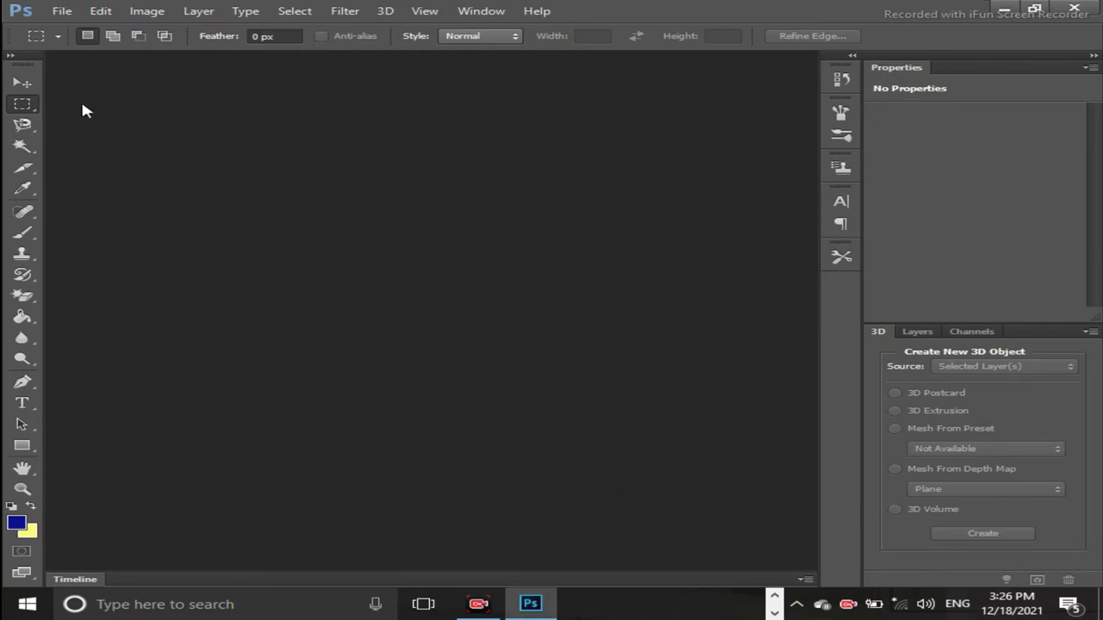
Create a new document from the International Paper preset: 297 × 210 mm at 72 ppi
{"action": "left_click", "coordinate": [63, 12]}
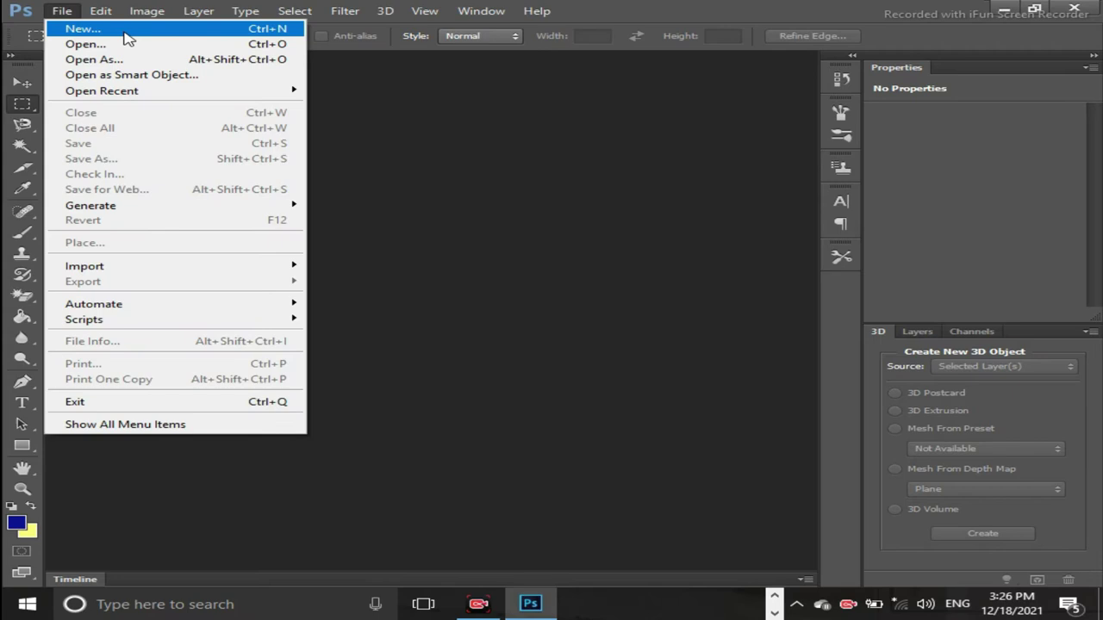
{"action": "left_click", "coordinate": [113, 31]}
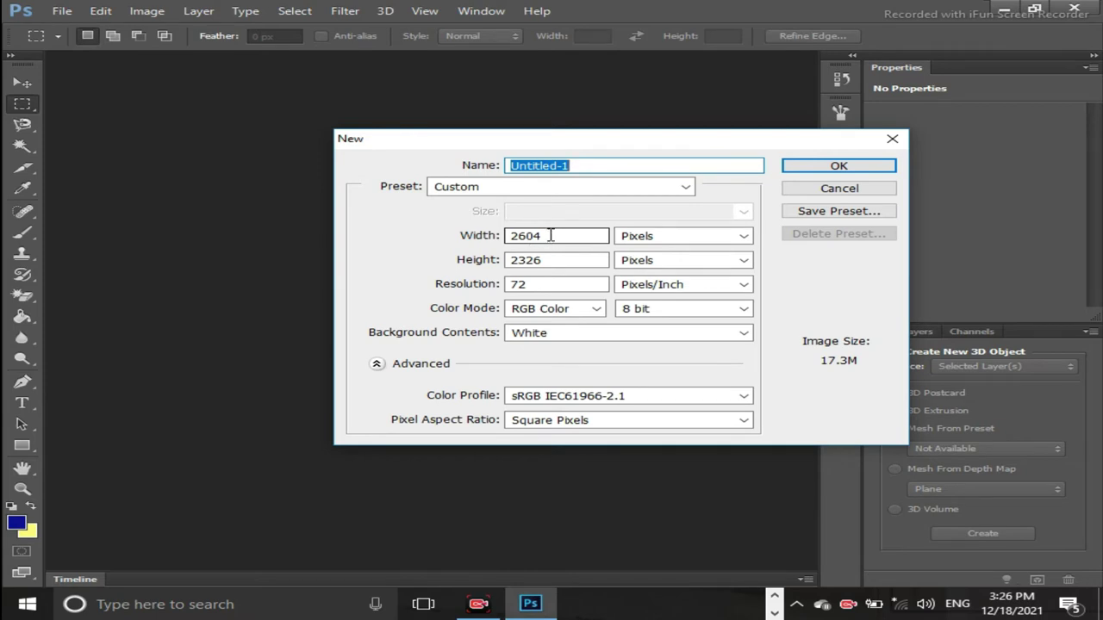
{"action": "left_click", "coordinate": [685, 186]}
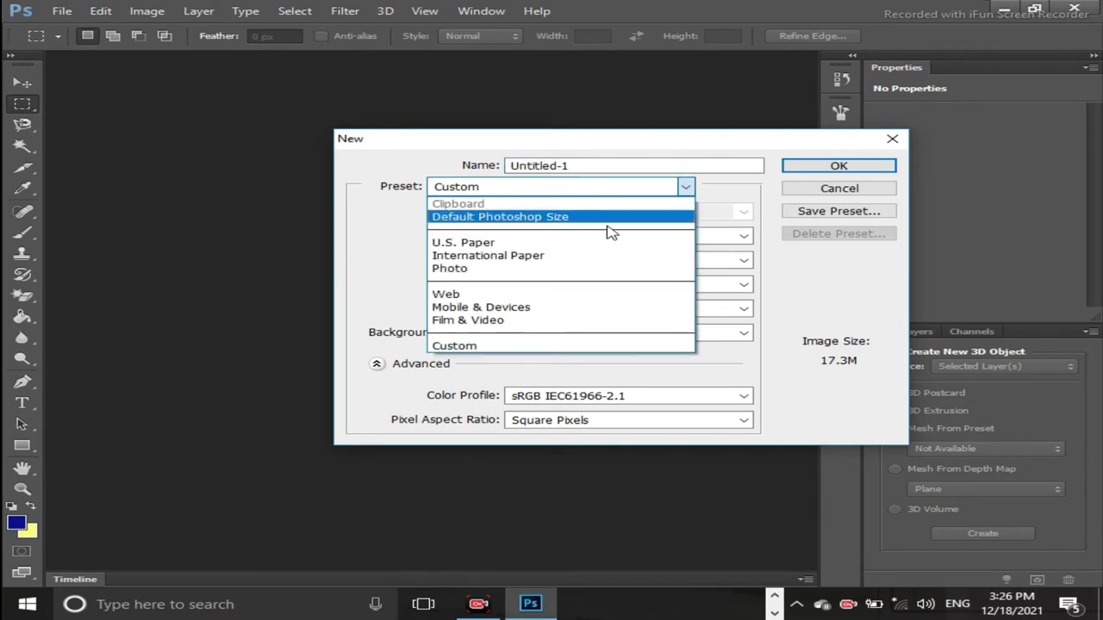
{"action": "left_click", "coordinate": [541, 255]}
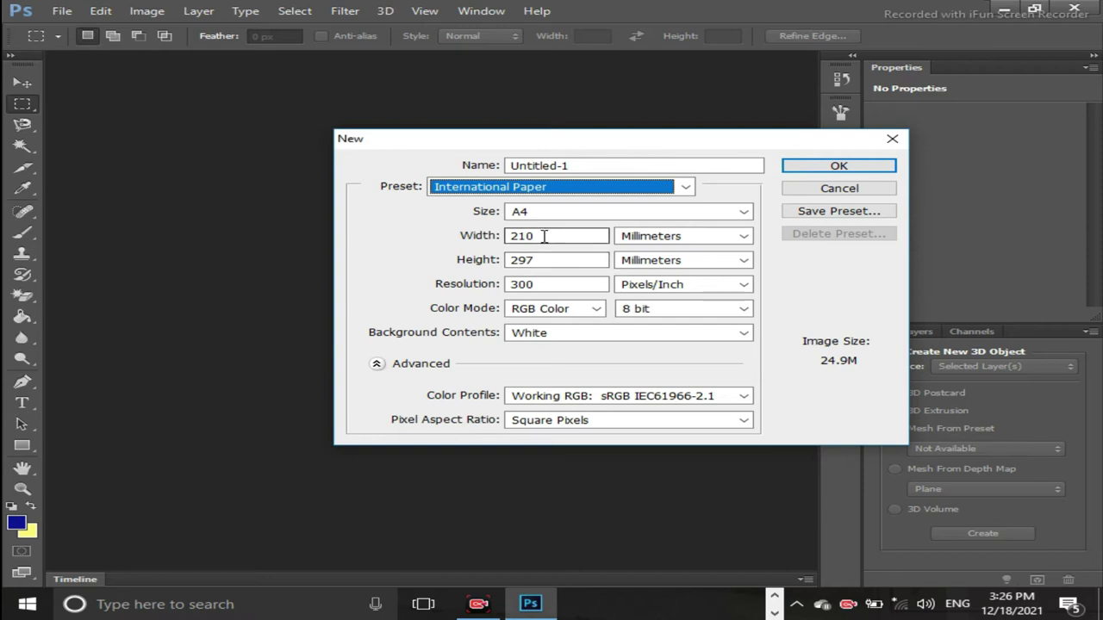
{"action": "left_click", "coordinate": [544, 236]}
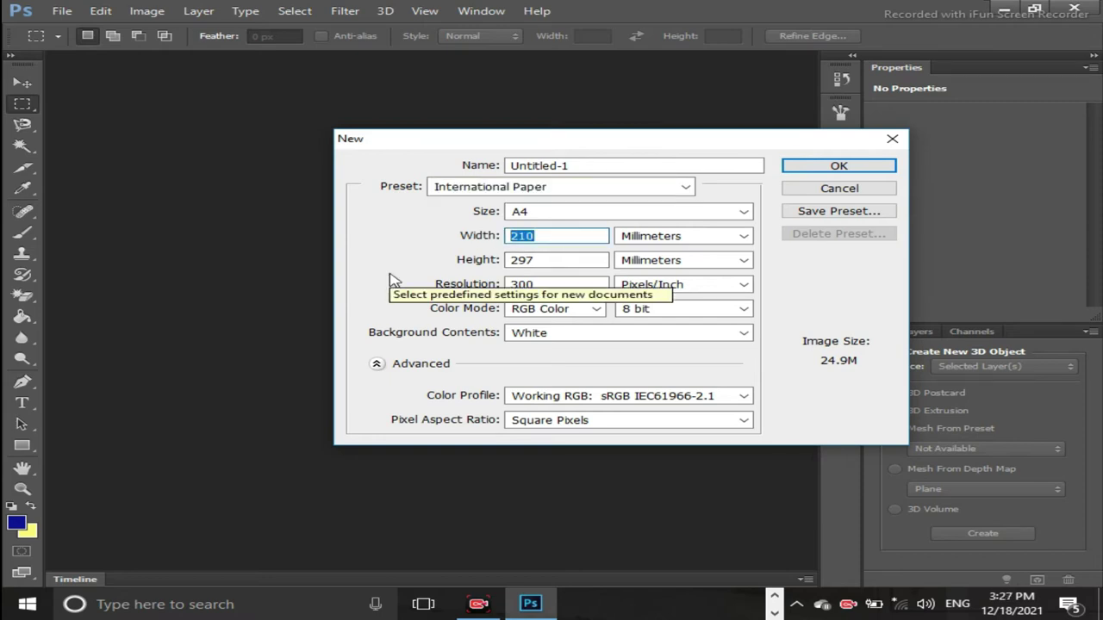
{"action": "type", "text": "297"}
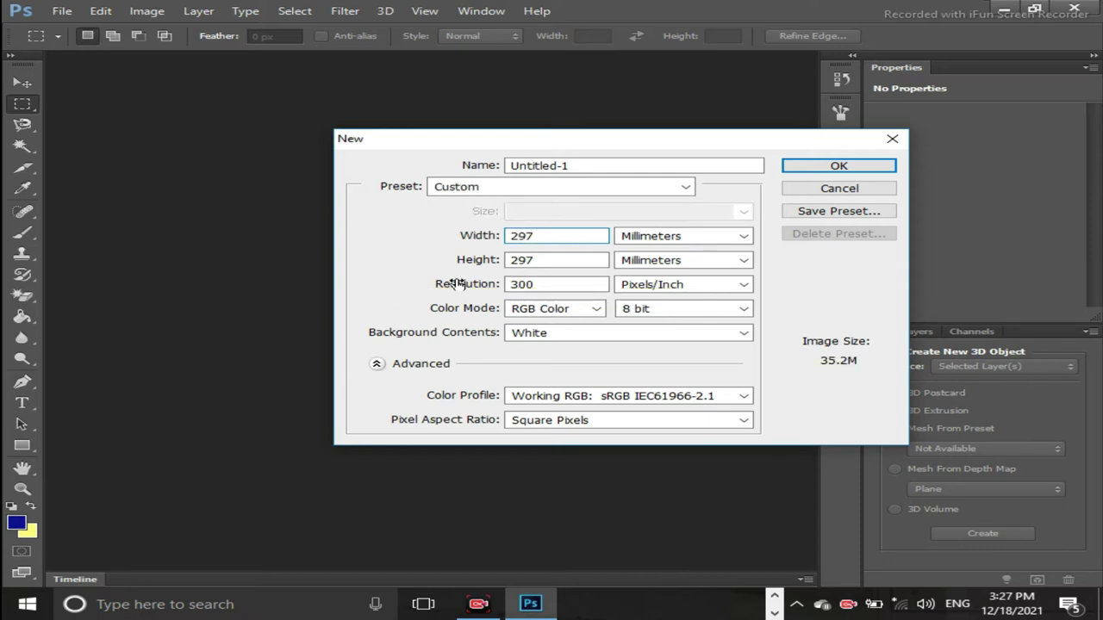
{"action": "key", "text": "Tab"}
{"action": "type", "text": "210"}
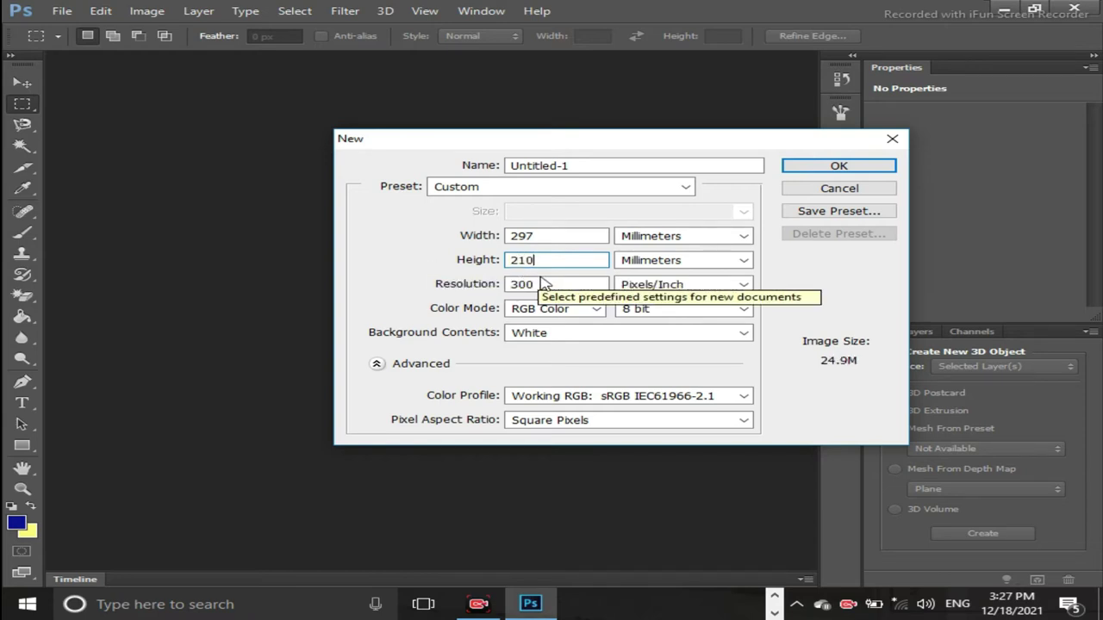
{"action": "key", "text": "Tab"}
{"action": "type", "text": "72"}
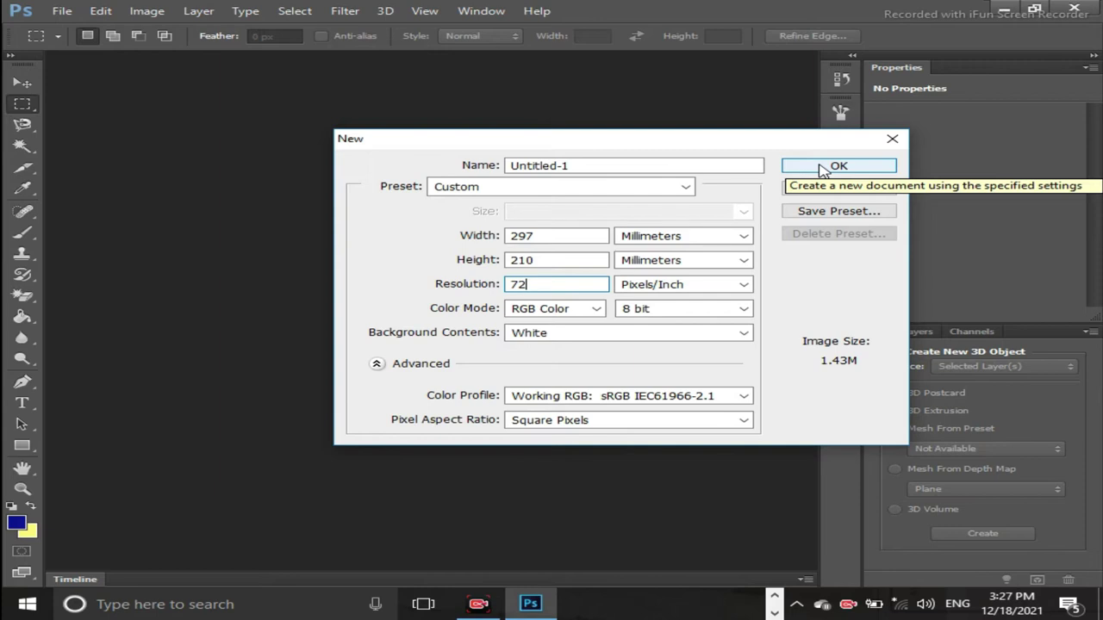
{"action": "left_click", "coordinate": [823, 169]}
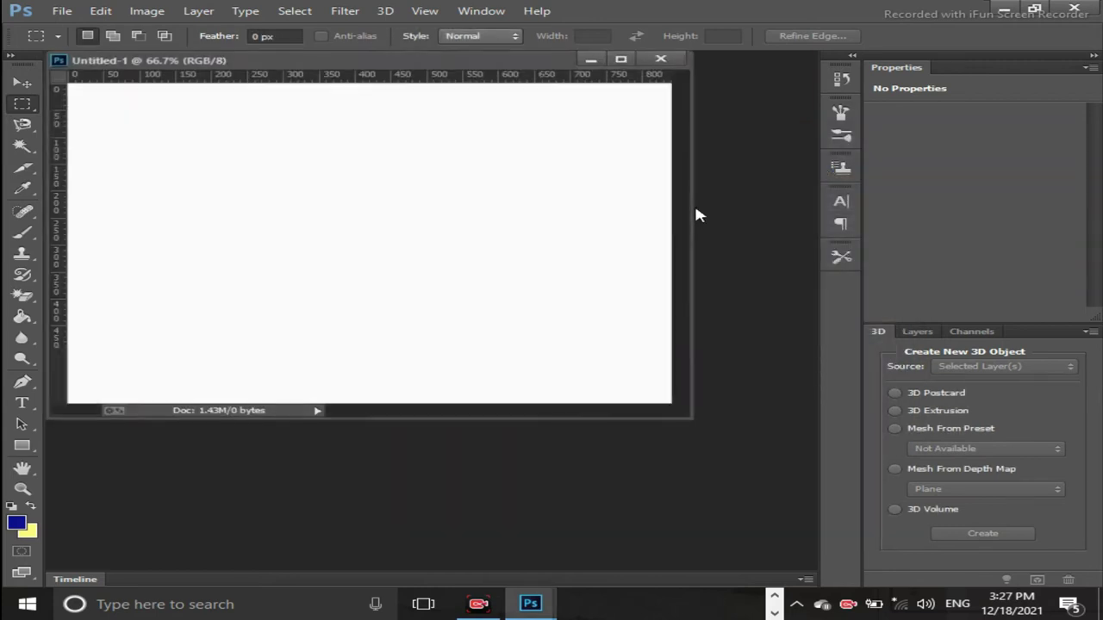
Collapse the panel dock to icons, regroup the Properties and Layers panels, and show the Layers list
{"action": "left_click_drag", "start_coordinate": [363, 67], "coordinate": [392, 131]}
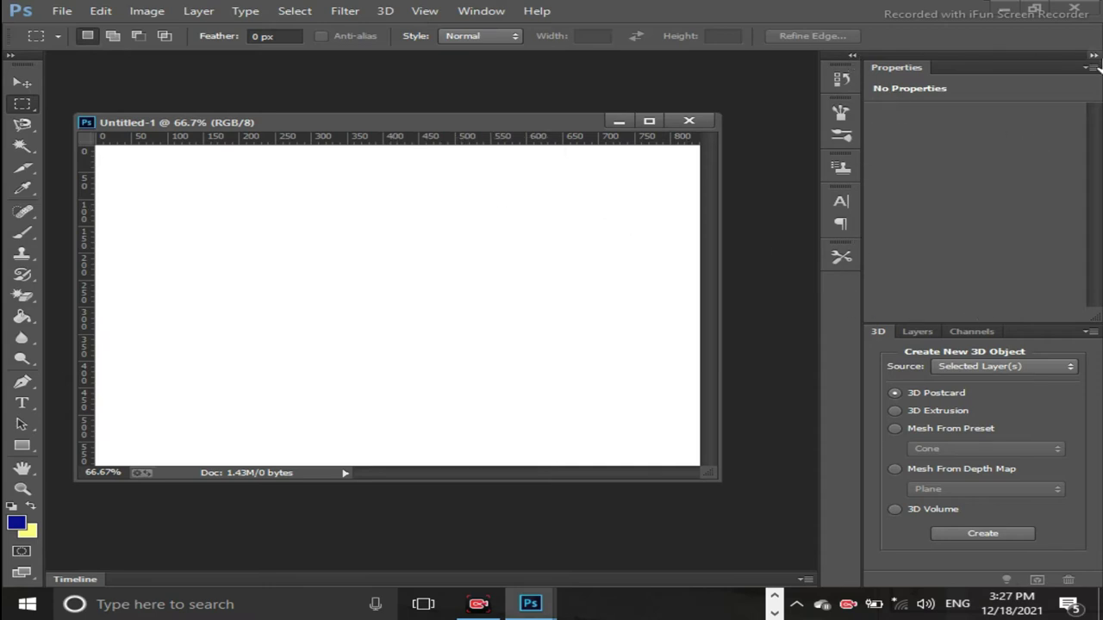
{"action": "left_click", "coordinate": [1091, 55]}
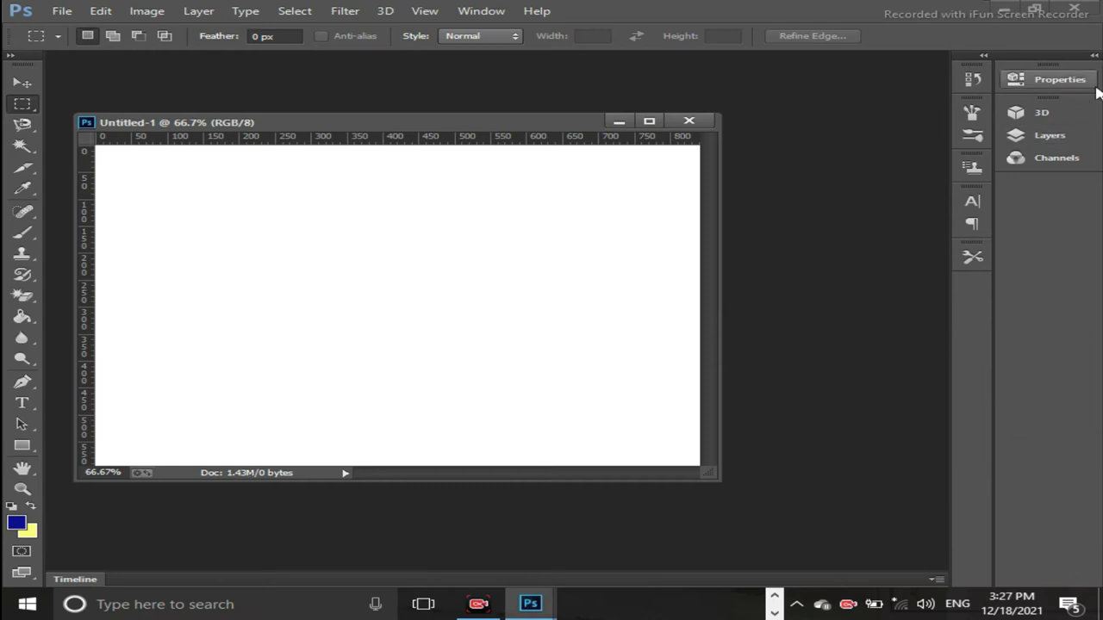
{"action": "mouse_move", "coordinate": [1064, 77]}
{"action": "left_mouse_down"}
{"action": "mouse_move", "coordinate": [1020, 93]}
{"action": "mouse_move", "coordinate": [1016, 79]}
{"action": "left_mouse_up"}
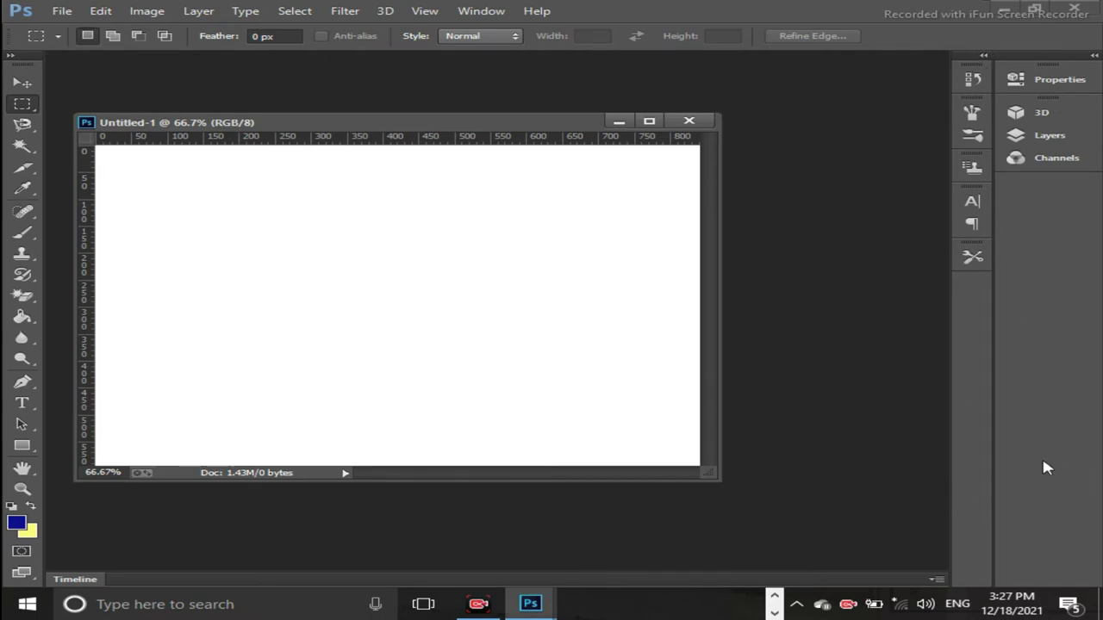
{"action": "left_click_drag", "start_coordinate": [993, 450], "coordinate": [1048, 442]}
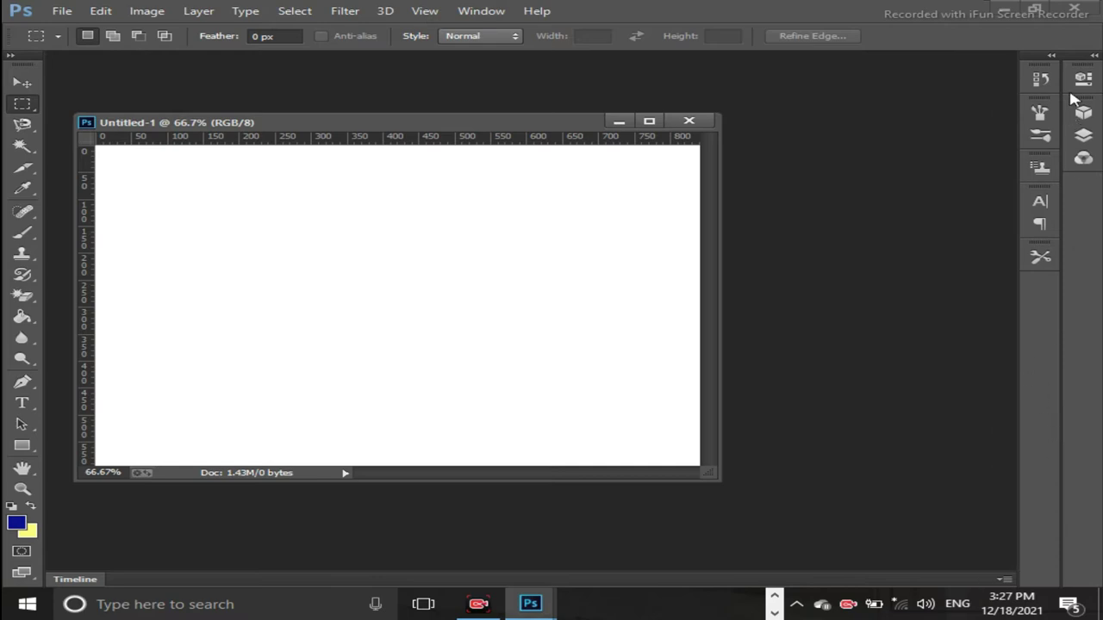
{"action": "mouse_move", "coordinate": [1077, 78]}
{"action": "left_mouse_down"}
{"action": "mouse_move", "coordinate": [1049, 147]}
{"action": "mouse_move", "coordinate": [1038, 293]}
{"action": "left_mouse_up"}
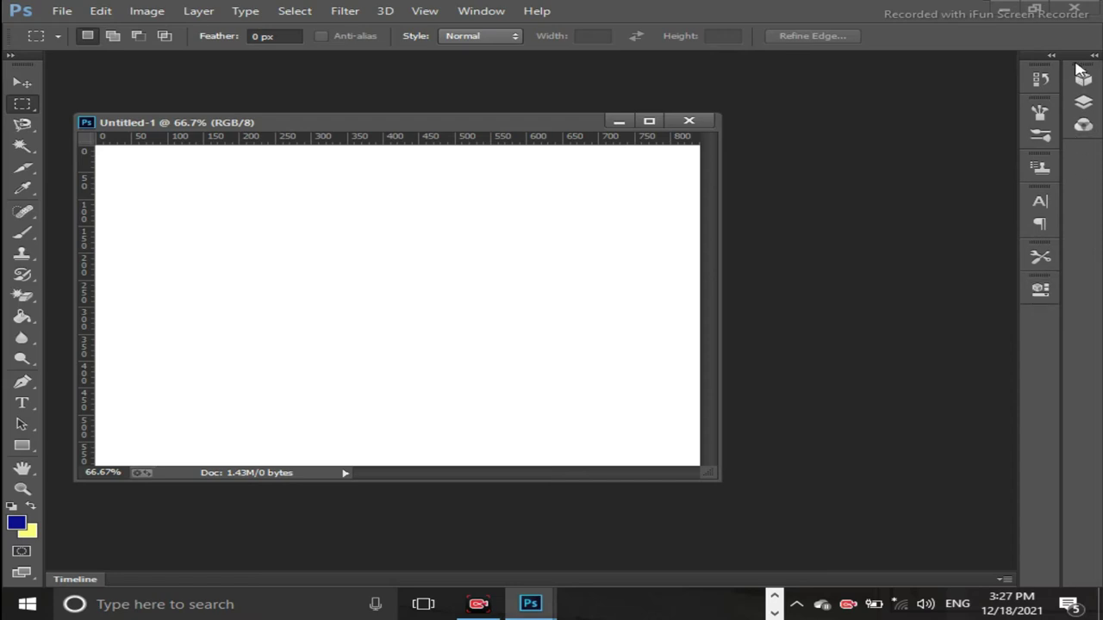
{"action": "left_click_drag", "start_coordinate": [1079, 74], "coordinate": [1038, 319]}
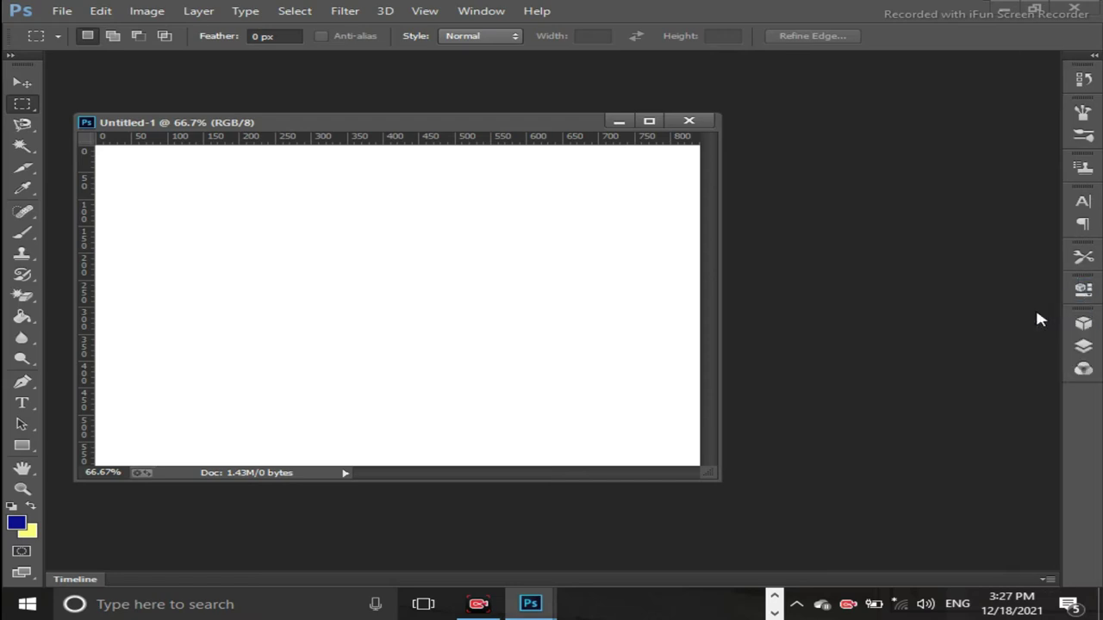
{"action": "left_click", "coordinate": [1083, 346]}
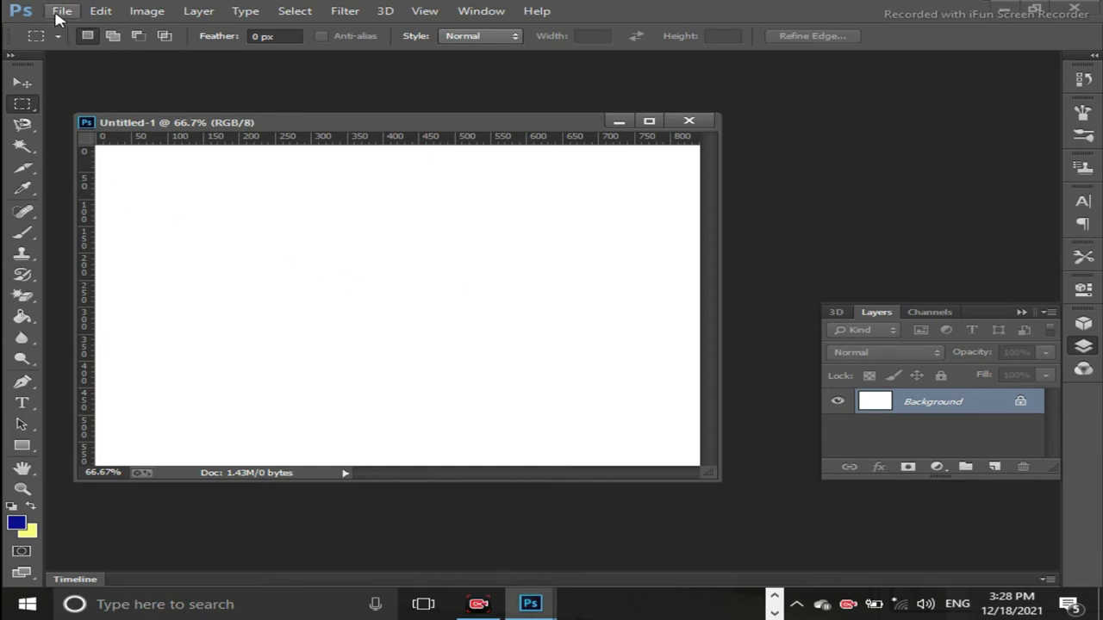
Open chandri-anggara-phX7Ft8iqc0-unsplash.jpg from the Downloads folder on Local Disk (E:)
{"action": "left_click", "coordinate": [59, 12]}
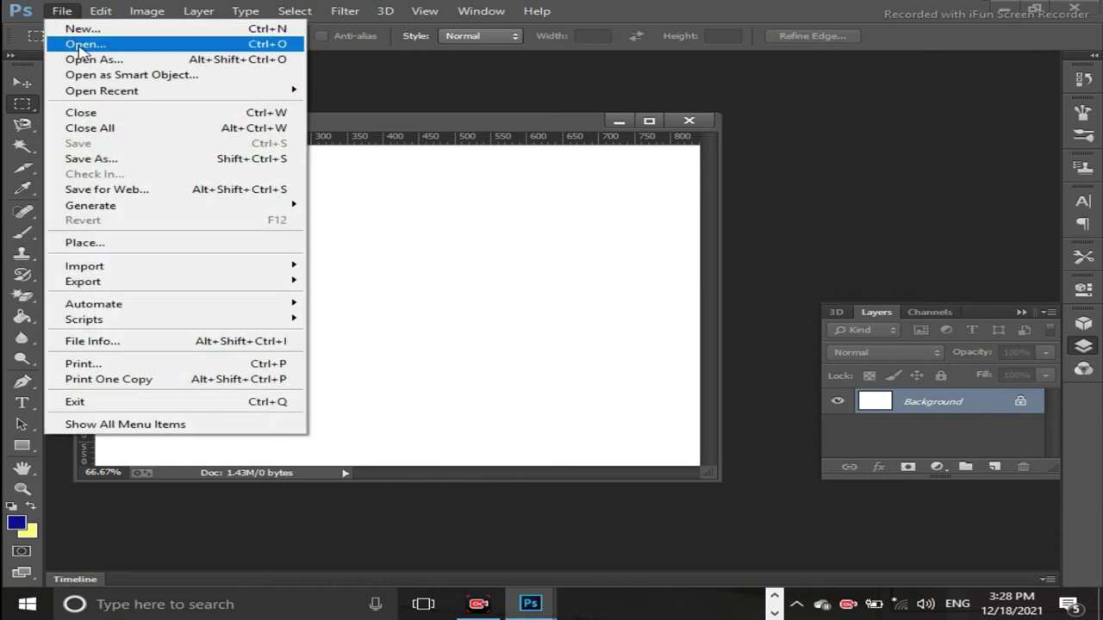
{"action": "left_click", "coordinate": [77, 42]}
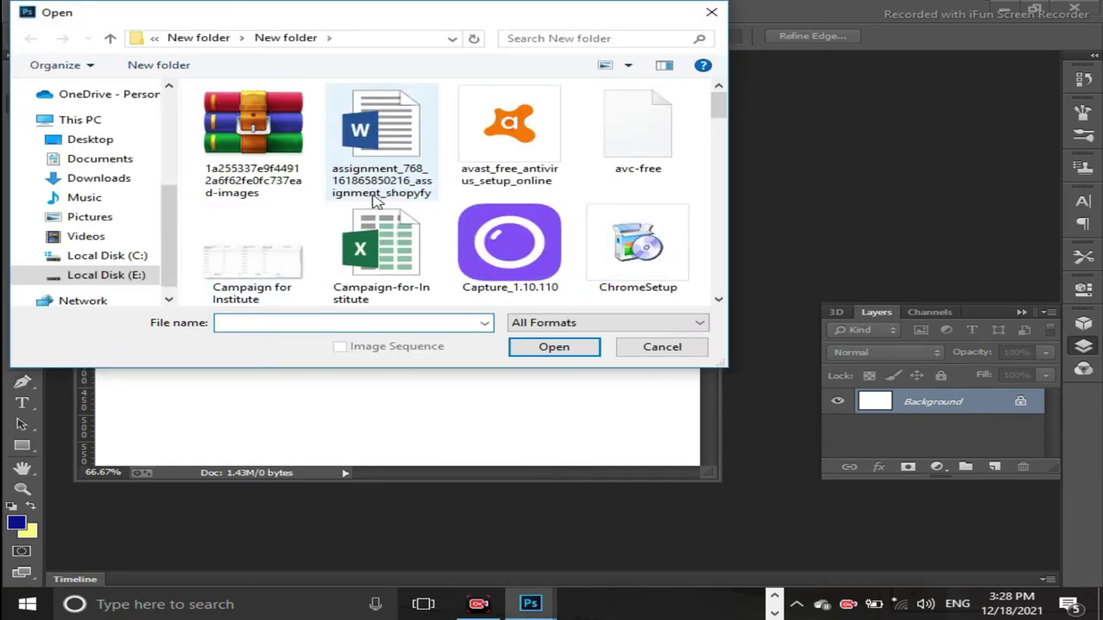
{"action": "left_click", "coordinate": [99, 275]}
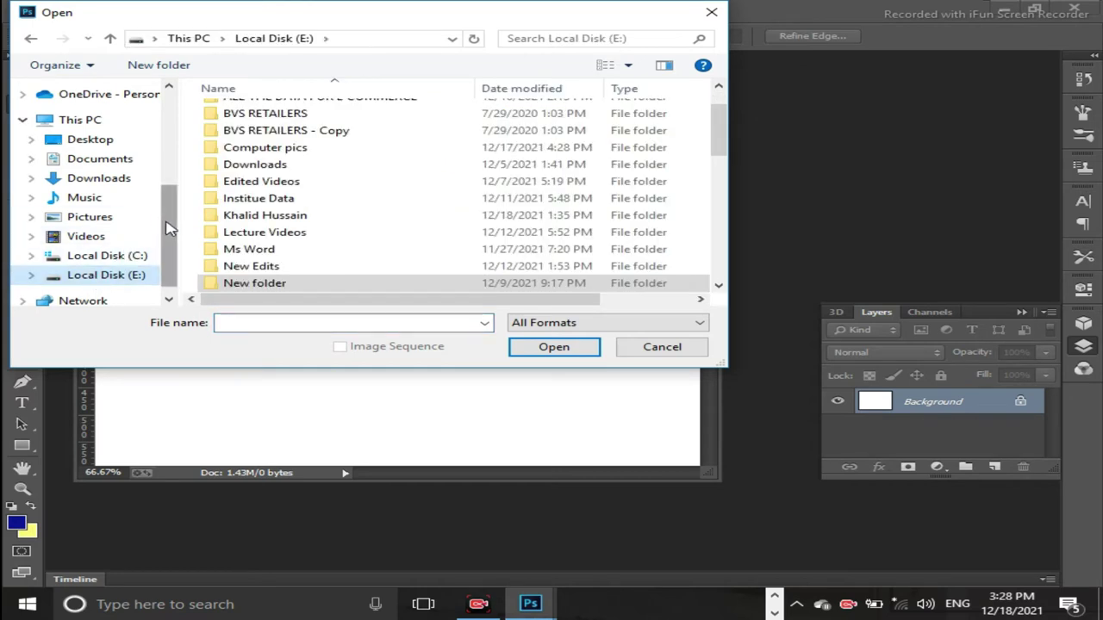
{"action": "left_click", "coordinate": [282, 169]}
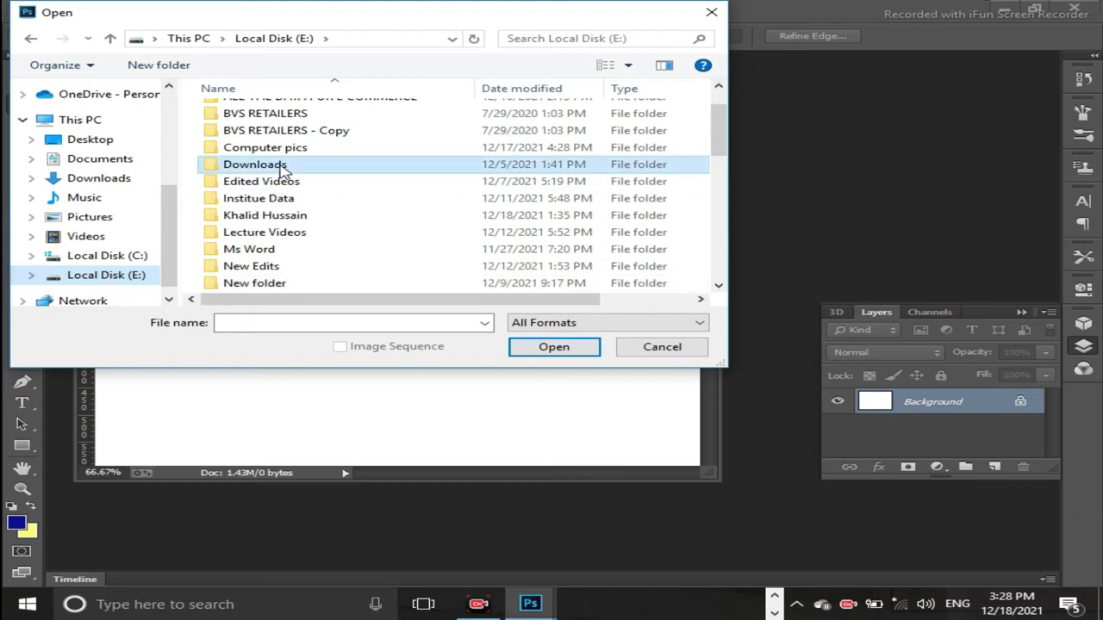
{"action": "double_click", "coordinate": [282, 168]}
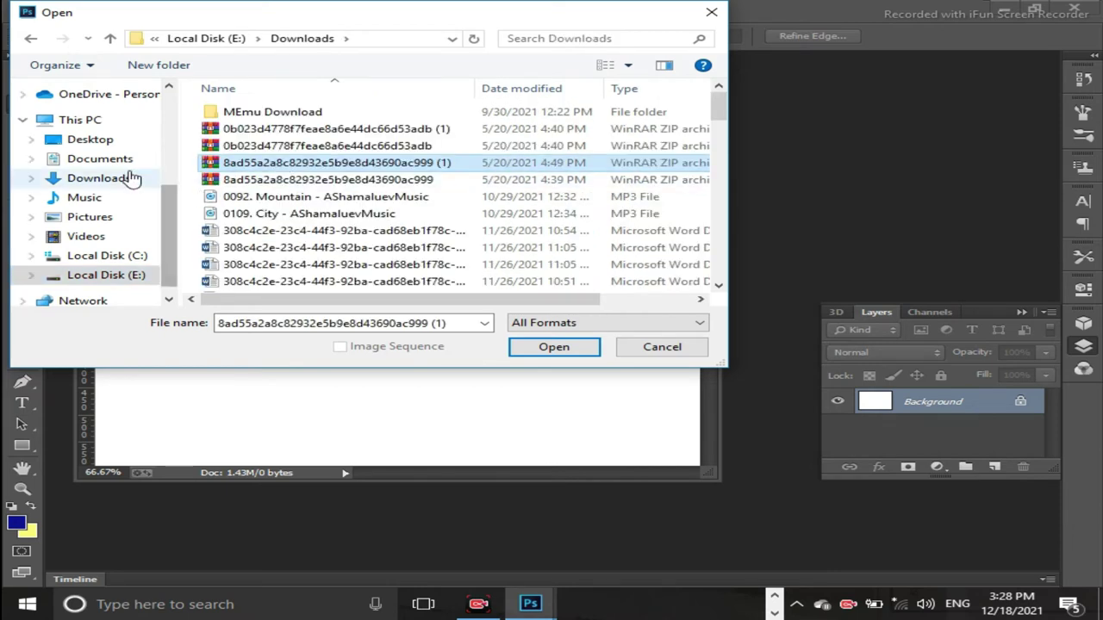
{"action": "left_click", "coordinate": [129, 177]}
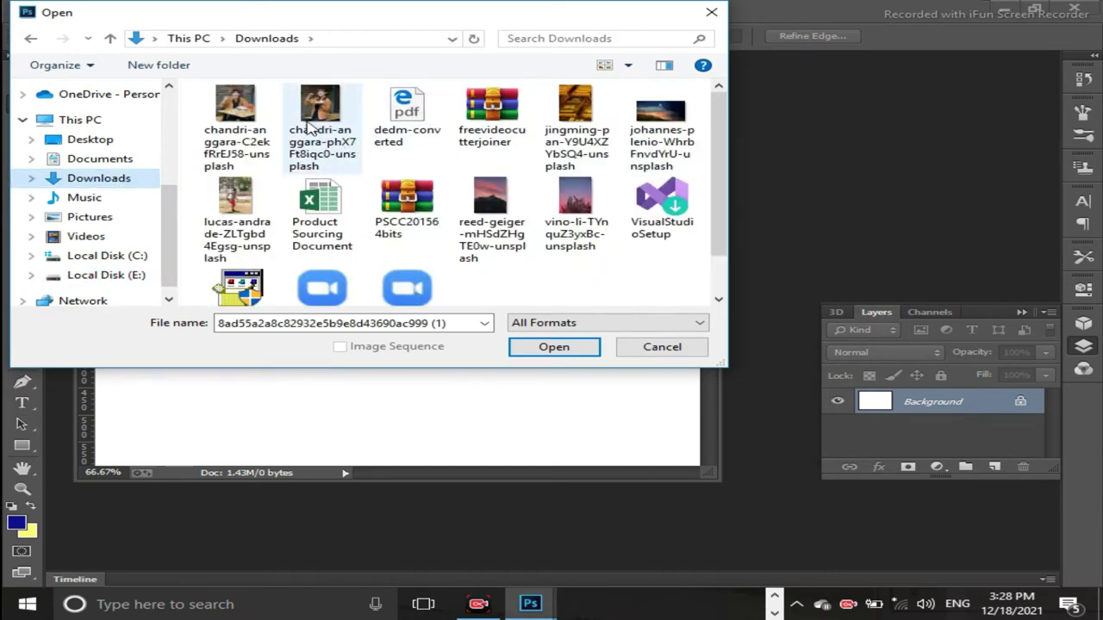
{"action": "mouse_move", "coordinate": [319, 107]}
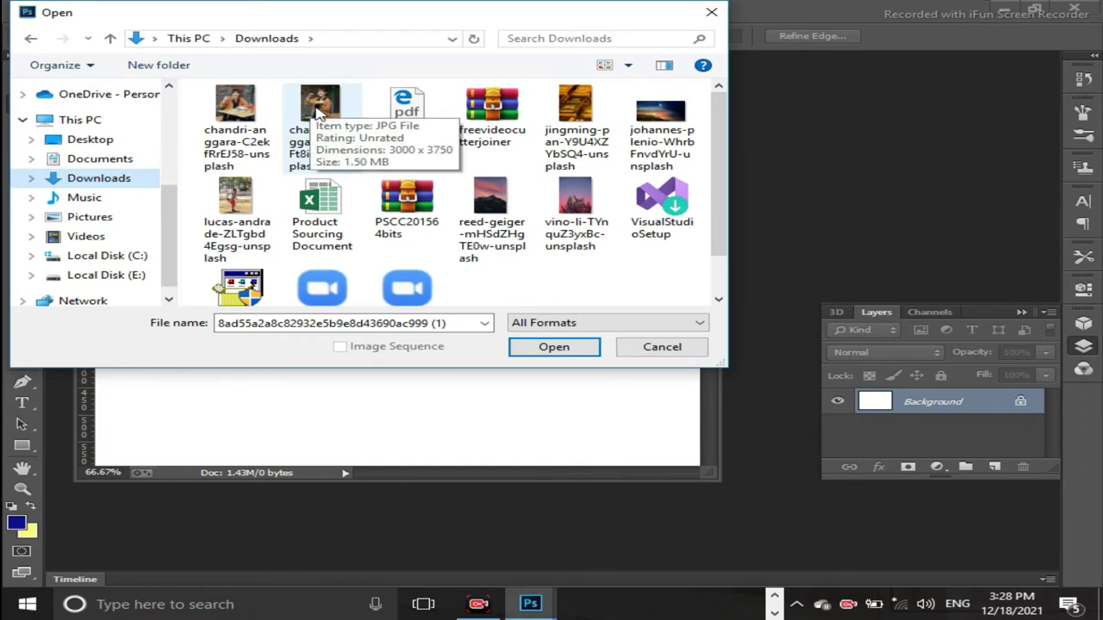
{"action": "left_click", "coordinate": [319, 110]}
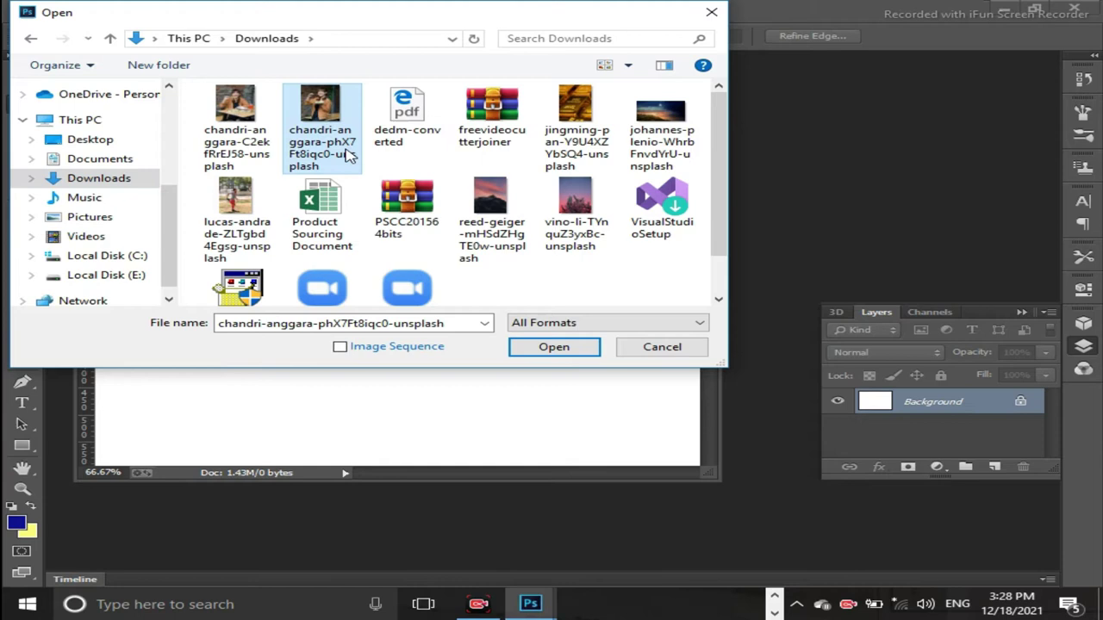
{"action": "left_click", "coordinate": [535, 355]}
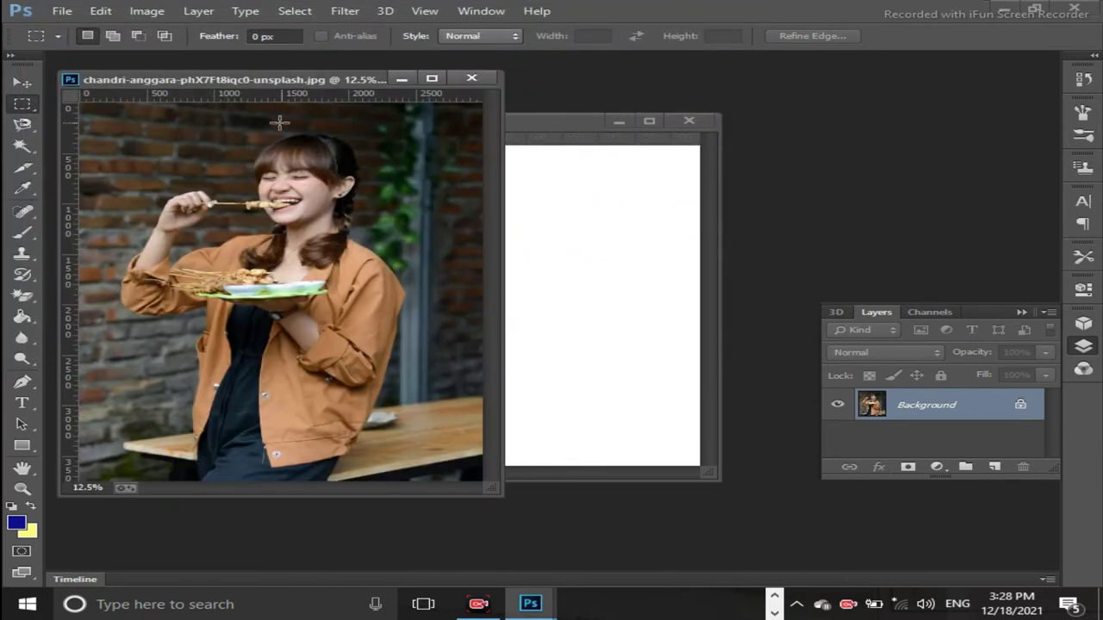
Select all of the satay photo and paste it into Untitled-1 as Layer 1
{"action": "left_click_drag", "start_coordinate": [221, 80], "coordinate": [271, 105]}
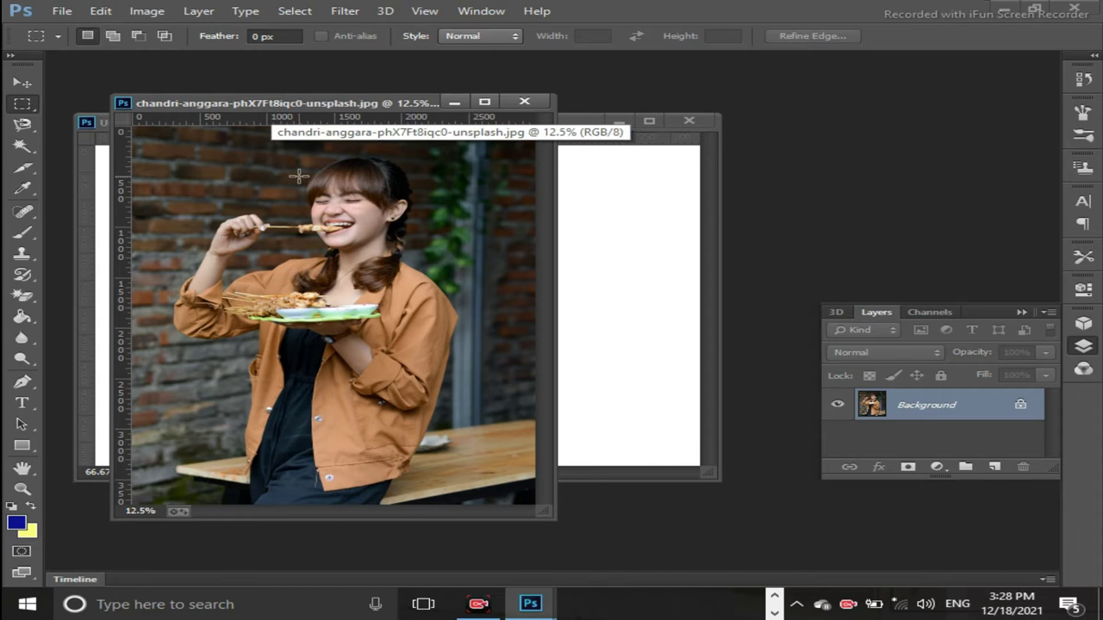
{"action": "key", "text": "ctrl+a"}
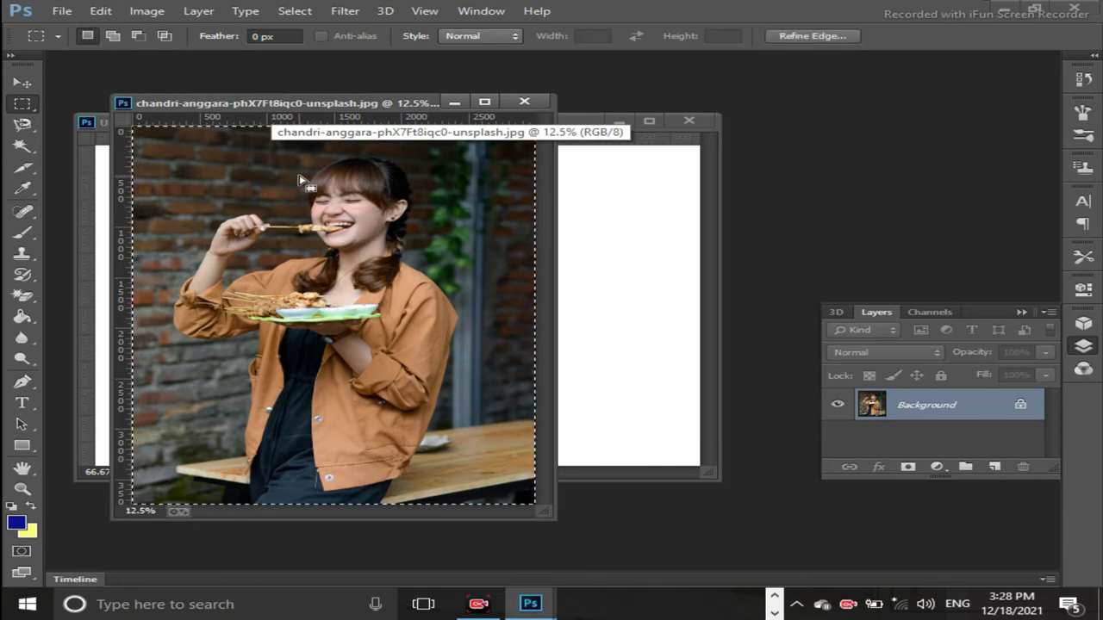
{"action": "left_click", "coordinate": [623, 246]}
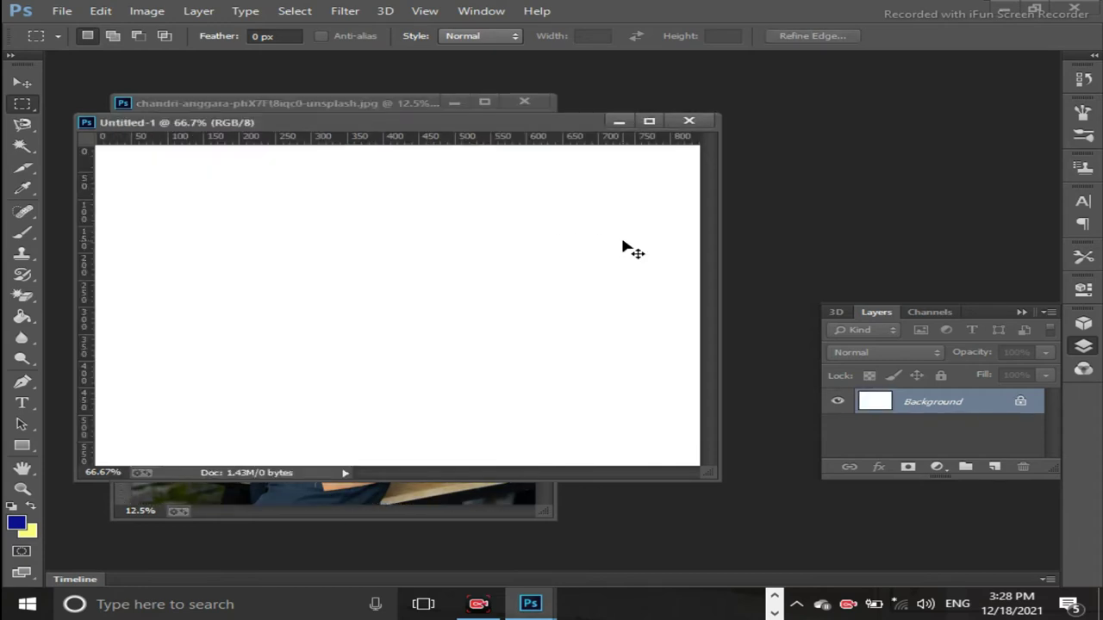
{"action": "key", "text": "ctrl+v"}
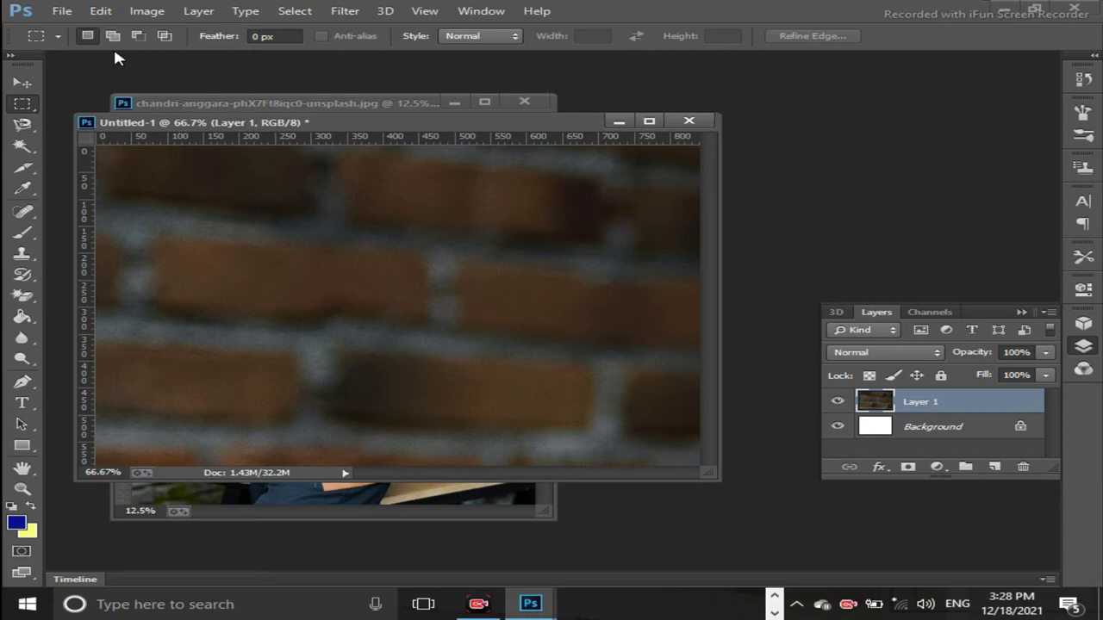
{"action": "left_click", "coordinate": [17, 84]}
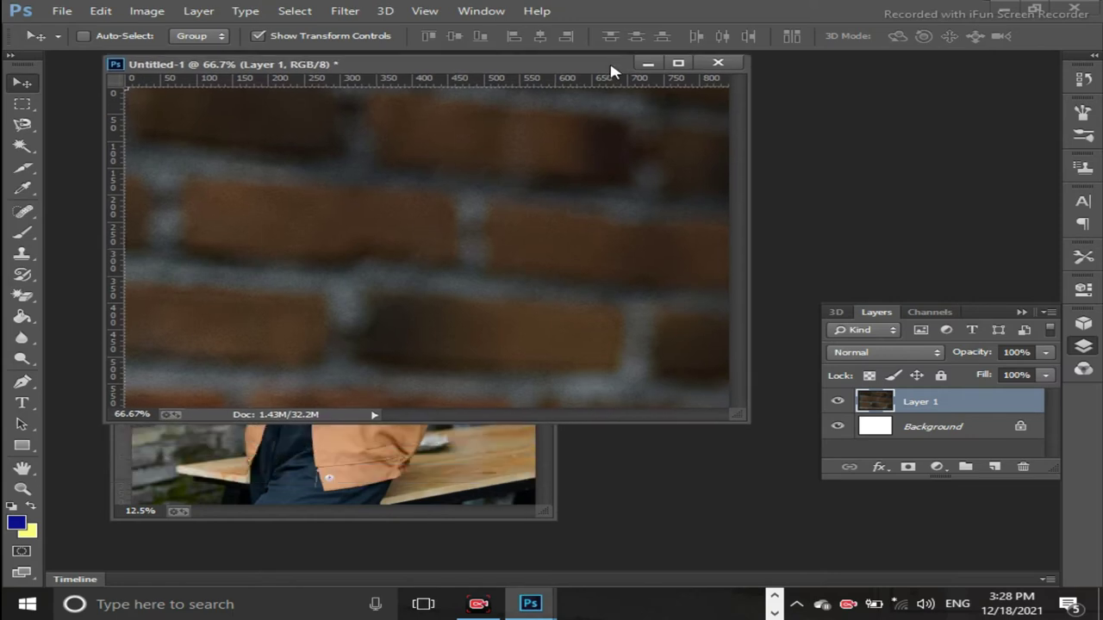
Dock Untitled-1, minimize the photo window, and scale Layer 1 down to sit centred on the page
{"action": "left_click_drag", "start_coordinate": [581, 125], "coordinate": [611, 54]}
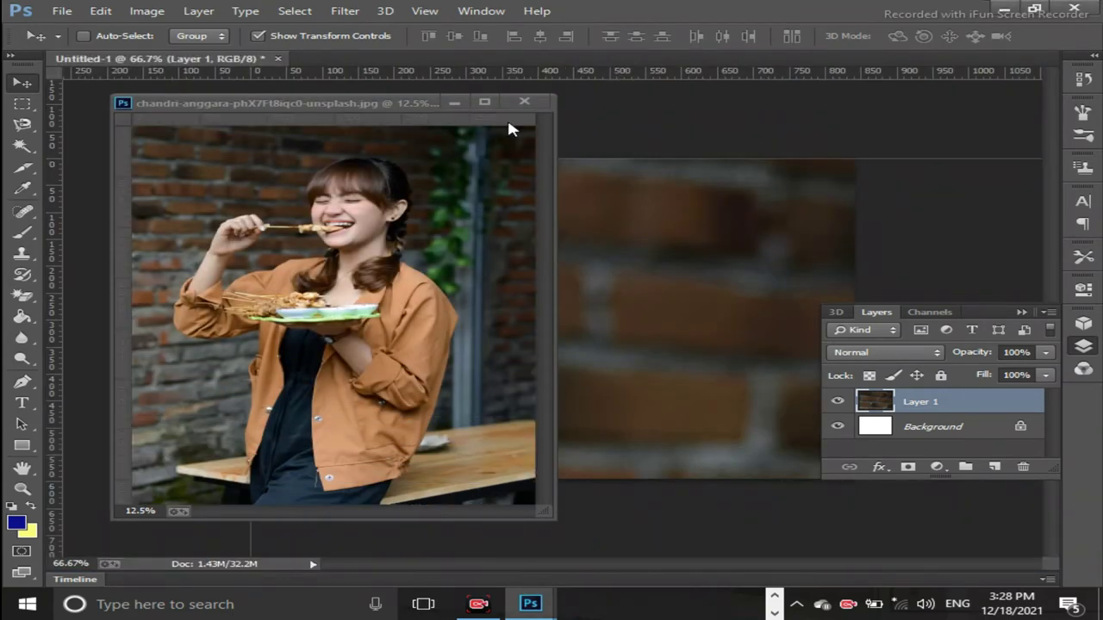
{"action": "left_click", "coordinate": [455, 103]}
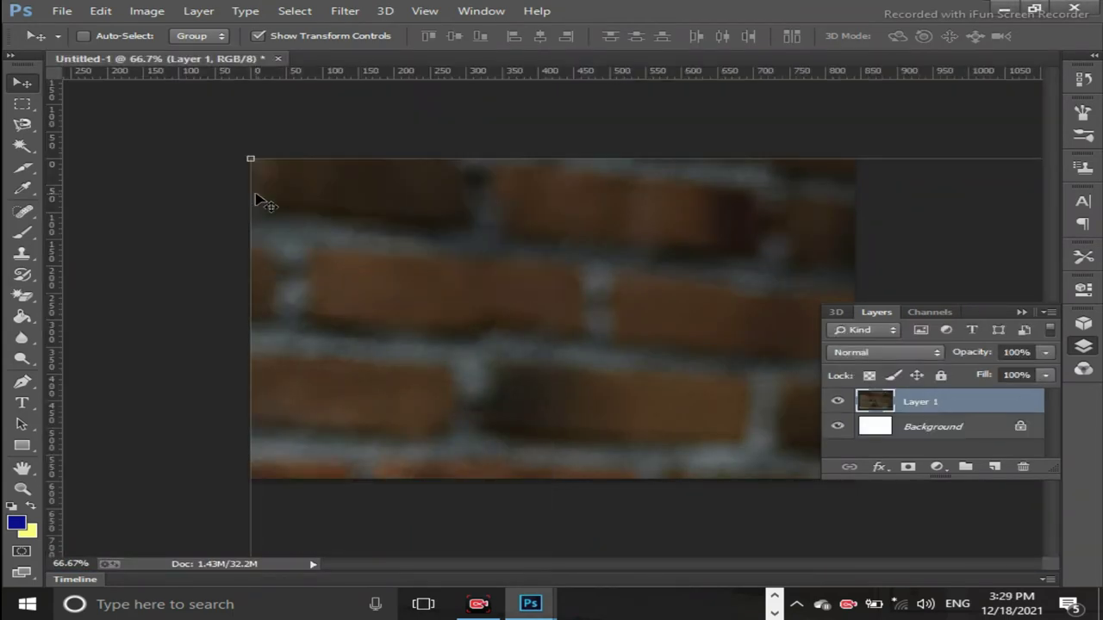
{"action": "mouse_move", "coordinate": [250, 159]}
{"action": "left_mouse_down"}
{"action": "mouse_move", "coordinate": [327, 187]}
{"action": "mouse_move", "coordinate": [364, 185]}
{"action": "left_mouse_up"}
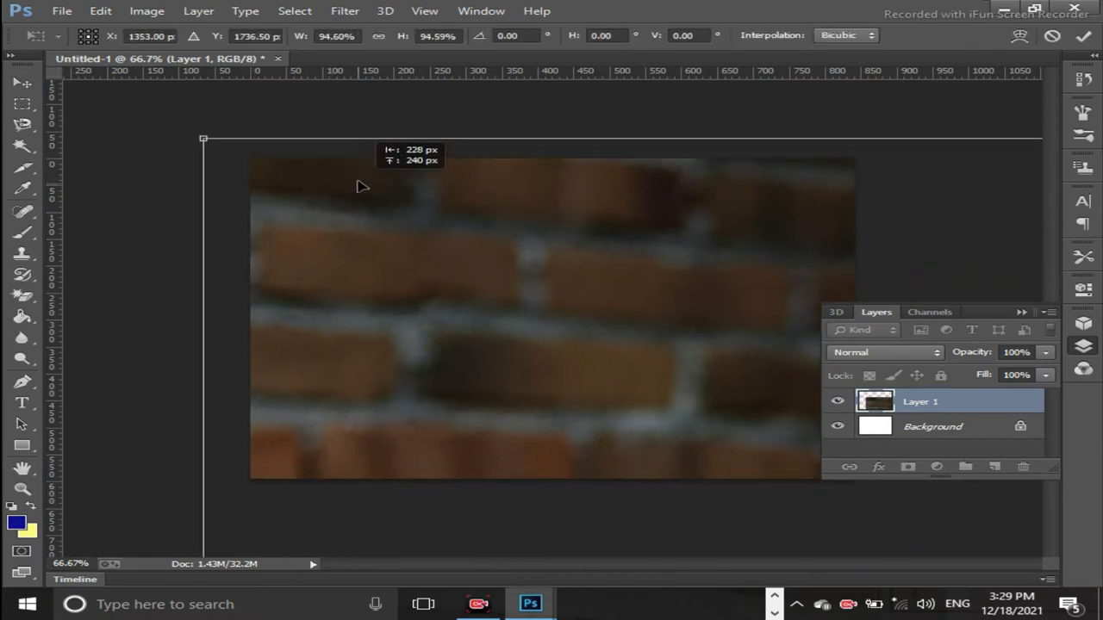
{"action": "left_click_drag", "start_coordinate": [204, 138], "coordinate": [401, 204]}
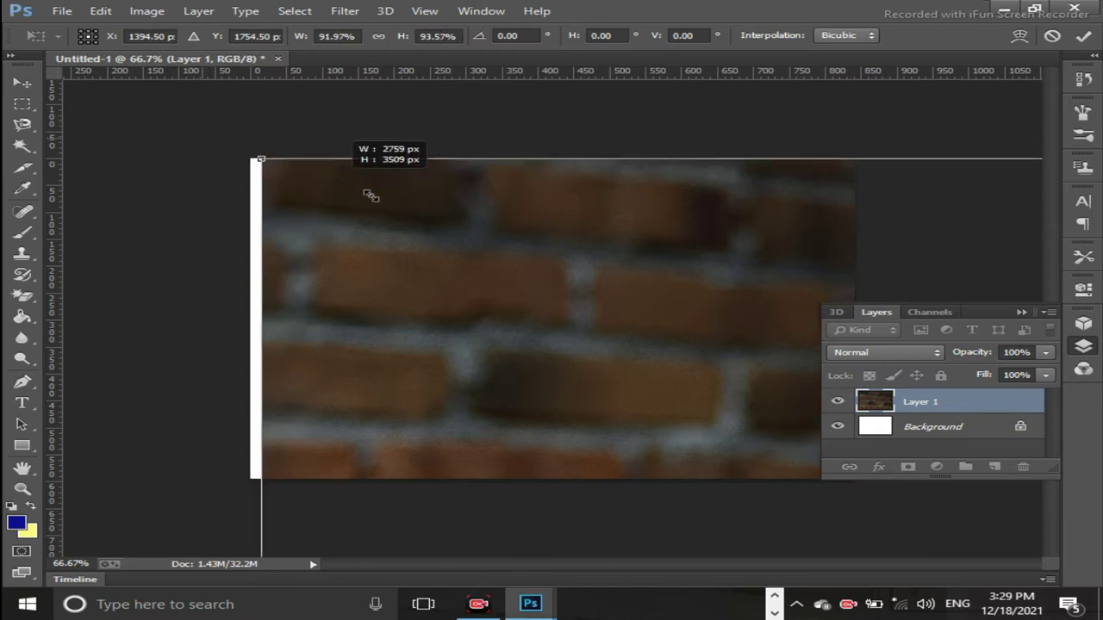
{"action": "mouse_move", "coordinate": [514, 288]}
{"action": "left_mouse_down"}
{"action": "mouse_move", "coordinate": [359, 213]}
{"action": "mouse_move", "coordinate": [335, 218]}
{"action": "left_mouse_up"}
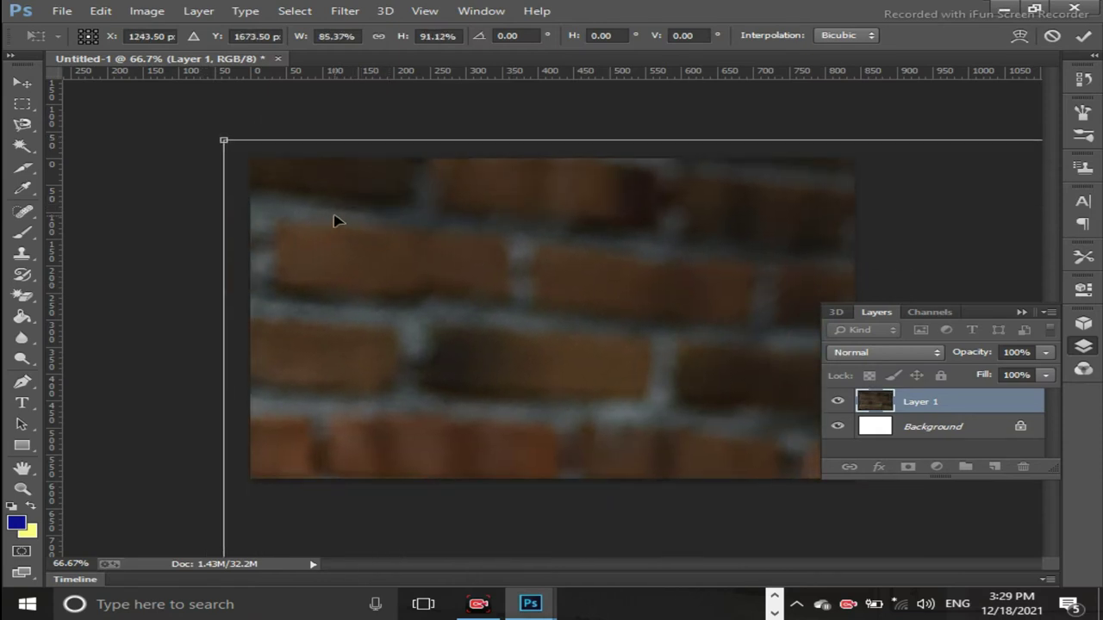
{"action": "left_click_drag", "start_coordinate": [223, 140], "coordinate": [380, 279]}
{"action": "left_click_drag", "start_coordinate": [561, 367], "coordinate": [399, 190]}
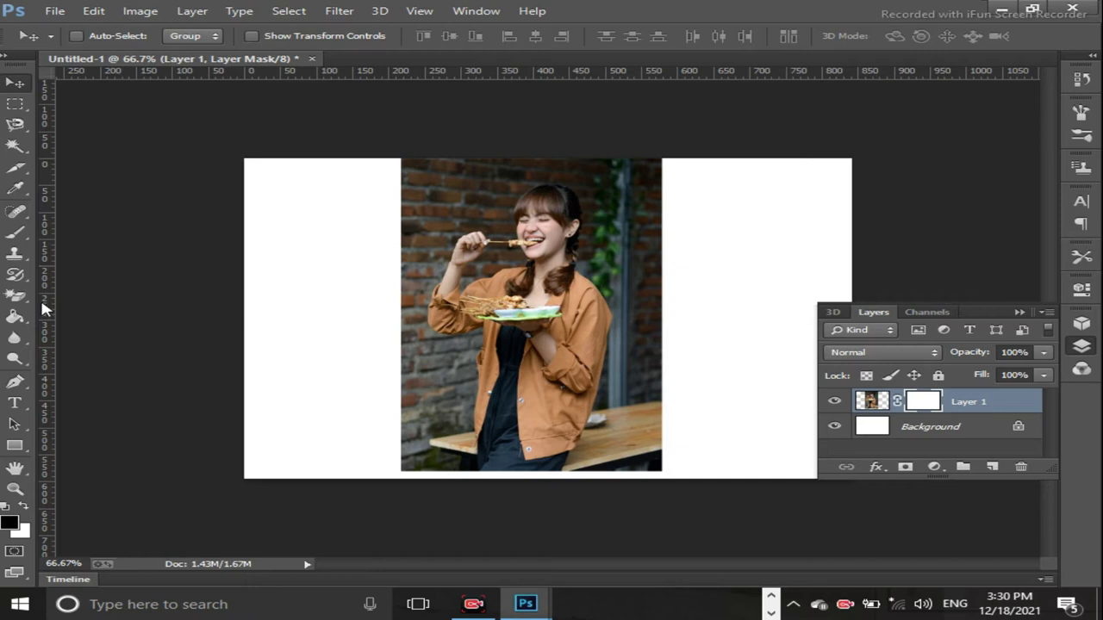
Brush black on Layer 1's mask over the top-right and left edges, then hide the Background layer
{"action": "left_click", "coordinate": [19, 234]}
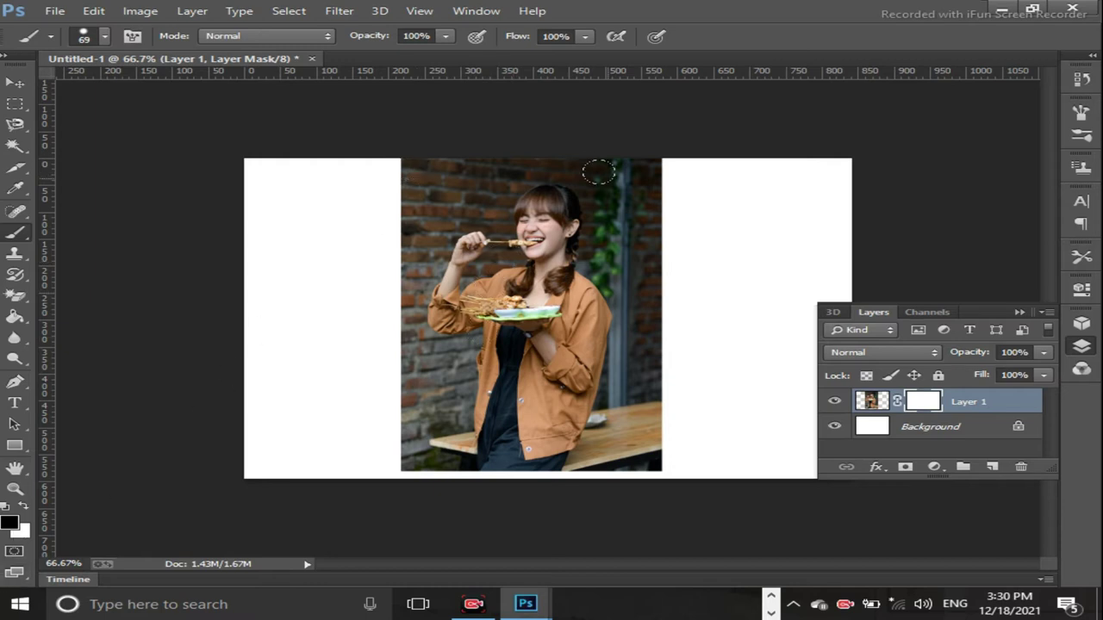
{"action": "mouse_move", "coordinate": [645, 168]}
{"action": "left_mouse_down"}
{"action": "mouse_move", "coordinate": [563, 156]}
{"action": "mouse_move", "coordinate": [572, 172]}
{"action": "mouse_move", "coordinate": [647, 207]}
{"action": "mouse_move", "coordinate": [633, 453]}
{"action": "mouse_move", "coordinate": [602, 459]}
{"action": "left_mouse_up"}
{"action": "mouse_move", "coordinate": [474, 466]}
{"action": "left_mouse_down"}
{"action": "mouse_move", "coordinate": [387, 382]}
{"action": "mouse_move", "coordinate": [404, 443]}
{"action": "mouse_move", "coordinate": [405, 180]}
{"action": "left_mouse_up"}
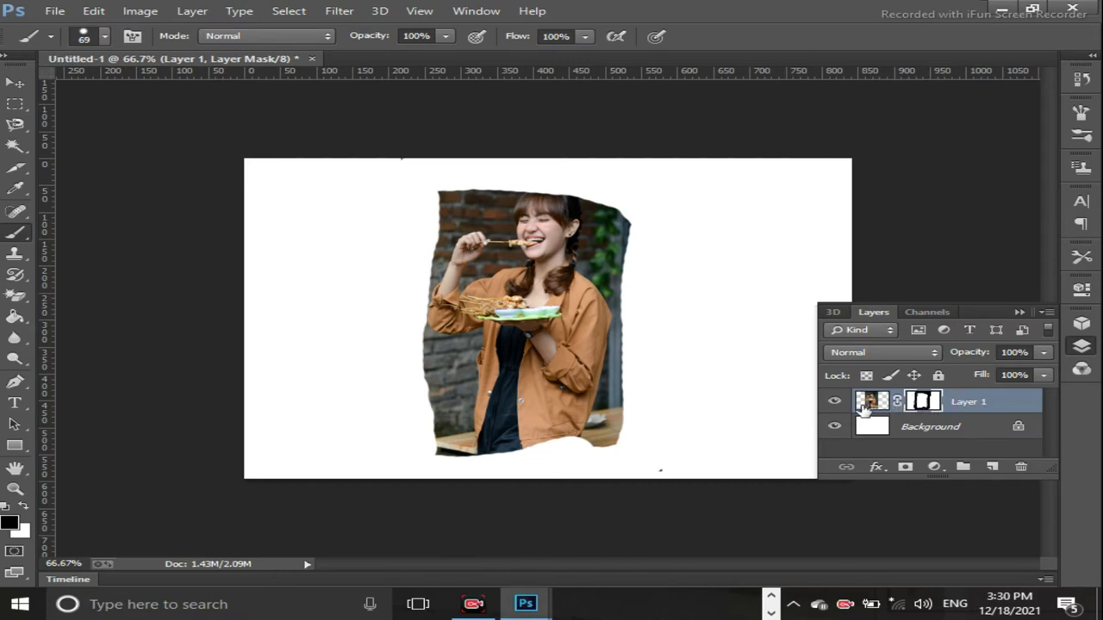
{"action": "left_click", "coordinate": [872, 404]}
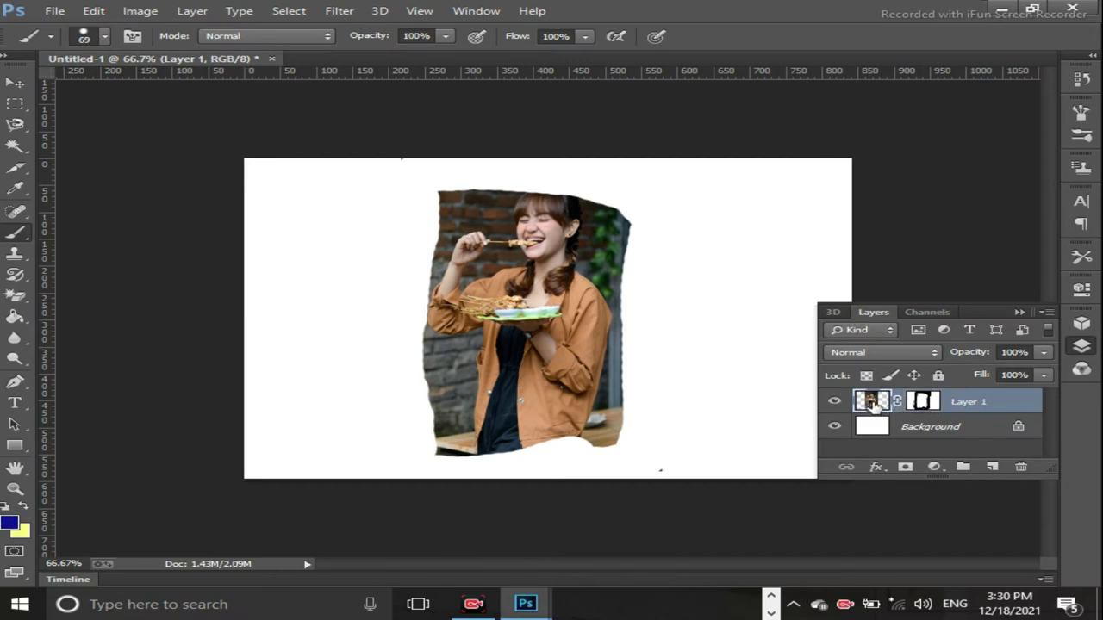
{"action": "left_click", "coordinate": [924, 403]}
{"action": "left_click", "coordinate": [834, 428]}
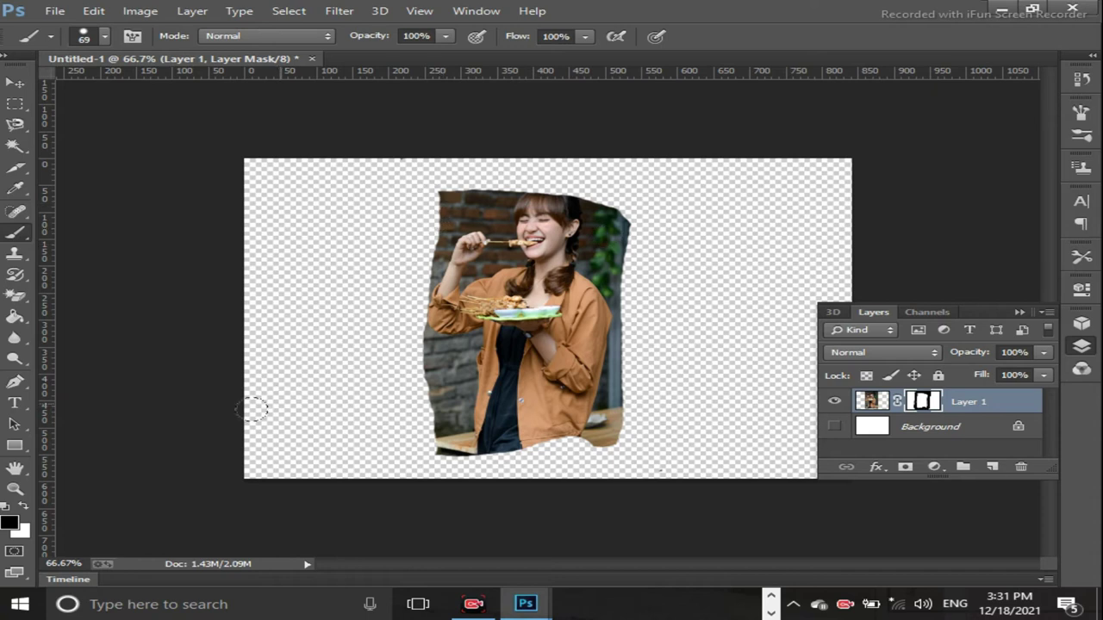
Alternate white and black brushing on the mask until the full rectangular photo shows again
{"action": "left_click", "coordinate": [23, 509]}
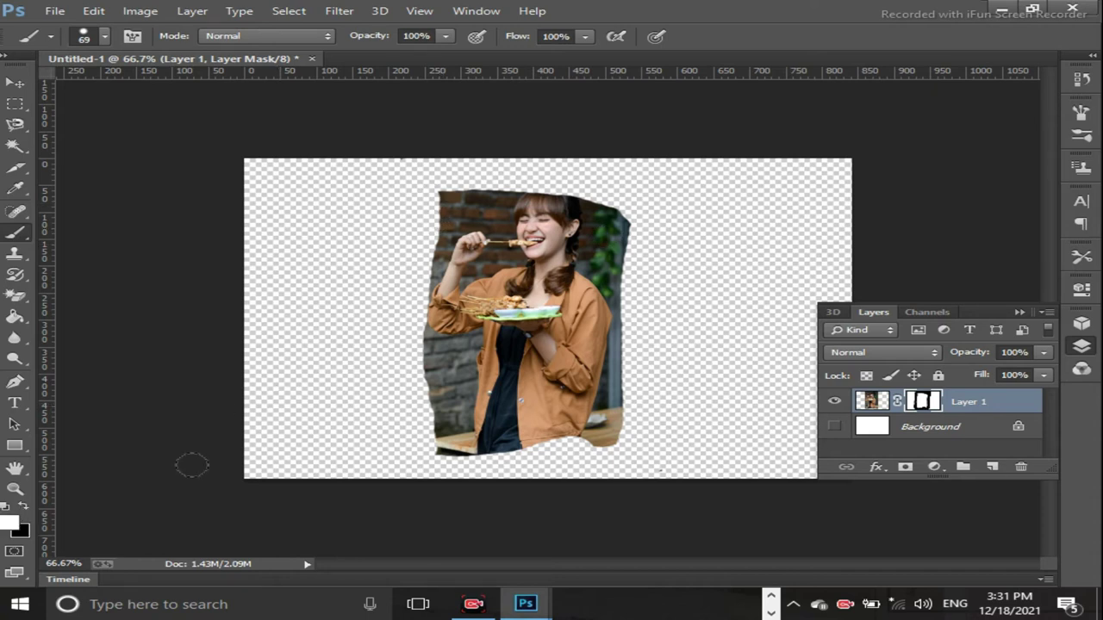
{"action": "mouse_move", "coordinate": [595, 213]}
{"action": "left_mouse_down"}
{"action": "mouse_move", "coordinate": [613, 205]}
{"action": "mouse_move", "coordinate": [613, 176]}
{"action": "mouse_move", "coordinate": [642, 233]}
{"action": "mouse_move", "coordinate": [665, 141]}
{"action": "mouse_move", "coordinate": [646, 155]}
{"action": "mouse_move", "coordinate": [540, 164]}
{"action": "mouse_move", "coordinate": [517, 177]}
{"action": "mouse_move", "coordinate": [509, 155]}
{"action": "mouse_move", "coordinate": [431, 177]}
{"action": "mouse_move", "coordinate": [457, 127]}
{"action": "mouse_move", "coordinate": [402, 169]}
{"action": "mouse_move", "coordinate": [405, 291]}
{"action": "left_mouse_up"}
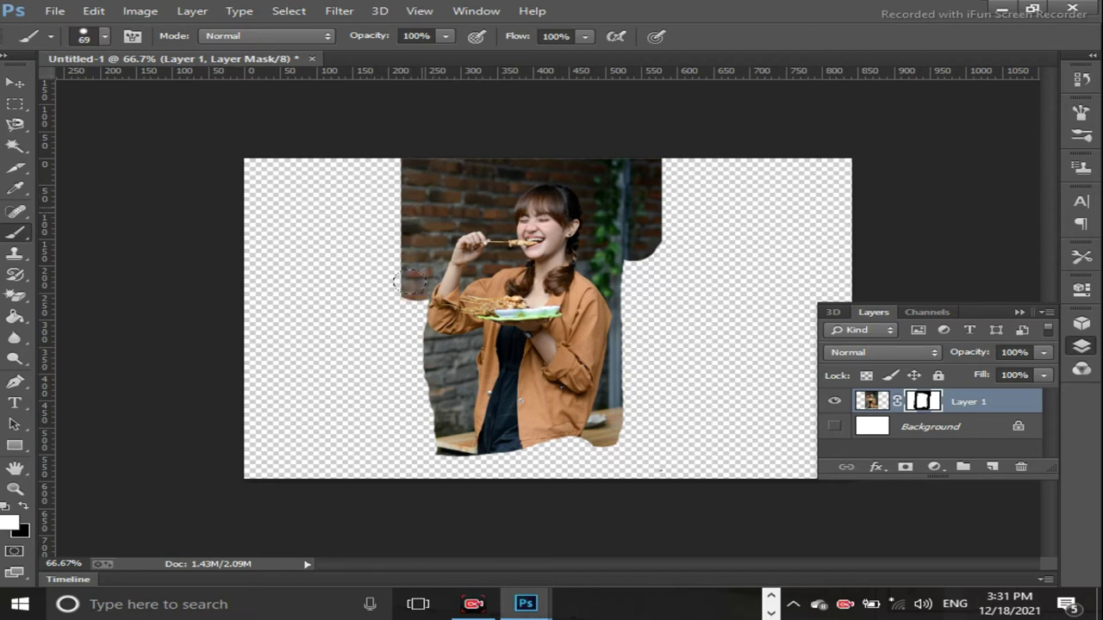
{"action": "left_click", "coordinate": [25, 507]}
{"action": "mouse_move", "coordinate": [421, 289]}
{"action": "left_mouse_down"}
{"action": "mouse_move", "coordinate": [405, 350]}
{"action": "mouse_move", "coordinate": [405, 313]}
{"action": "mouse_move", "coordinate": [438, 264]}
{"action": "mouse_move", "coordinate": [521, 190]}
{"action": "mouse_move", "coordinate": [419, 250]}
{"action": "mouse_move", "coordinate": [412, 217]}
{"action": "left_mouse_up"}
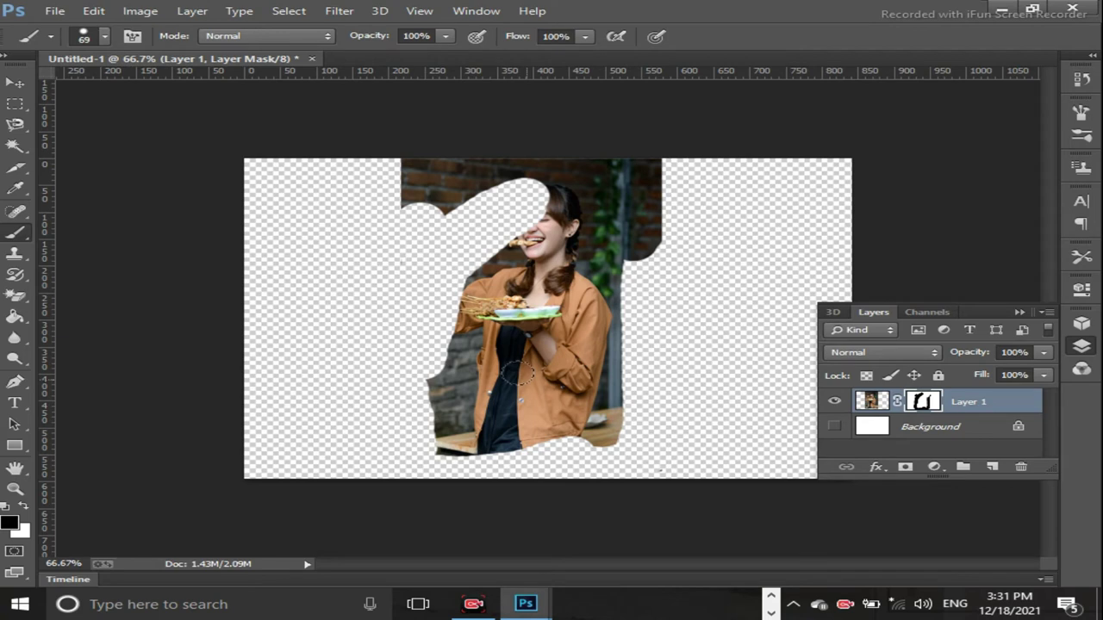
{"action": "left_click", "coordinate": [23, 508]}
{"action": "mouse_move", "coordinate": [492, 239]}
{"action": "left_mouse_down"}
{"action": "mouse_move", "coordinate": [470, 265]}
{"action": "mouse_move", "coordinate": [407, 265]}
{"action": "mouse_move", "coordinate": [403, 345]}
{"action": "mouse_move", "coordinate": [552, 448]}
{"action": "mouse_move", "coordinate": [607, 450]}
{"action": "mouse_move", "coordinate": [638, 437]}
{"action": "mouse_move", "coordinate": [650, 263]}
{"action": "mouse_move", "coordinate": [655, 431]}
{"action": "mouse_move", "coordinate": [616, 466]}
{"action": "mouse_move", "coordinate": [461, 466]}
{"action": "left_mouse_up"}
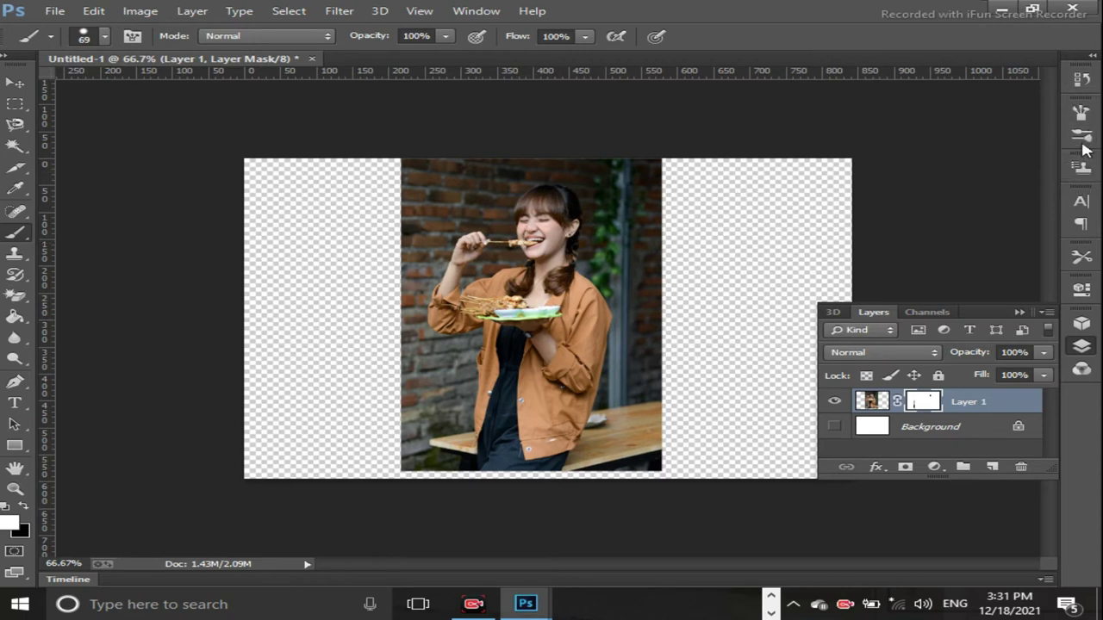
{"action": "key", "text": "m"}
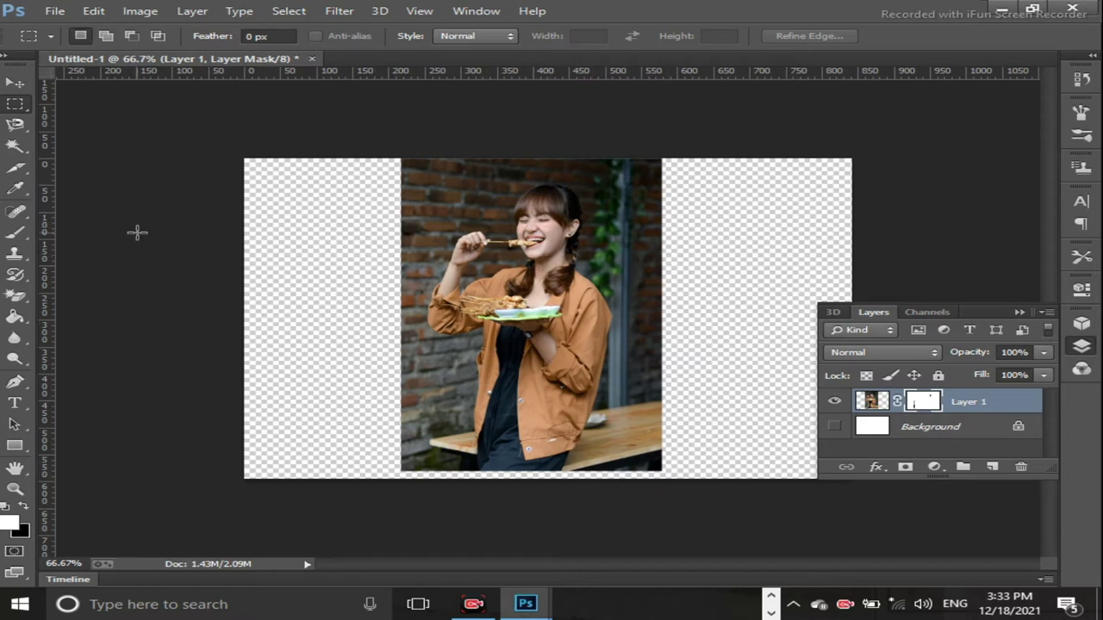
Quick-select the woman's hair and face, then bring up the Open dialog with Ctrl+O
{"action": "left_click", "coordinate": [15, 125]}
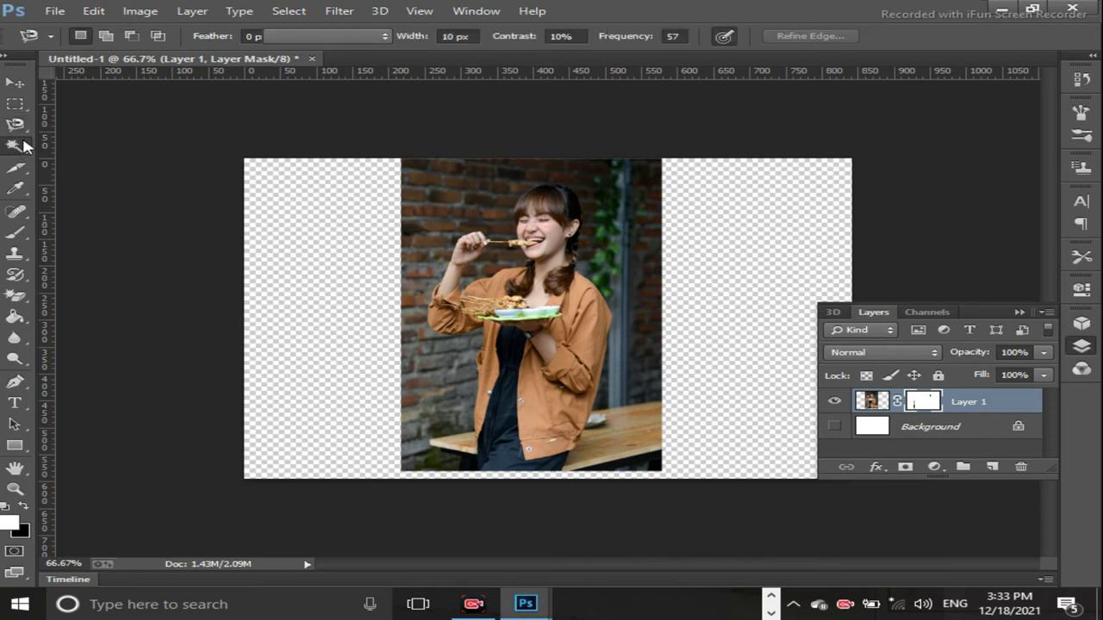
{"action": "left_click", "coordinate": [19, 144]}
{"action": "right_click", "coordinate": [28, 150]}
{"action": "left_click", "coordinate": [74, 148]}
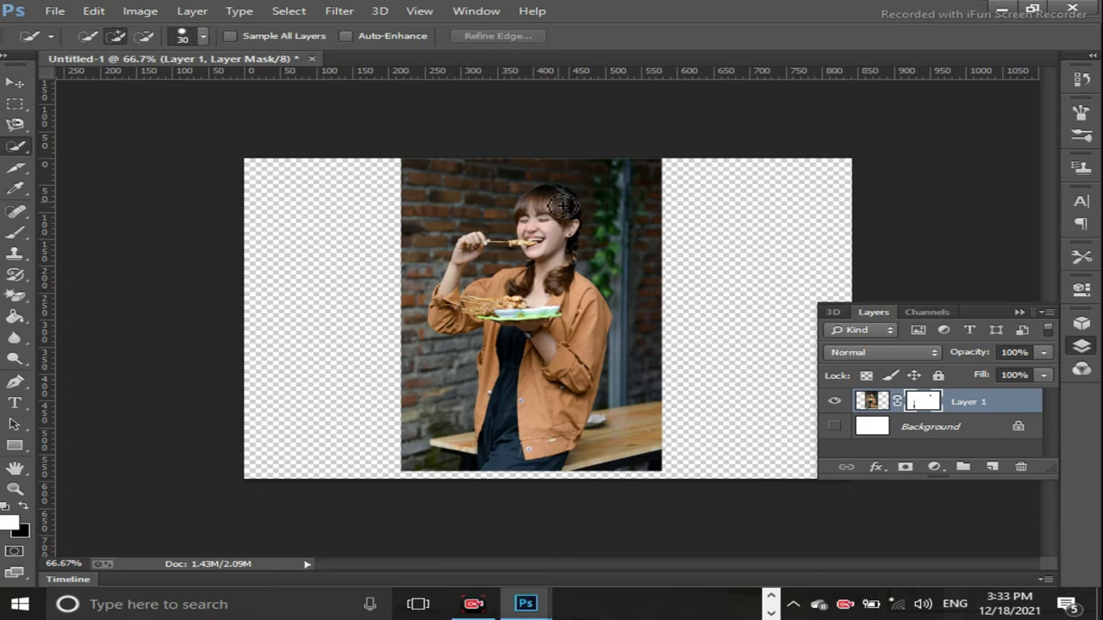
{"action": "mouse_move", "coordinate": [563, 200]}
{"action": "left_mouse_down"}
{"action": "mouse_move", "coordinate": [543, 231]}
{"action": "mouse_move", "coordinate": [543, 294]}
{"action": "left_mouse_up"}
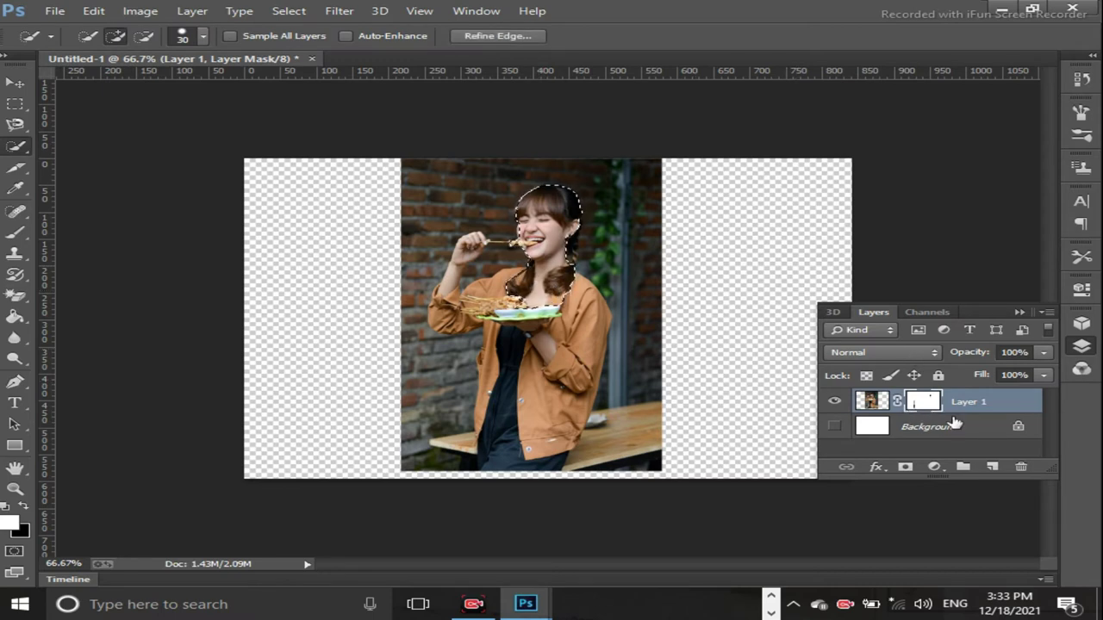
{"action": "key", "text": "ctrl+o"}
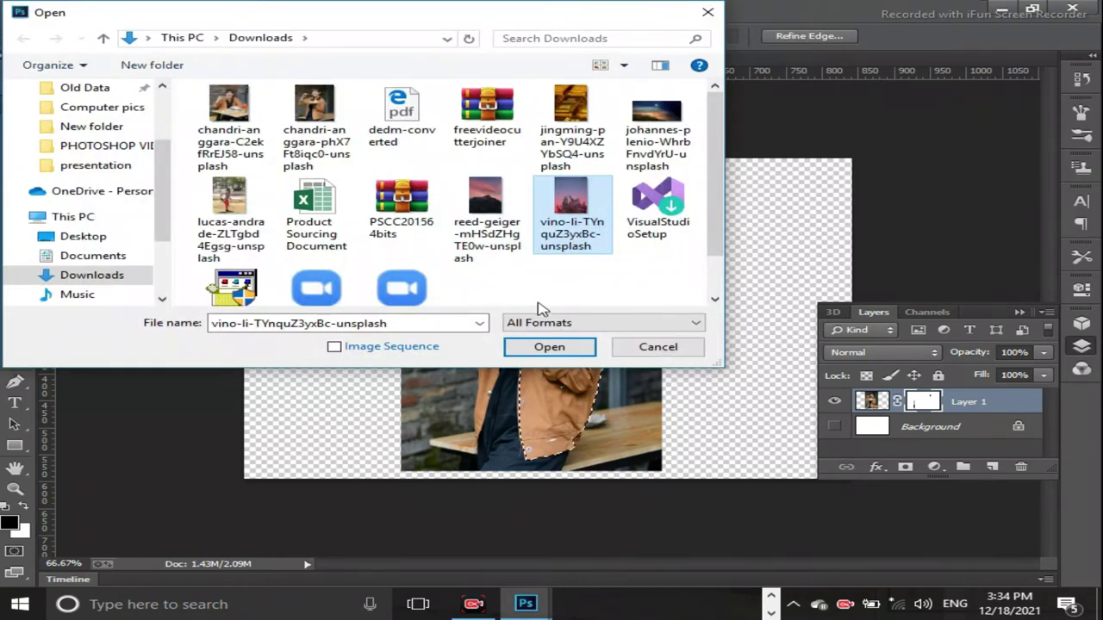
Open vino-li-TYnquZ3yxBc-unsplash.jpg, move its window right, and pick the Quick Selection tool
{"action": "left_click", "coordinate": [548, 347]}
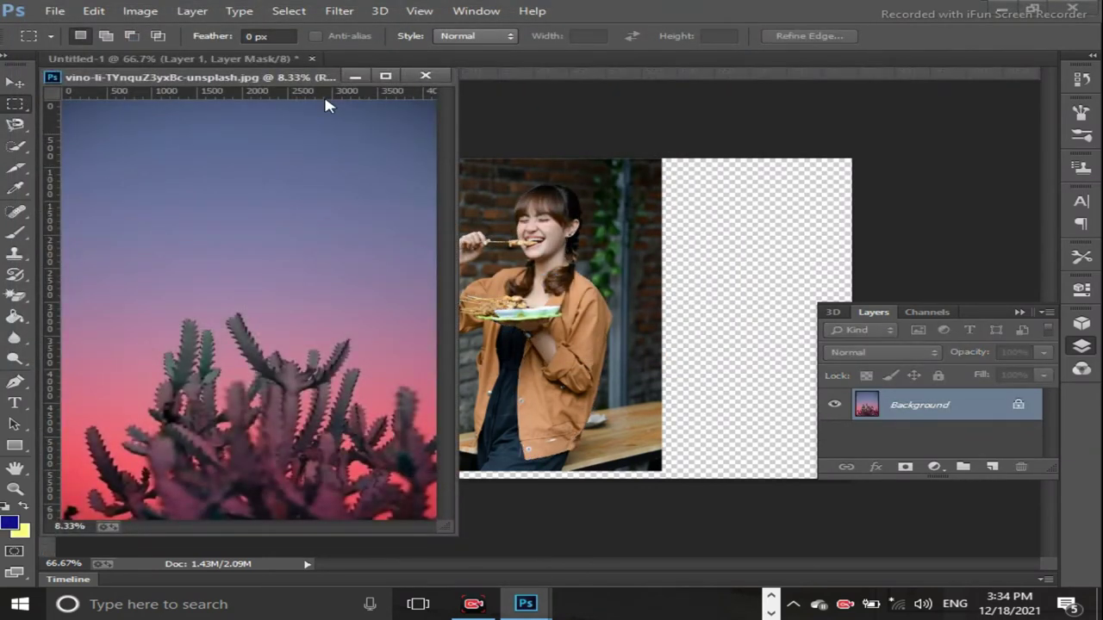
{"action": "left_click_drag", "start_coordinate": [295, 82], "coordinate": [488, 79]}
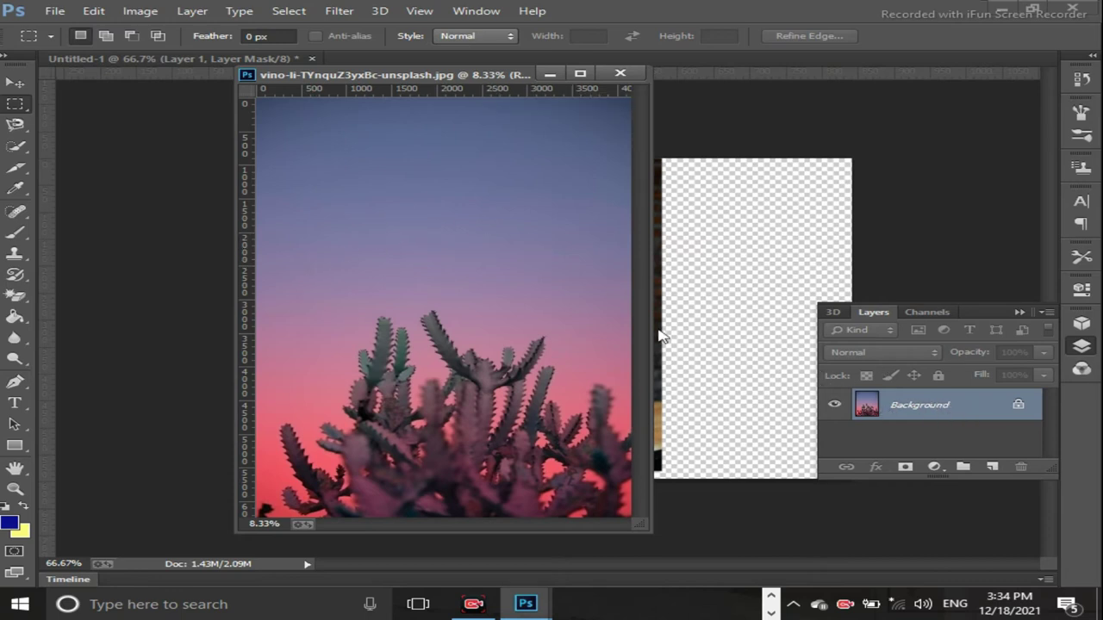
{"action": "left_click", "coordinate": [30, 37]}
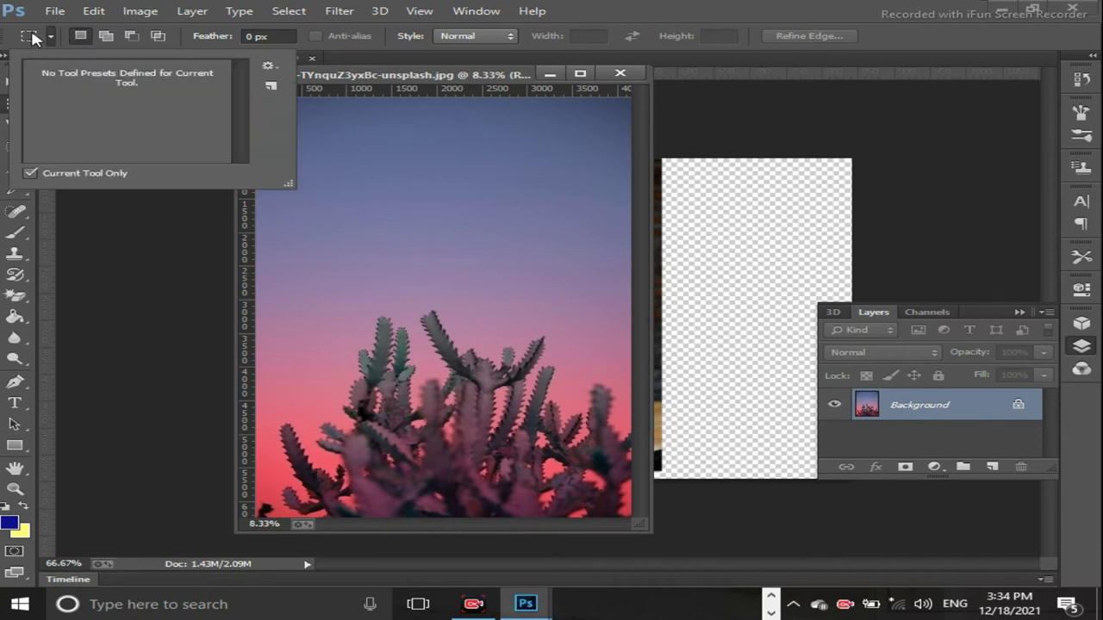
{"action": "left_click", "coordinate": [336, 109]}
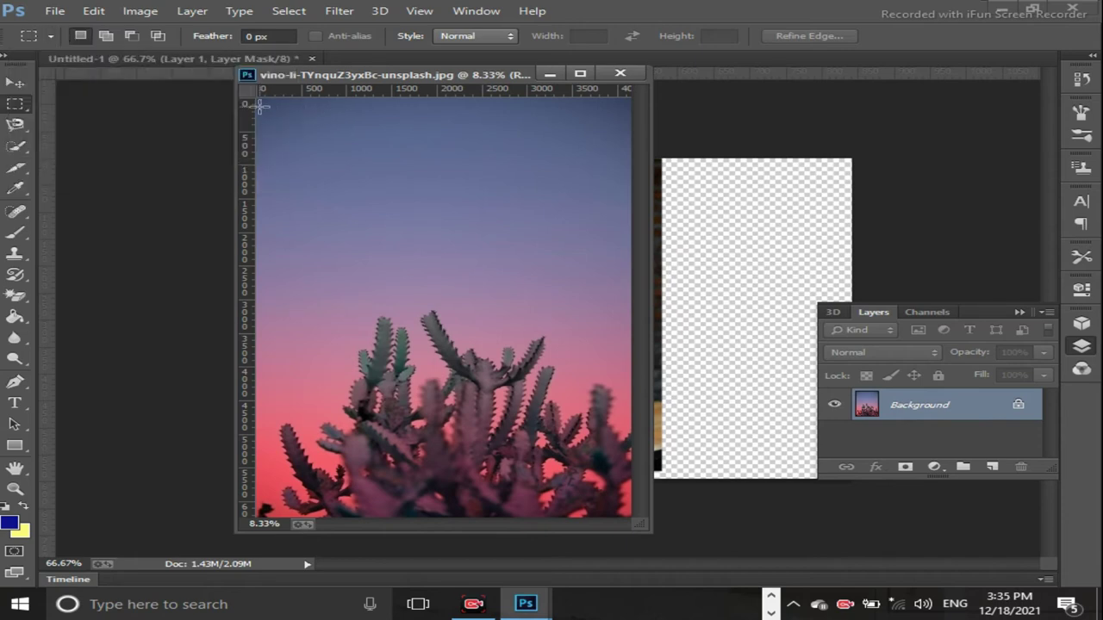
{"action": "left_click", "coordinate": [14, 128]}
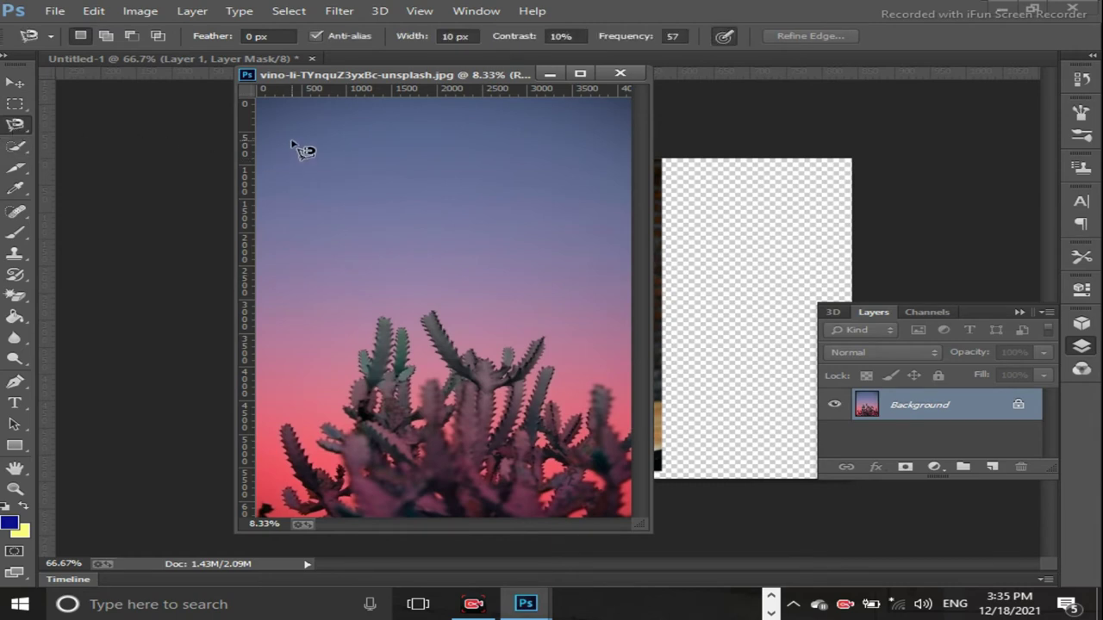
{"action": "left_click", "coordinate": [17, 144]}
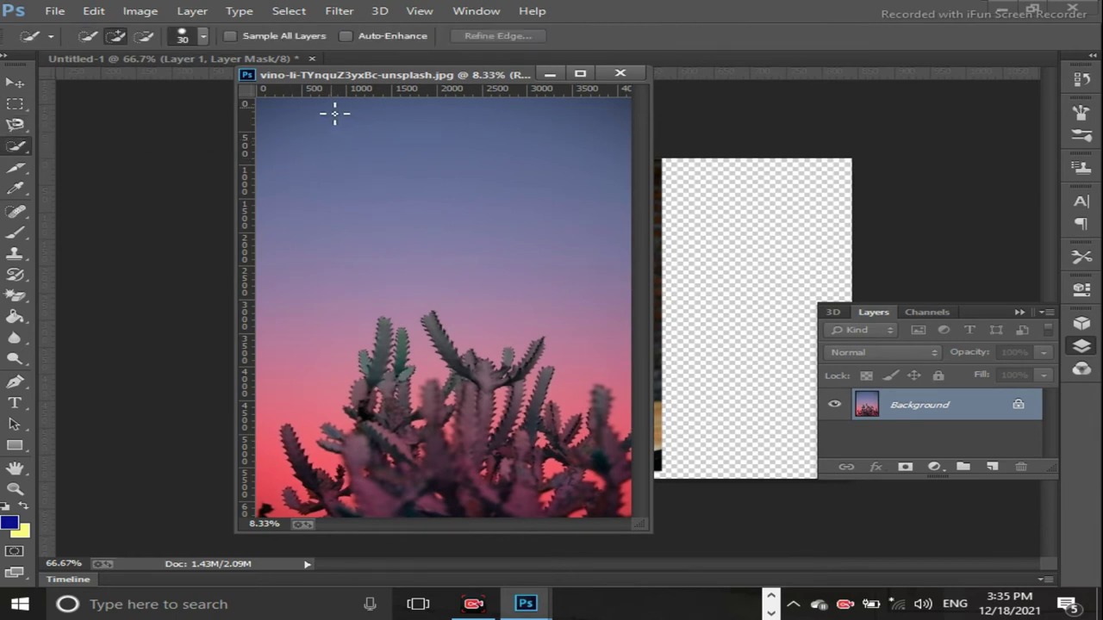
Quick-select the sunset sky from the top-left down to the cactus tops and lower-left stems
{"action": "left_click", "coordinate": [337, 145]}
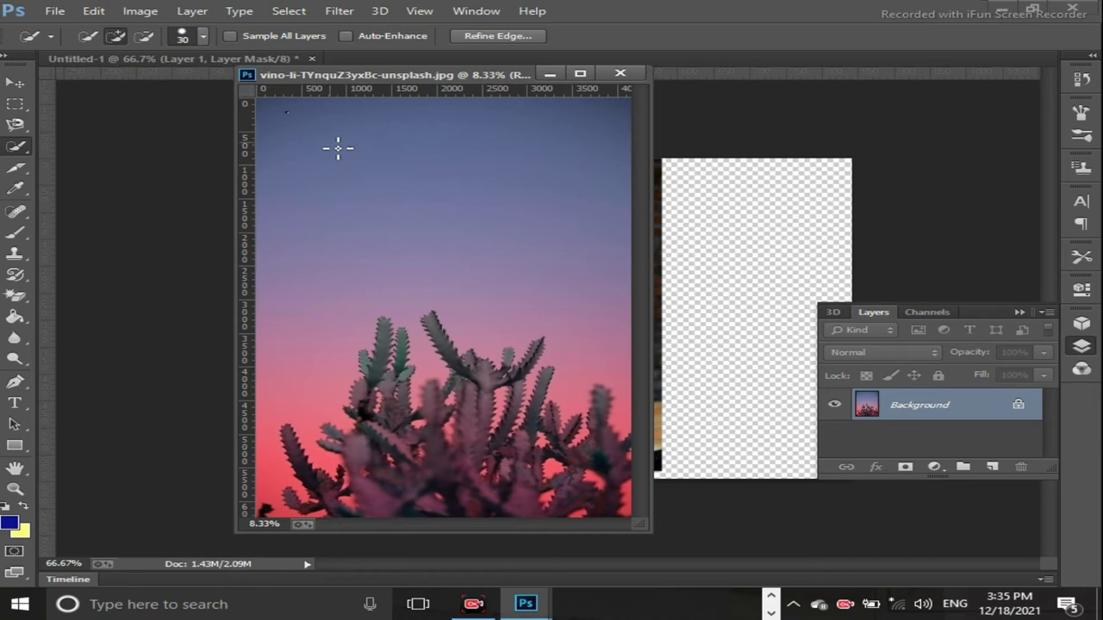
{"action": "left_click_drag", "start_coordinate": [312, 133], "coordinate": [431, 210]}
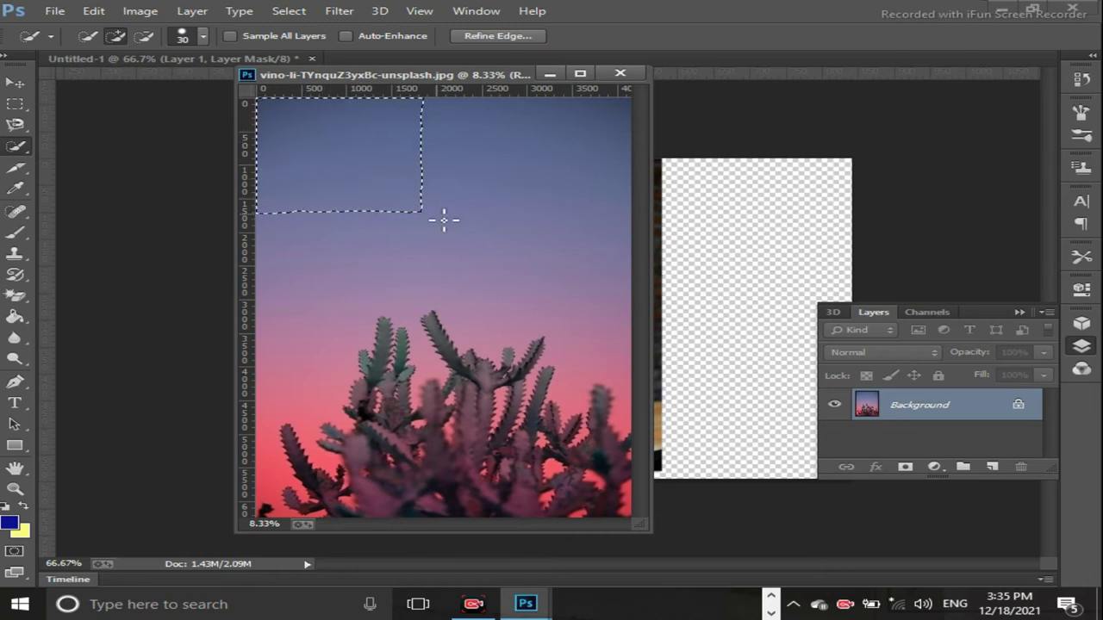
{"action": "mouse_move", "coordinate": [539, 275]}
{"action": "left_mouse_down"}
{"action": "mouse_move", "coordinate": [613, 368]}
{"action": "mouse_move", "coordinate": [575, 405]}
{"action": "mouse_move", "coordinate": [482, 384]}
{"action": "left_mouse_up"}
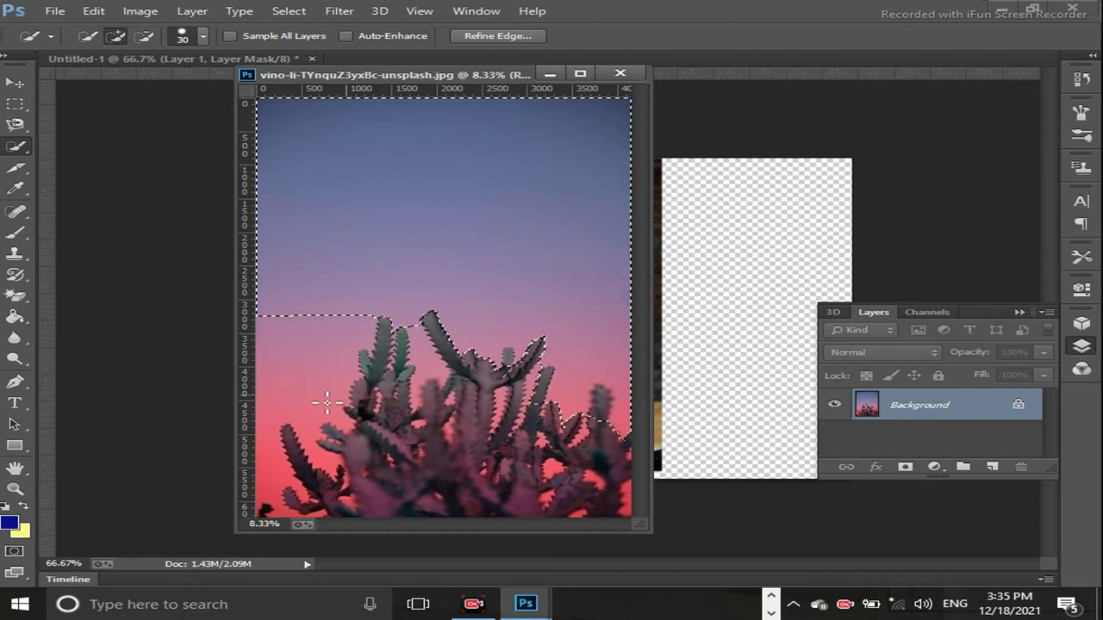
{"action": "left_click_drag", "start_coordinate": [323, 418], "coordinate": [330, 393]}
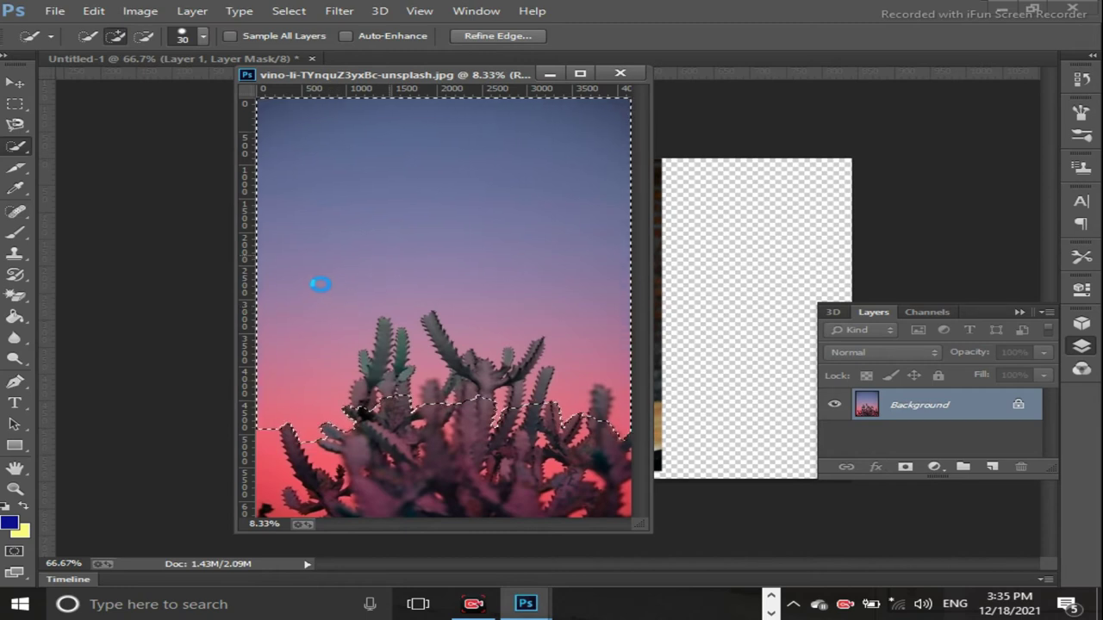
{"action": "left_click_drag", "start_coordinate": [292, 478], "coordinate": [288, 450]}
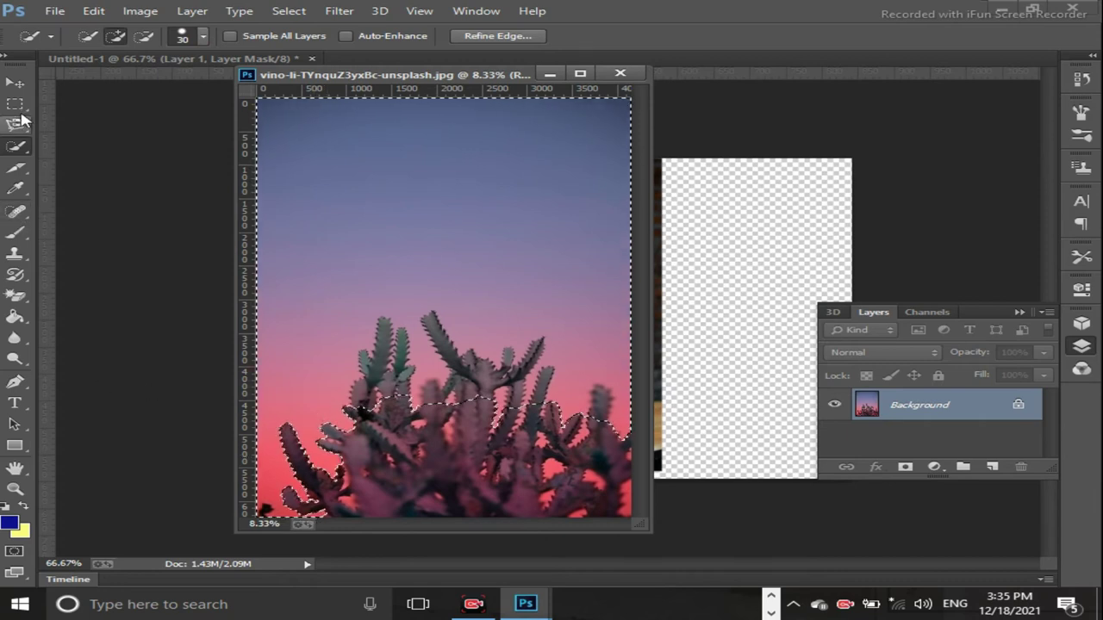
Replace the sky selection with a rectangular marquee over the upper sky band
{"action": "left_click", "coordinate": [15, 104]}
{"action": "left_click", "coordinate": [361, 201]}
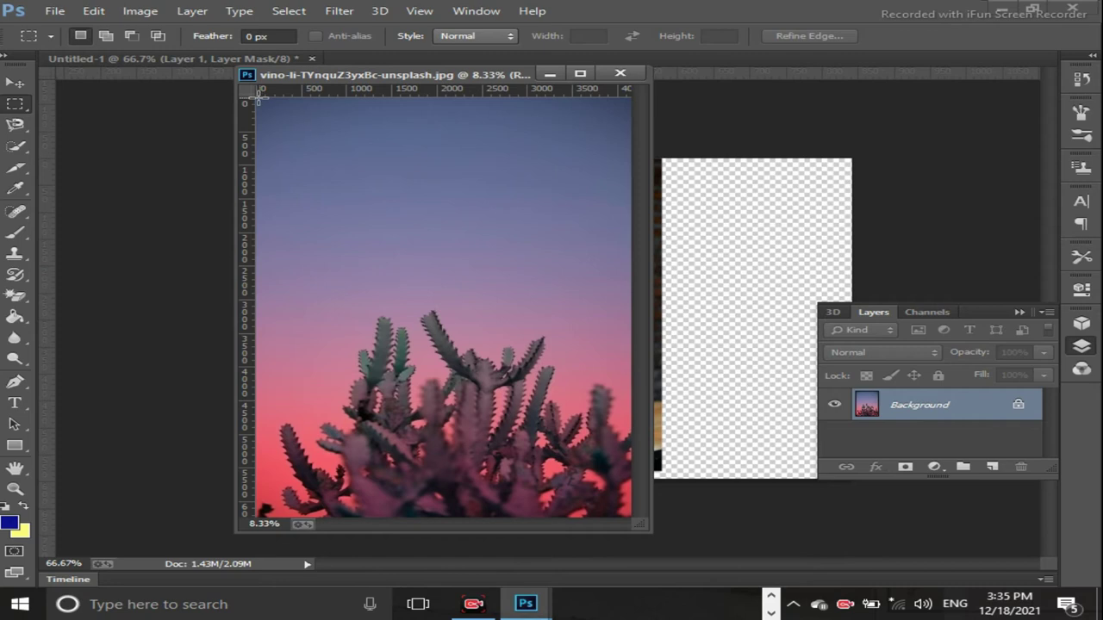
{"action": "left_click_drag", "start_coordinate": [257, 100], "coordinate": [634, 291]}
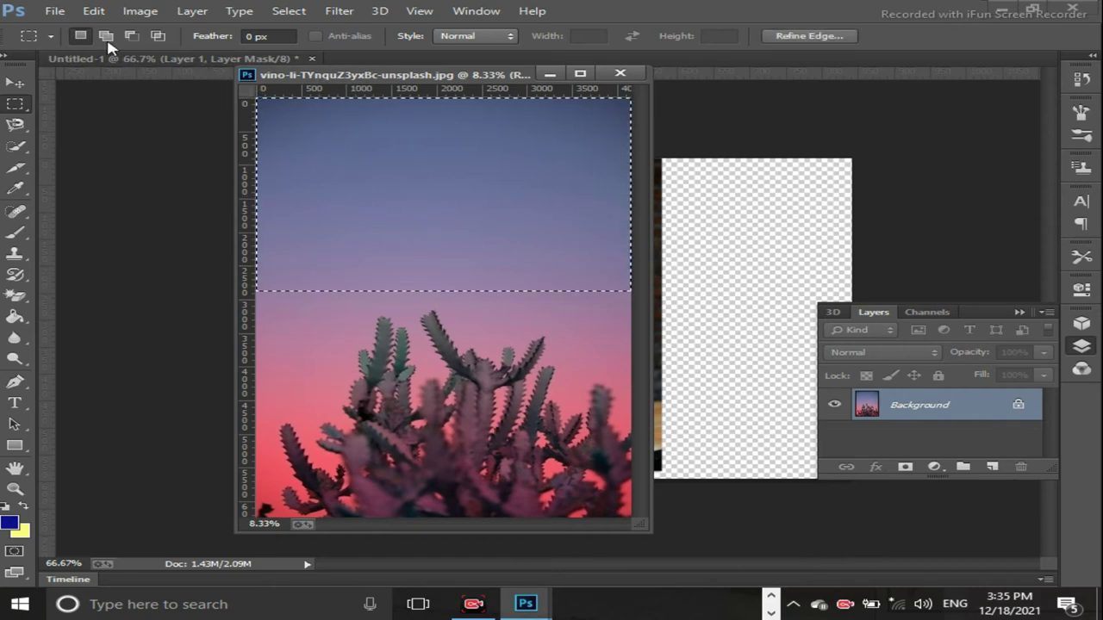
{"action": "left_click", "coordinate": [61, 11]}
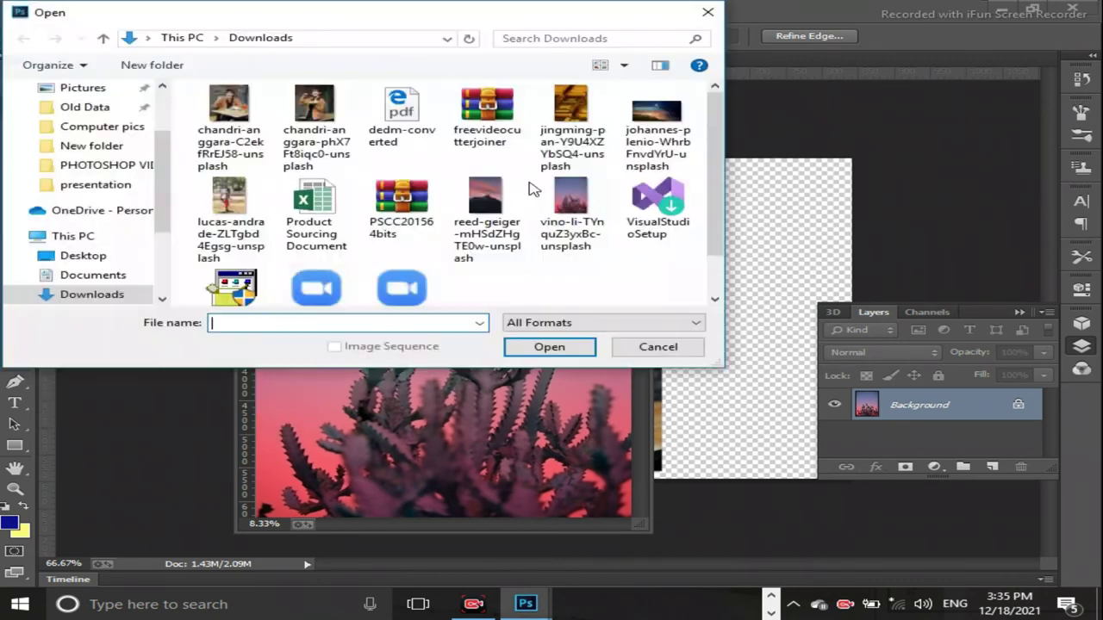
Open the johannes-plenio moonlit mountain photo and marquee the sky around the moon
{"action": "left_click", "coordinate": [644, 128]}
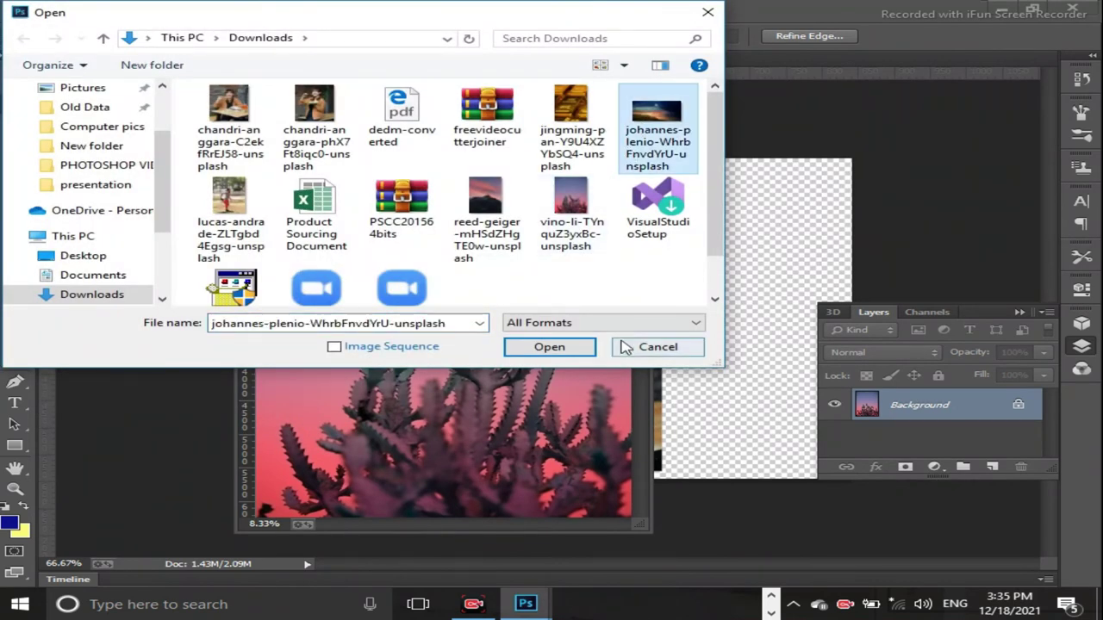
{"action": "left_click", "coordinate": [574, 345]}
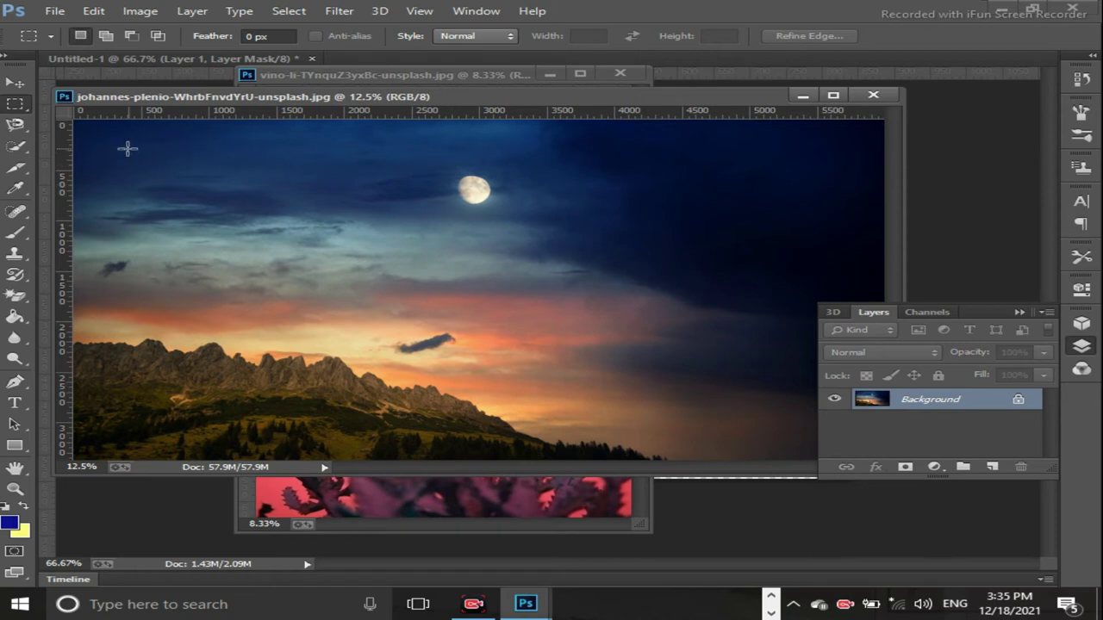
{"action": "mouse_move", "coordinate": [265, 124]}
{"action": "left_mouse_down"}
{"action": "mouse_move", "coordinate": [601, 285]}
{"action": "mouse_move", "coordinate": [657, 357]}
{"action": "mouse_move", "coordinate": [668, 347]}
{"action": "left_mouse_up"}
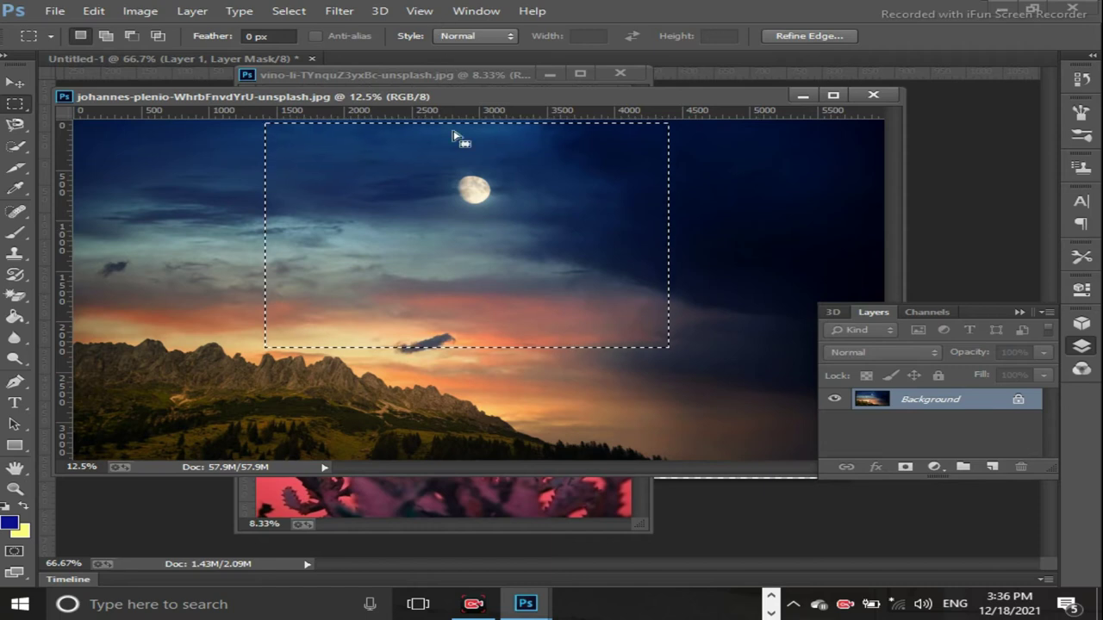
Paste the moon sky into the cactus file as a clipped layer, then close it without saving
{"action": "left_click", "coordinate": [444, 74]}
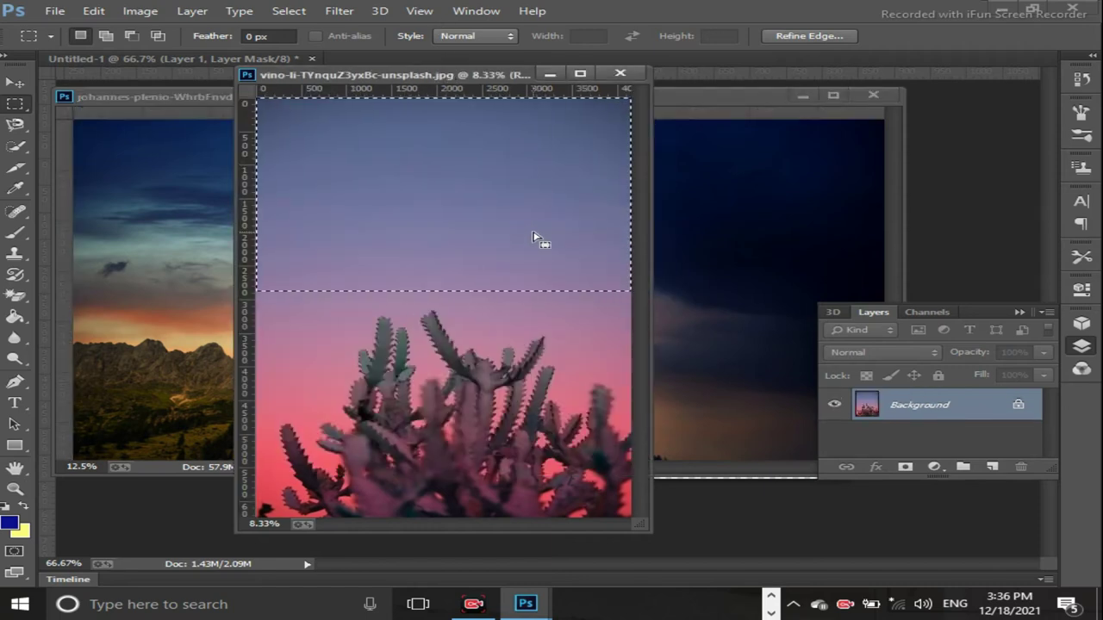
{"action": "key", "text": "ctrl+shift+alt+n"}
{"action": "key", "text": "ctrl+v"}
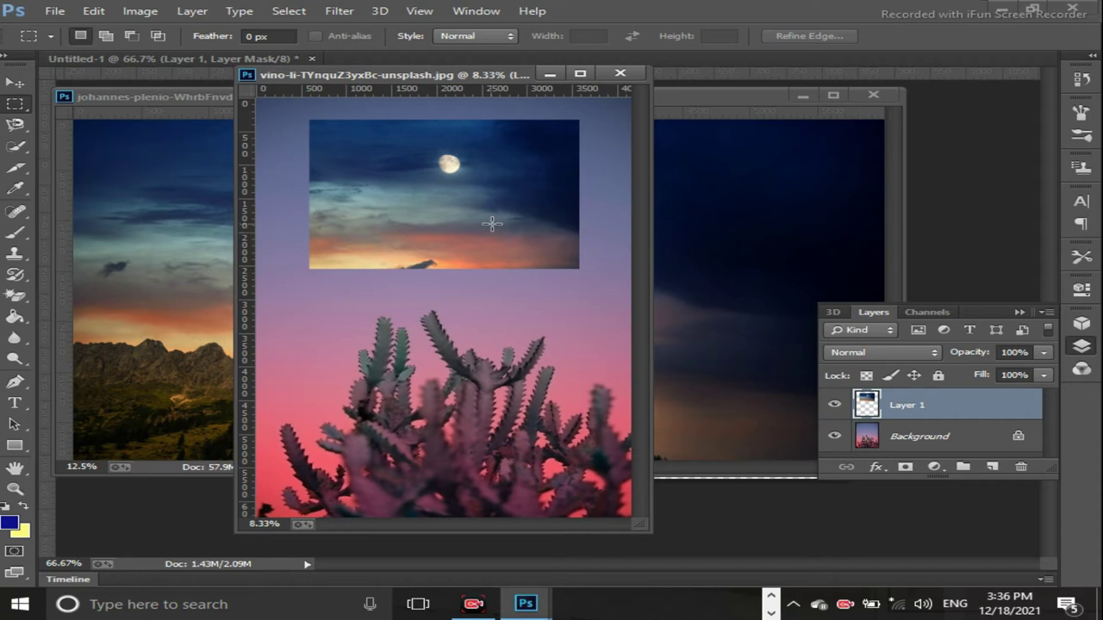
{"action": "left_click", "coordinate": [924, 422], "text": "alt"}
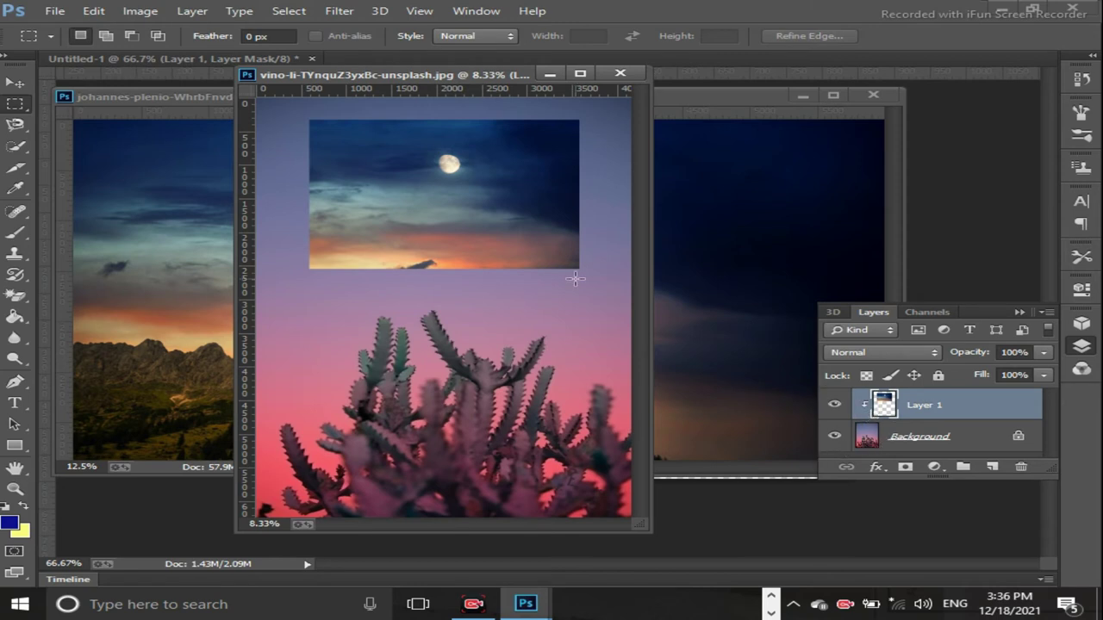
{"action": "left_click", "coordinate": [15, 83]}
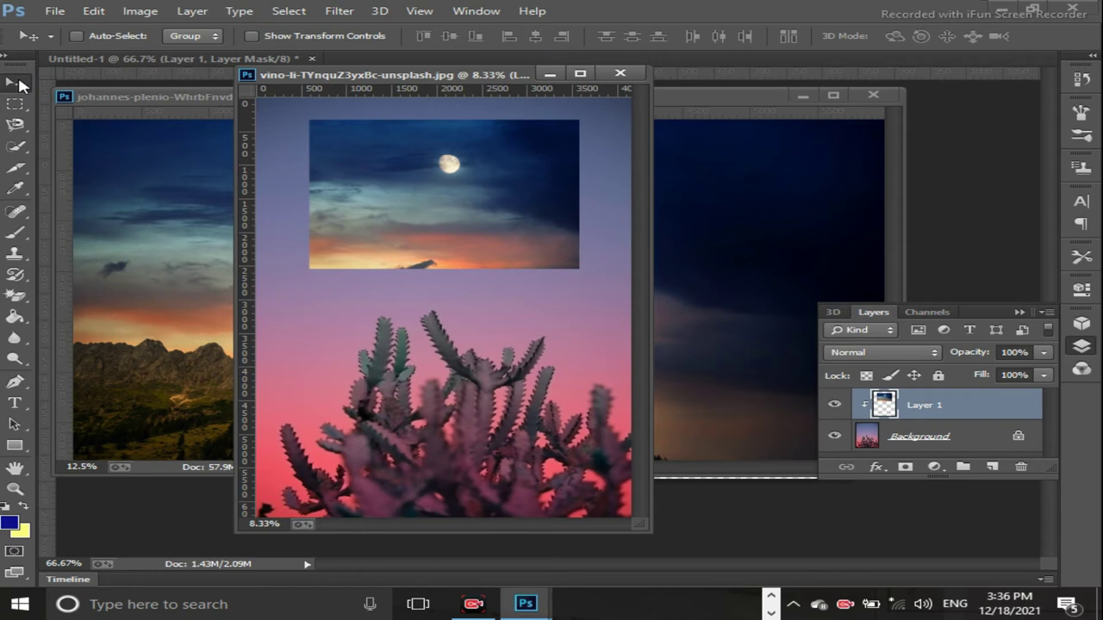
{"action": "left_click", "coordinate": [908, 434]}
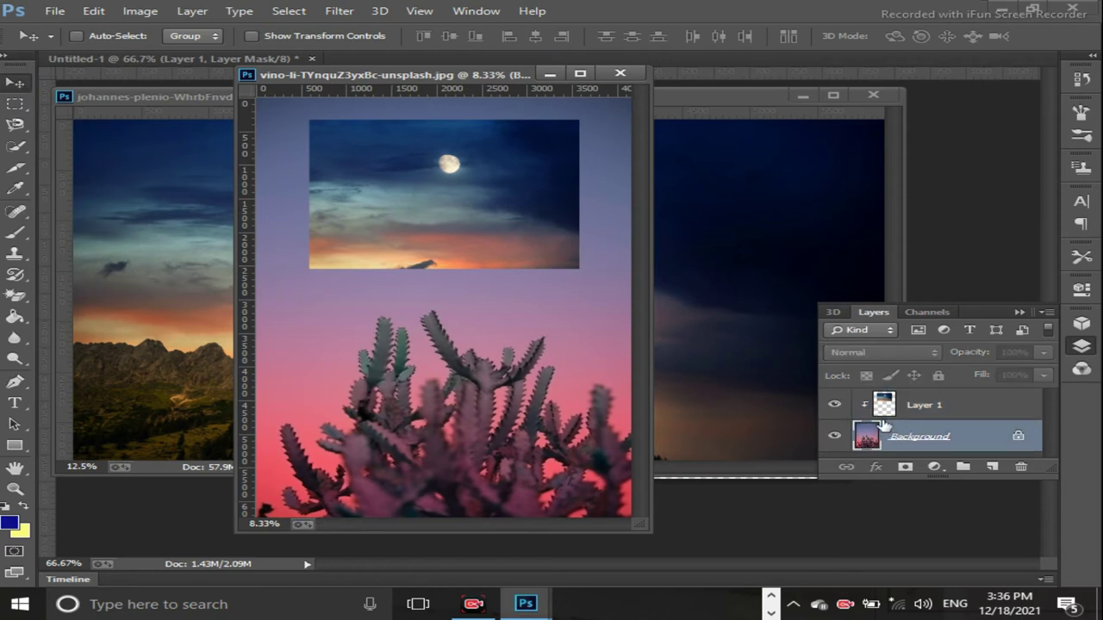
{"action": "left_click", "coordinate": [622, 75]}
{"action": "left_click", "coordinate": [565, 242]}
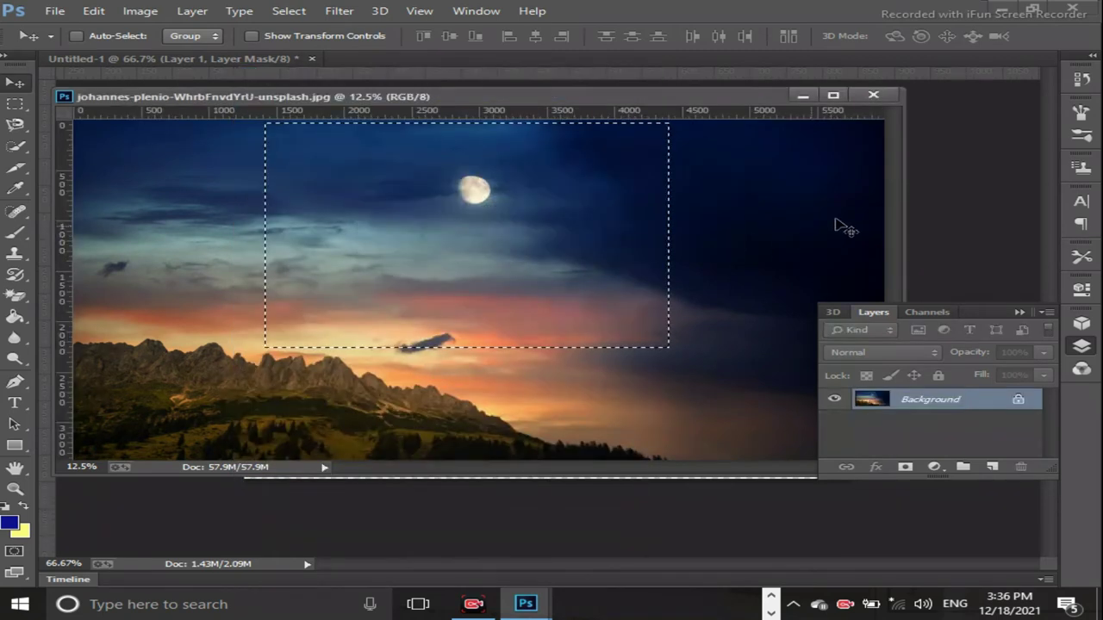
Close the mountain photo and open e383add77eb55b088d636bc066e04e63.jpg from E:\Computer pics
{"action": "left_click", "coordinate": [873, 94]}
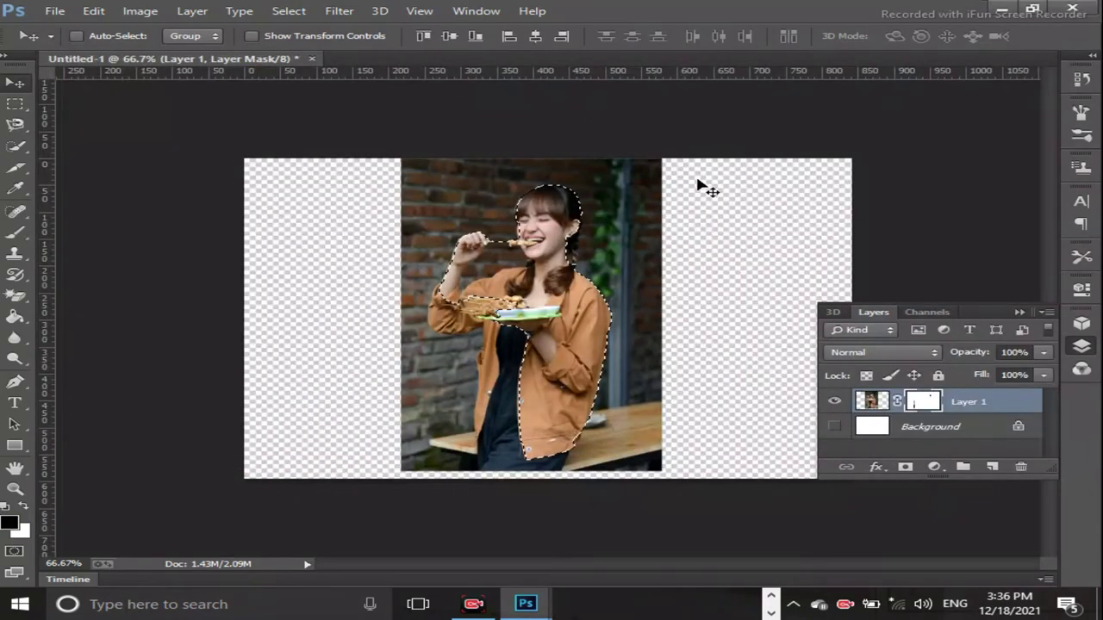
{"action": "left_click", "coordinate": [56, 11]}
{"action": "left_click", "coordinate": [110, 44]}
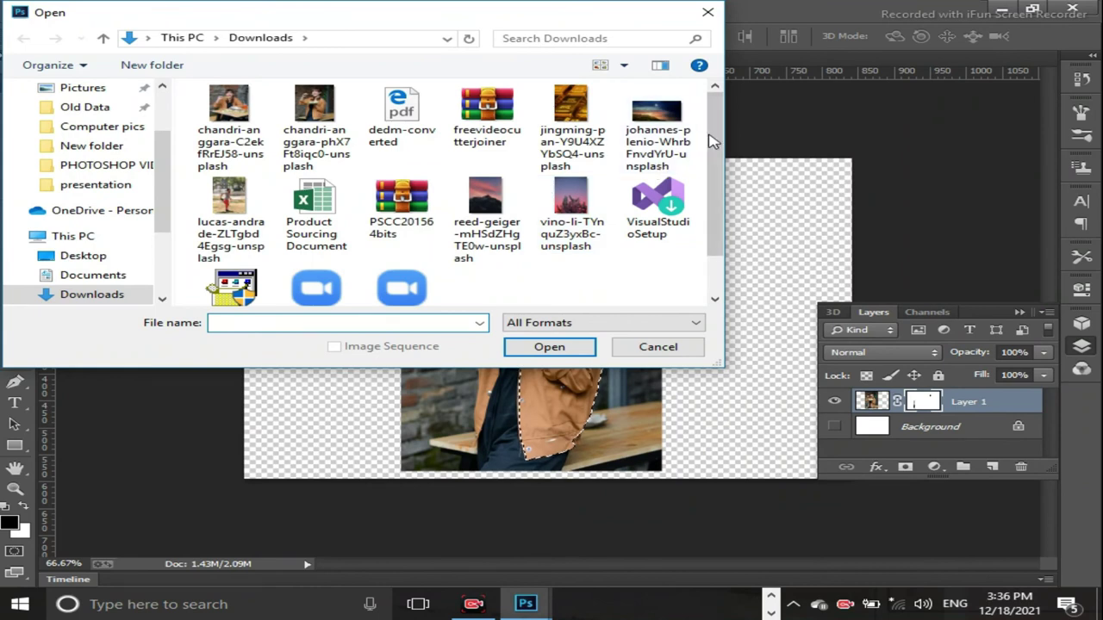
{"action": "scroll", "coordinate": [711, 146], "scroll_direction": "down", "scroll_amount": 1}
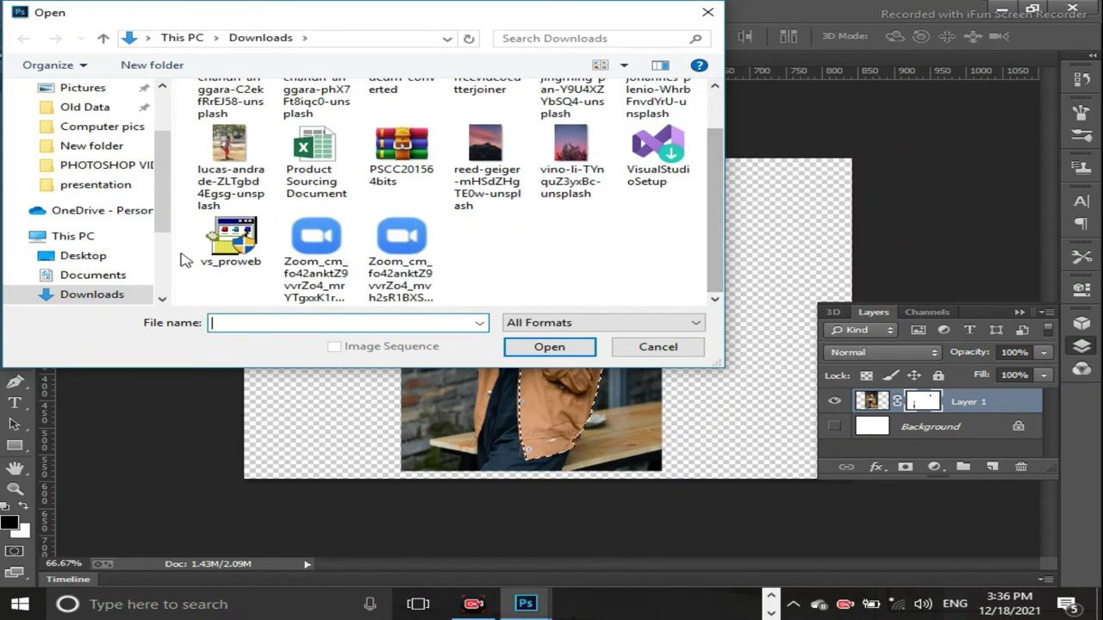
{"action": "scroll", "coordinate": [95, 215], "scroll_direction": "down", "scroll_amount": 2}
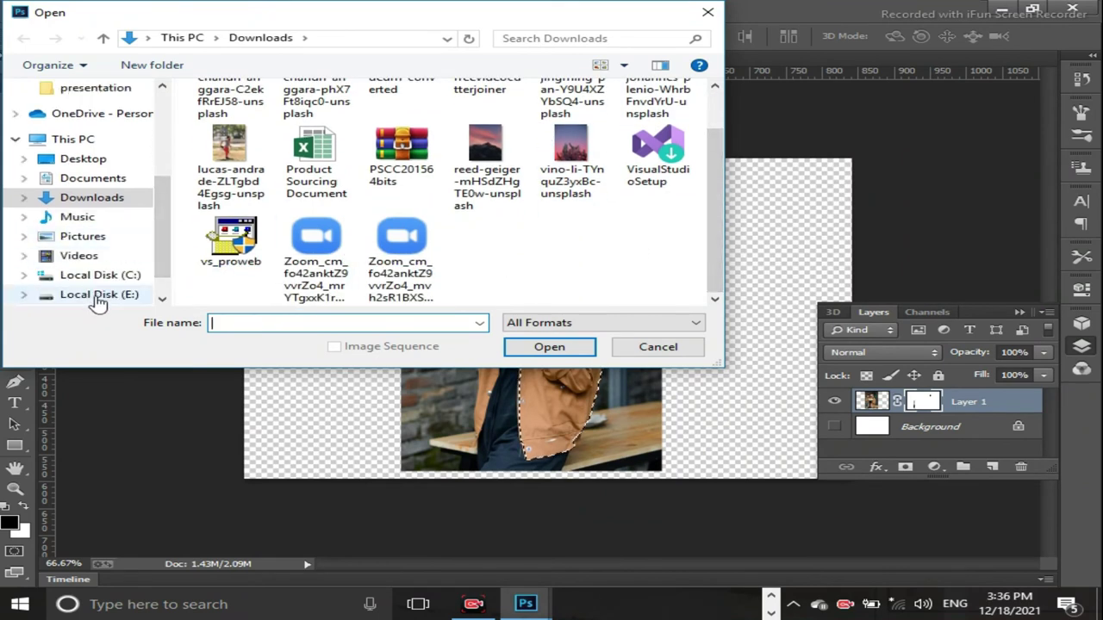
{"action": "left_click", "coordinate": [98, 295]}
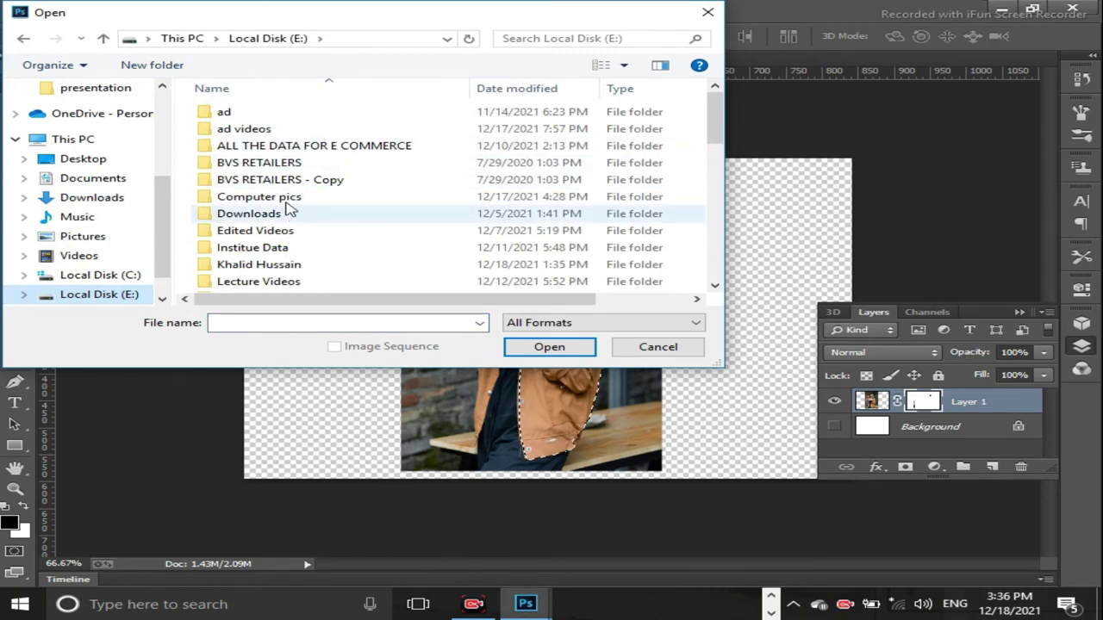
{"action": "double_click", "coordinate": [284, 197]}
{"action": "left_click_drag", "start_coordinate": [720, 102], "coordinate": [705, 273]}
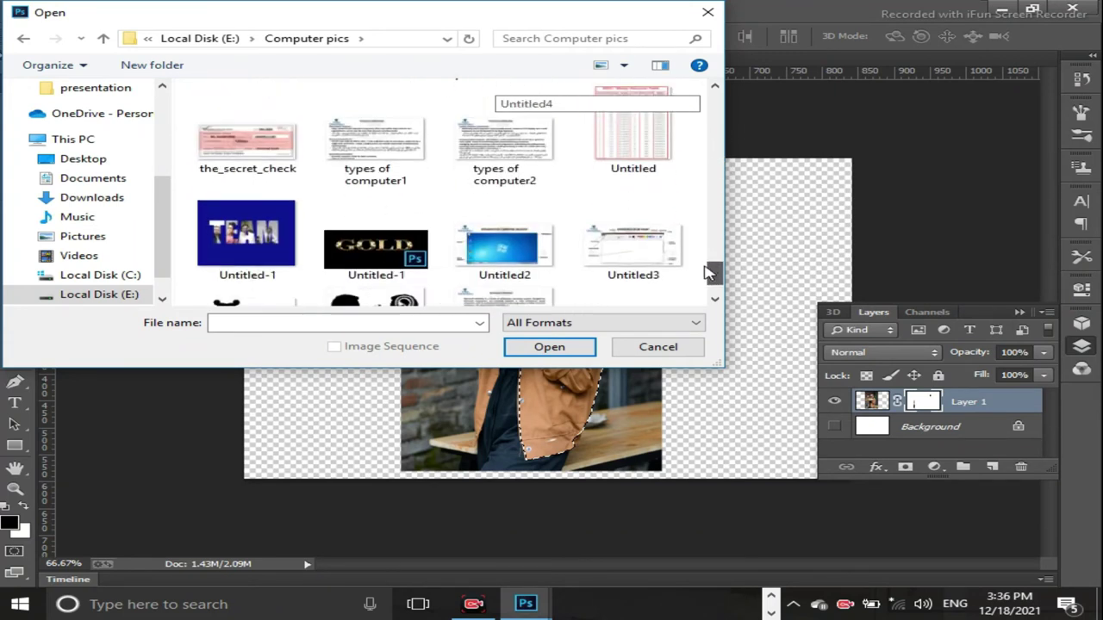
{"action": "left_click_drag", "start_coordinate": [706, 273], "coordinate": [706, 133]}
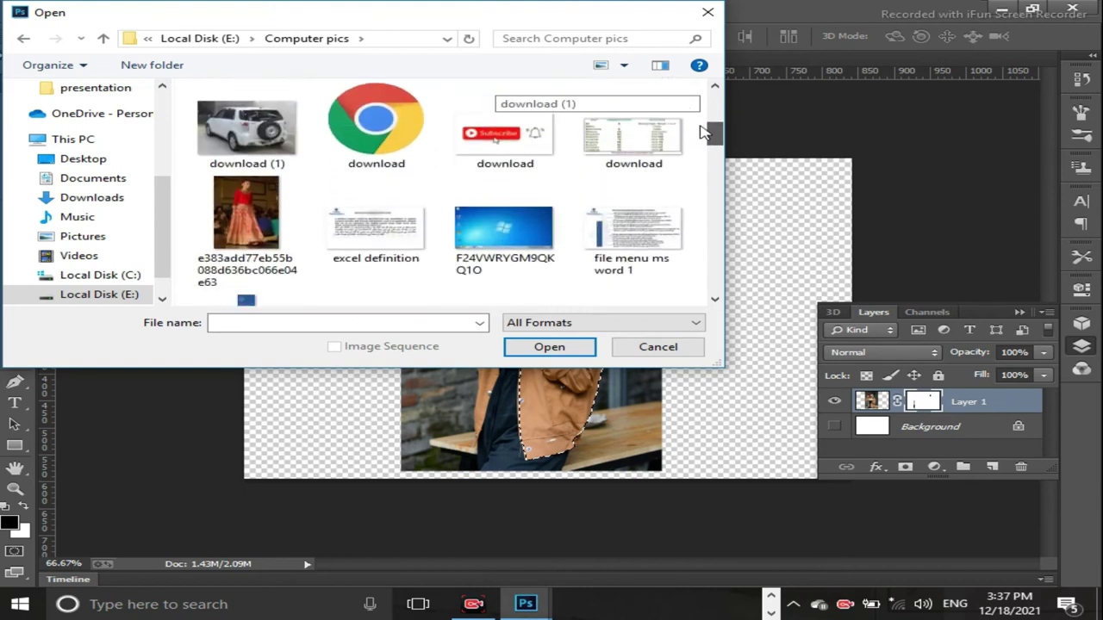
{"action": "left_click", "coordinate": [259, 197]}
{"action": "left_click", "coordinate": [551, 348]}
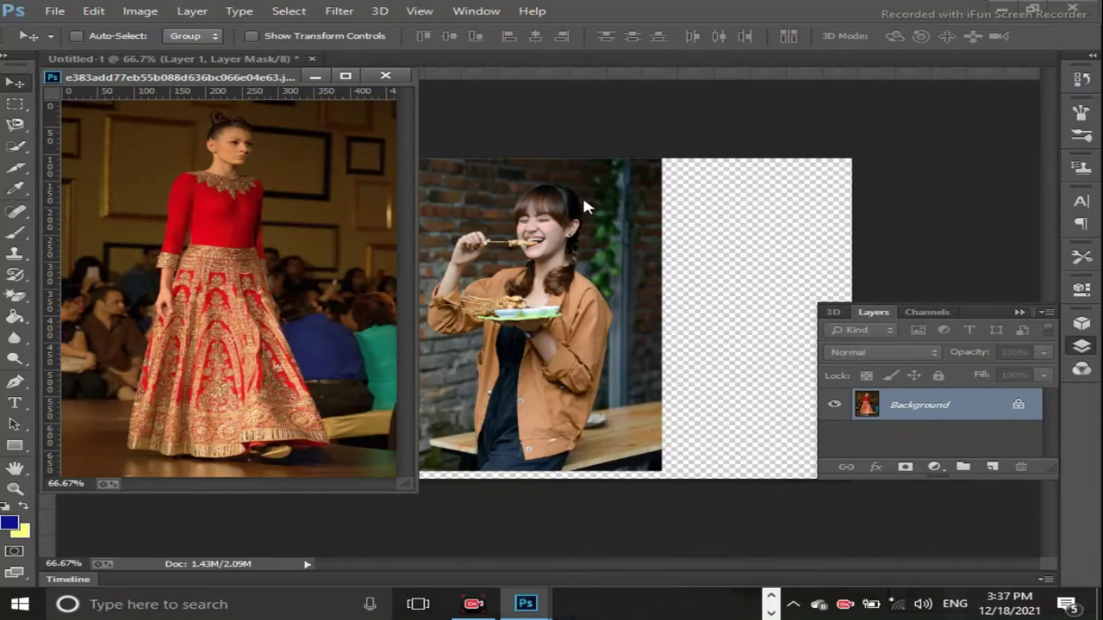
Convert the runway photo's Background to Layer 0 and duplicate it as Layer 0 copy
{"action": "left_click", "coordinate": [346, 78]}
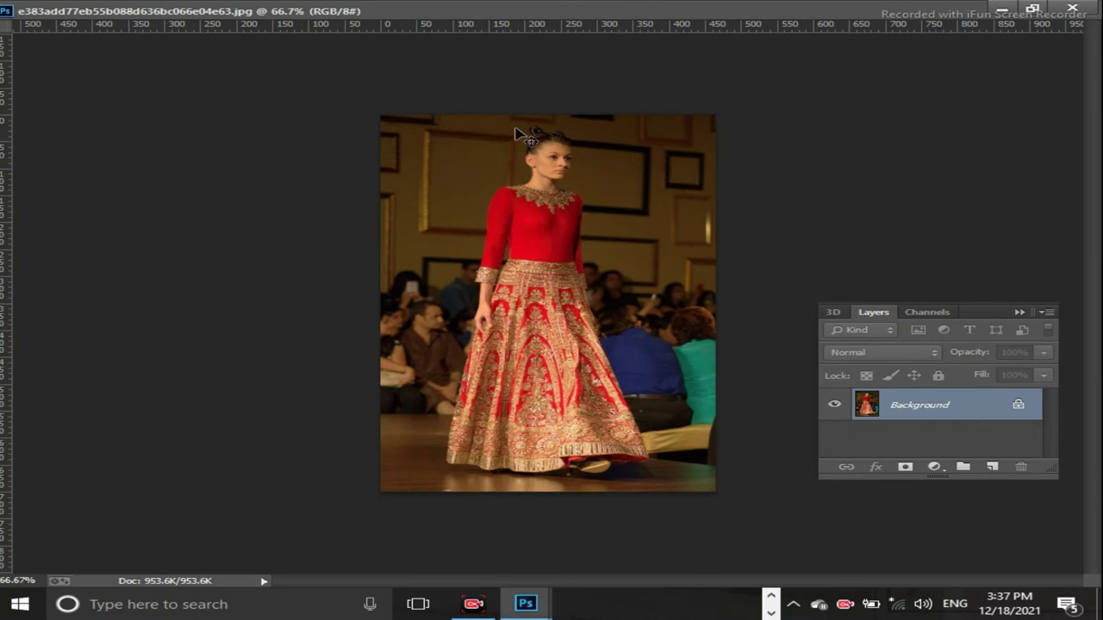
{"action": "double_click", "coordinate": [943, 409]}
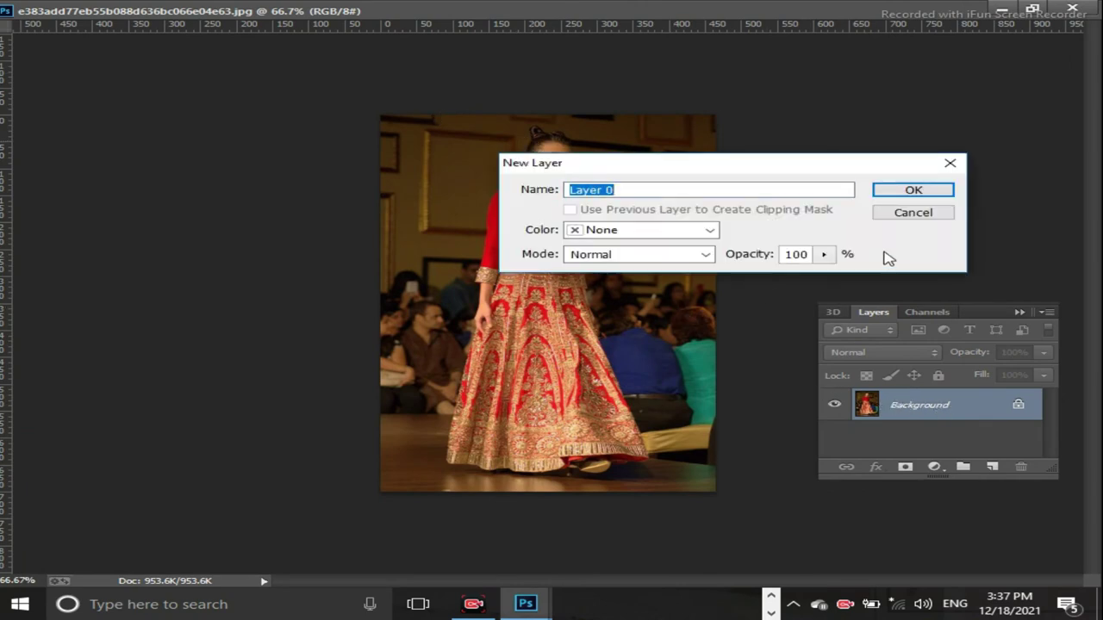
{"action": "left_click", "coordinate": [900, 193]}
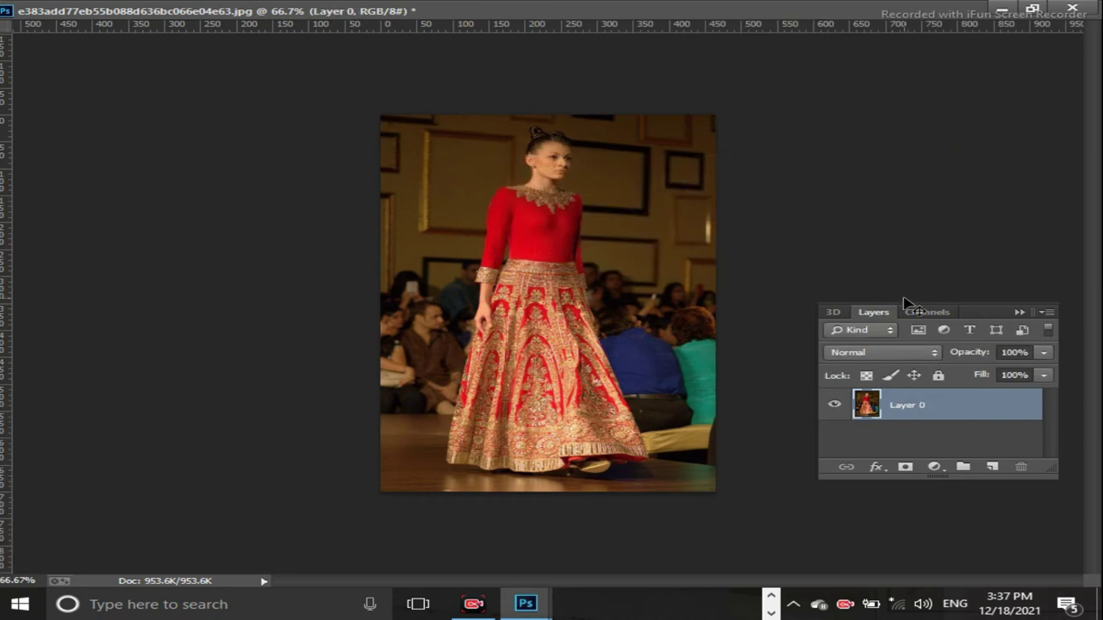
{"action": "right_click", "coordinate": [921, 411]}
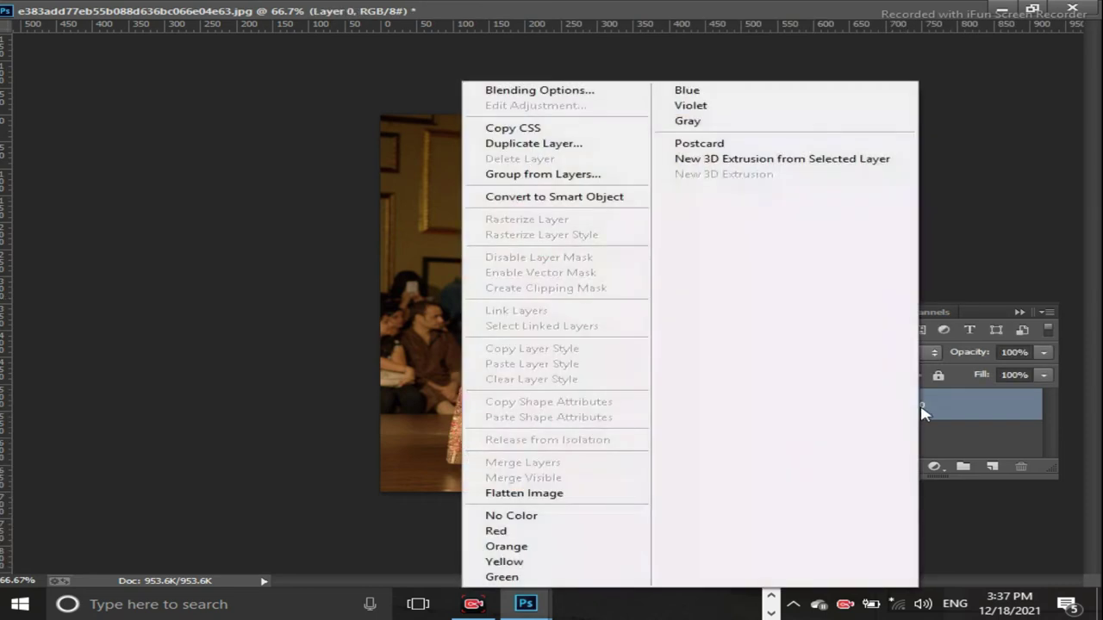
{"action": "left_click", "coordinate": [544, 148]}
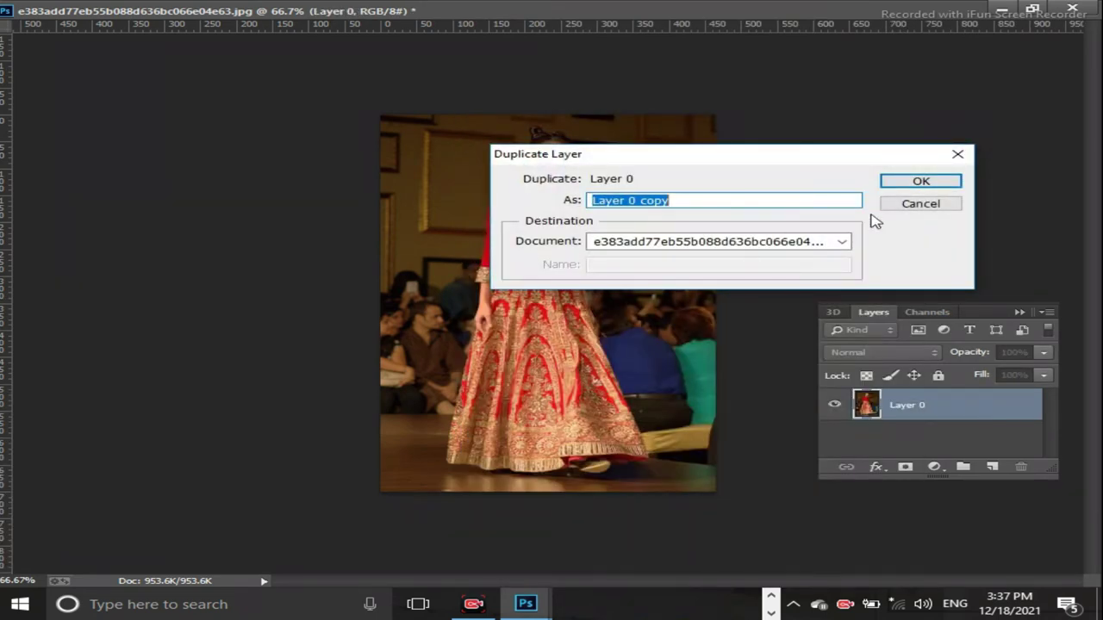
{"action": "left_click", "coordinate": [916, 181]}
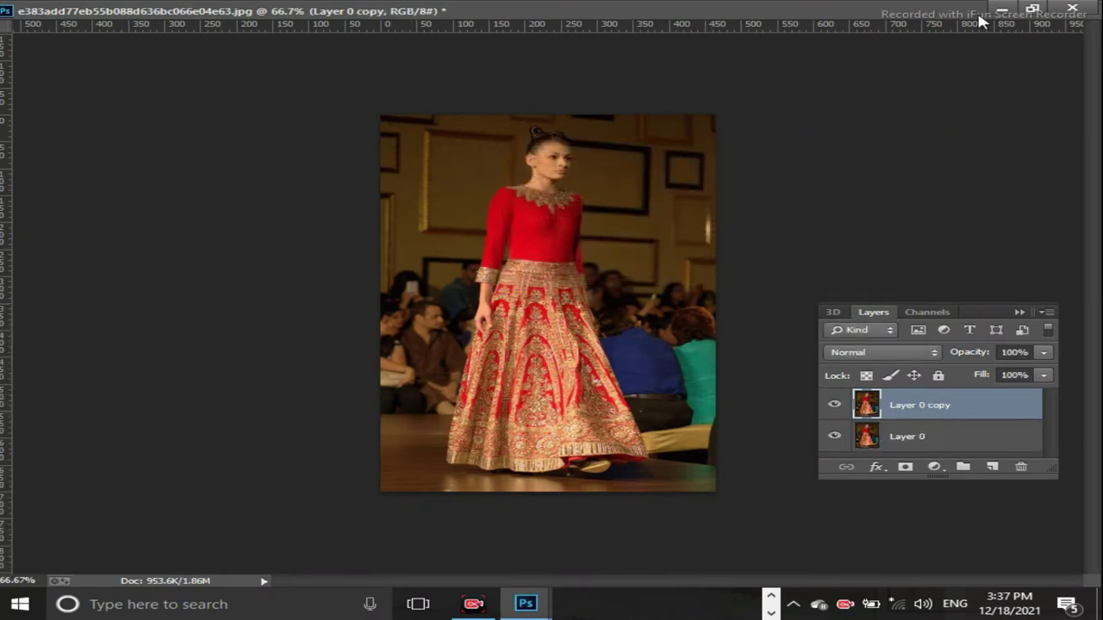
{"action": "left_click", "coordinate": [1027, 12]}
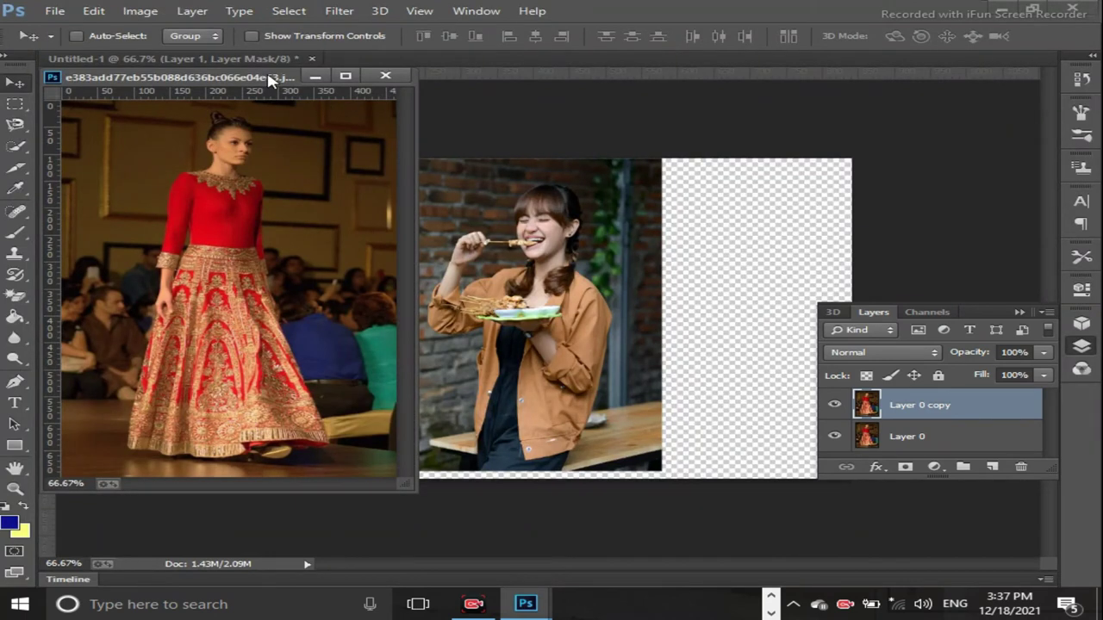
Apply a Default-preset Black & White adjustment to Layer 0 copy after comparing it with the colour original
{"action": "left_click_drag", "start_coordinate": [272, 80], "coordinate": [321, 63]}
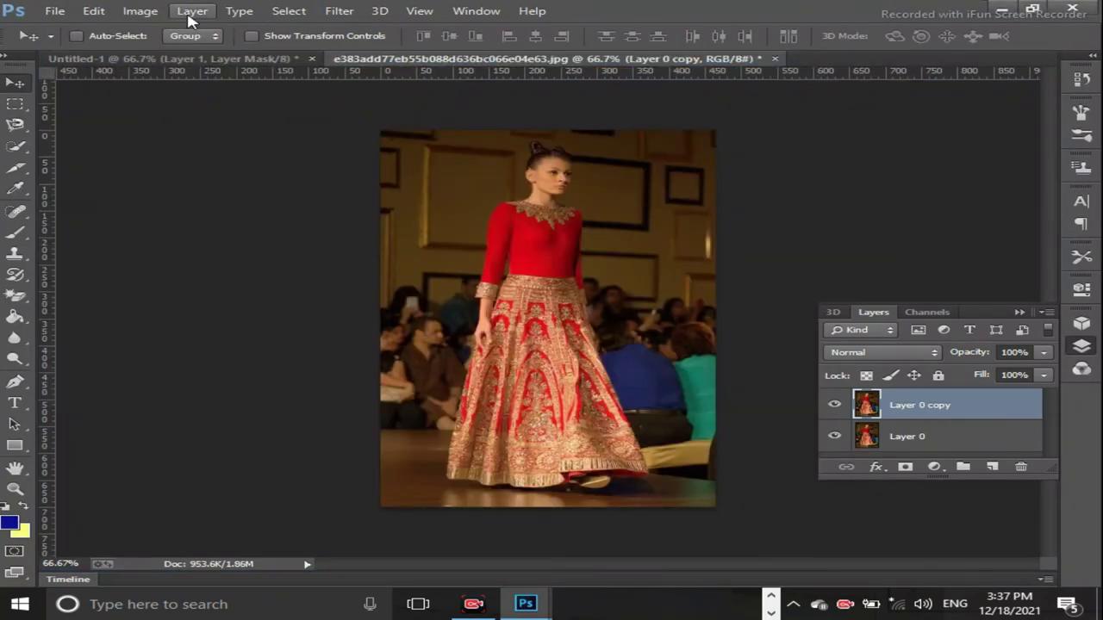
{"action": "left_click", "coordinate": [144, 11]}
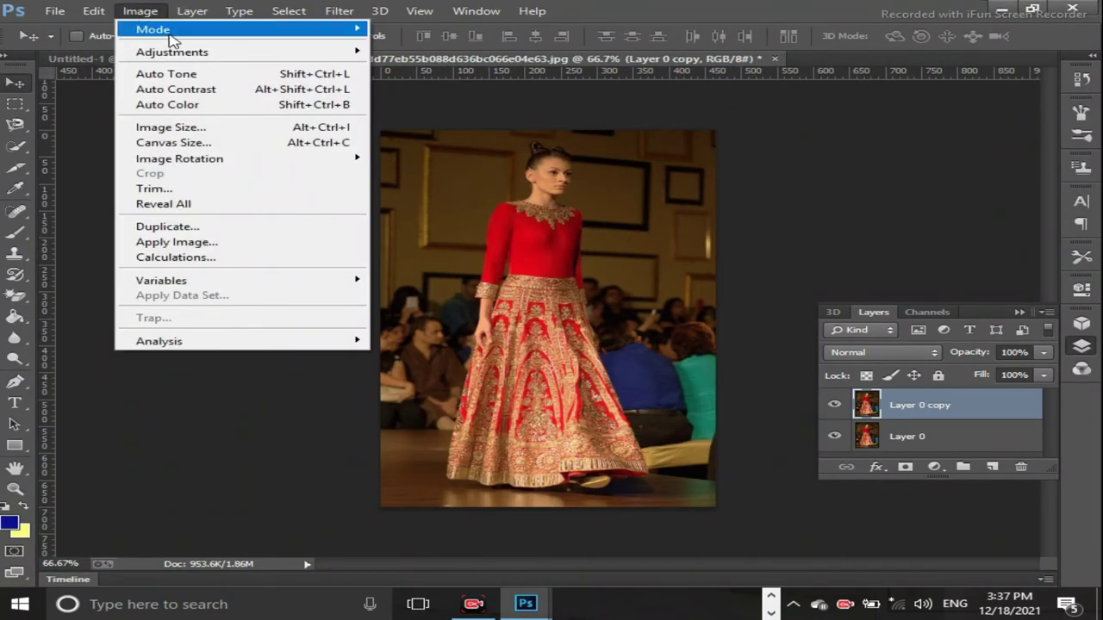
{"action": "mouse_move", "coordinate": [172, 52]}
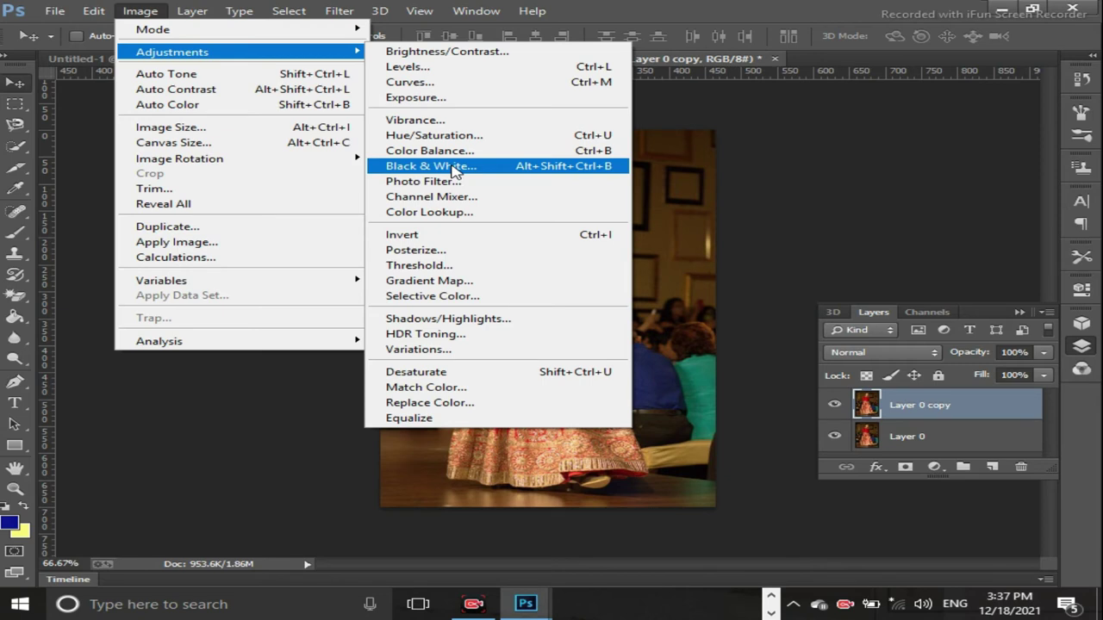
{"action": "left_click", "coordinate": [454, 170]}
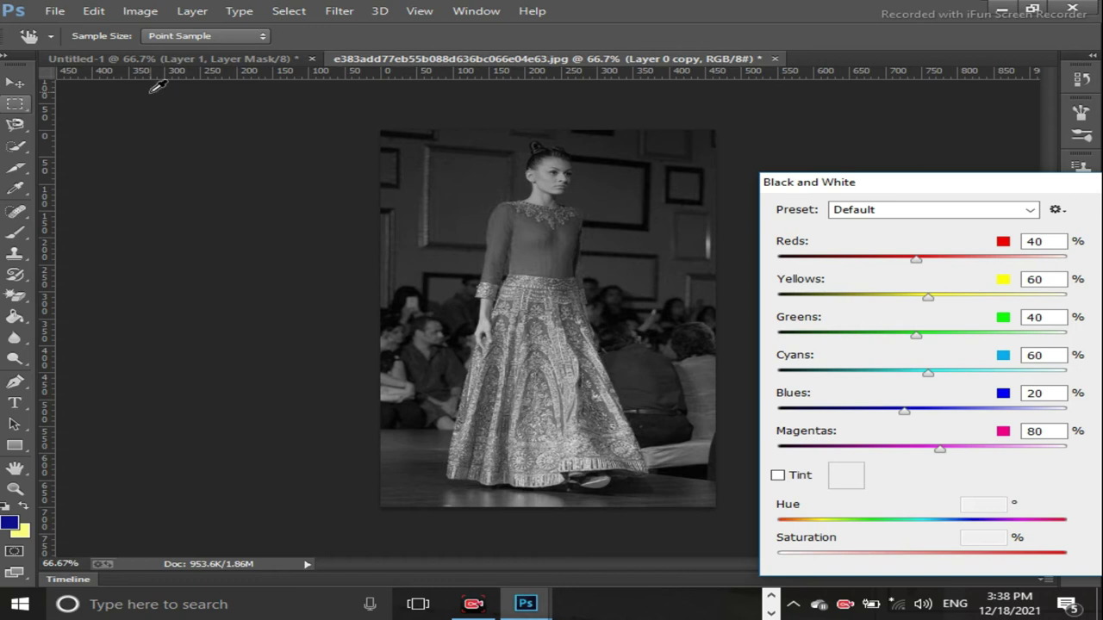
{"action": "left_click", "coordinate": [1081, 79]}
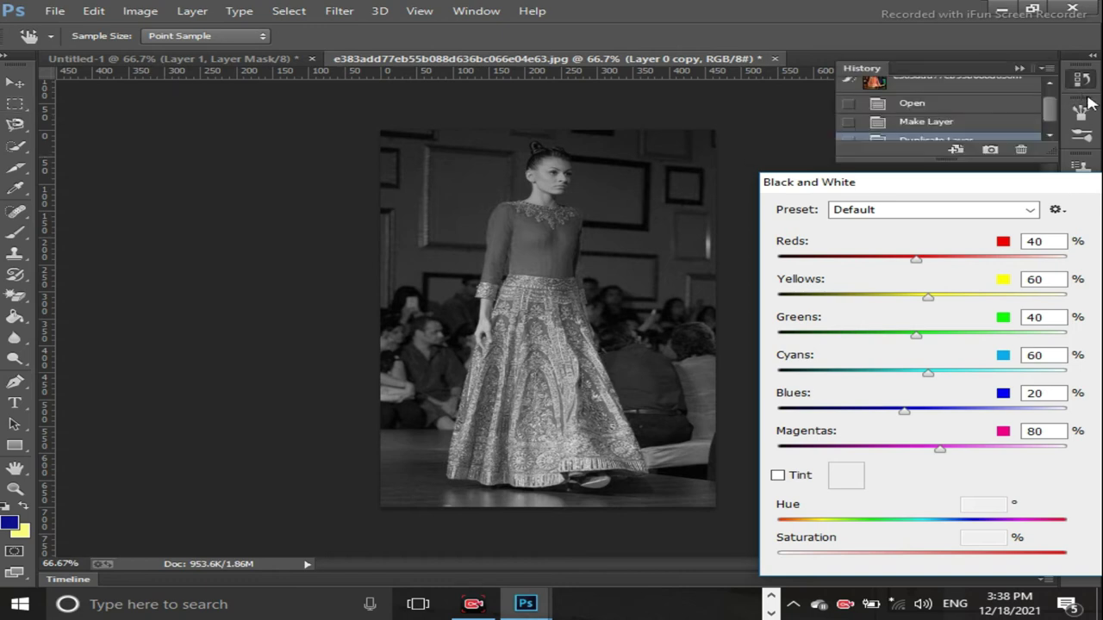
{"action": "left_click_drag", "start_coordinate": [1092, 195], "coordinate": [948, 196]}
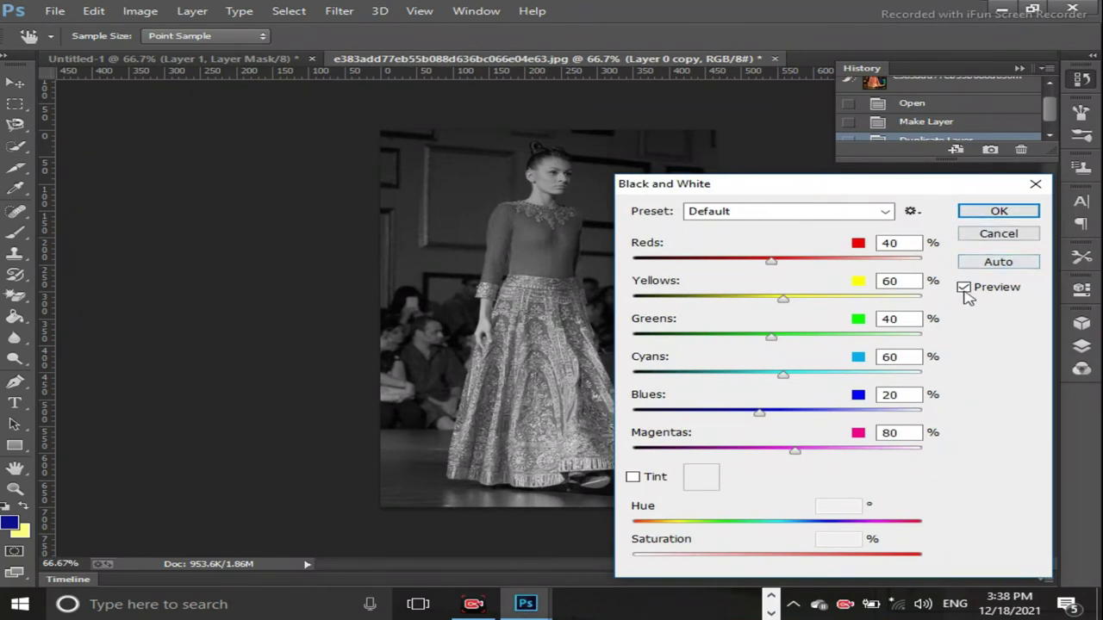
{"action": "left_click", "coordinate": [965, 287]}
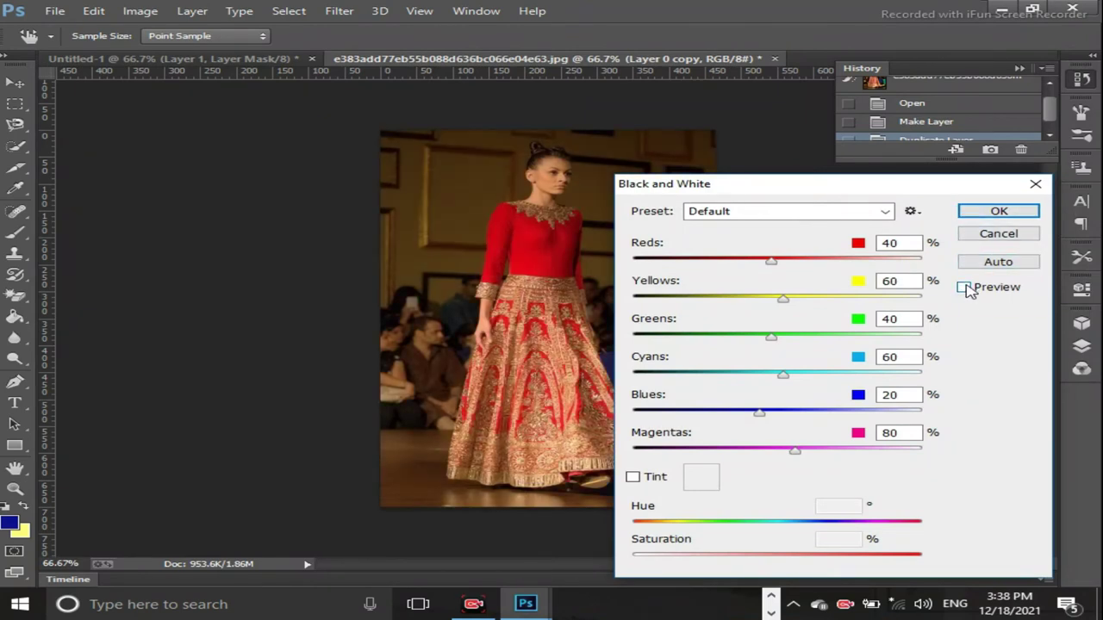
{"action": "left_click", "coordinate": [964, 288]}
{"action": "left_click", "coordinate": [964, 288]}
{"action": "left_click", "coordinate": [1005, 213]}
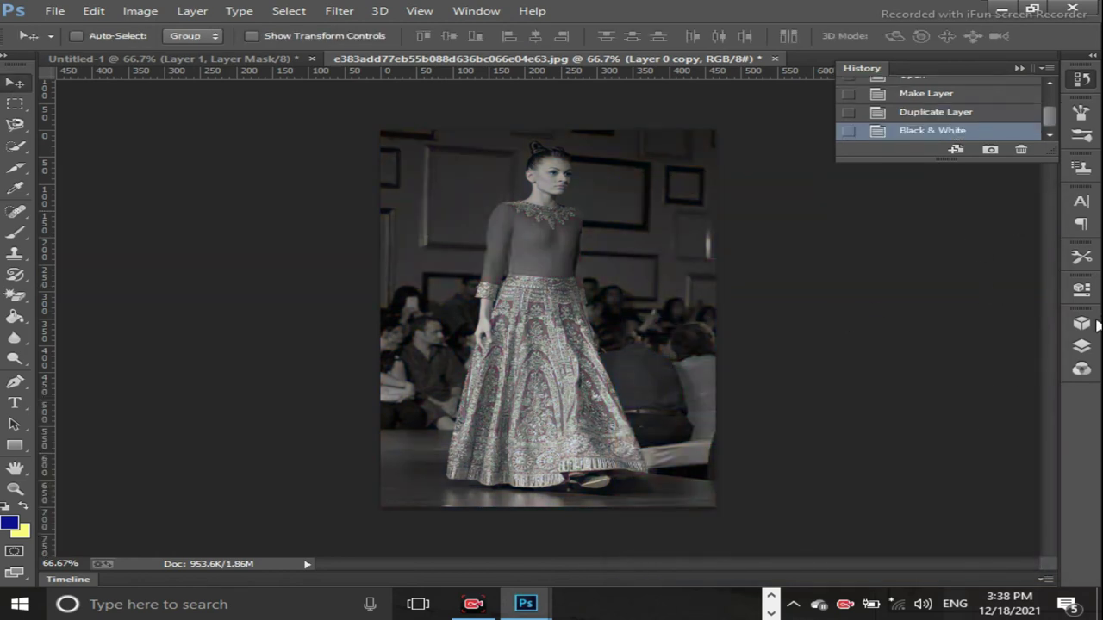
Show the Layers panel, make pale yellow the foreground colour, and ready the Brush tool
{"action": "left_click", "coordinate": [1081, 347]}
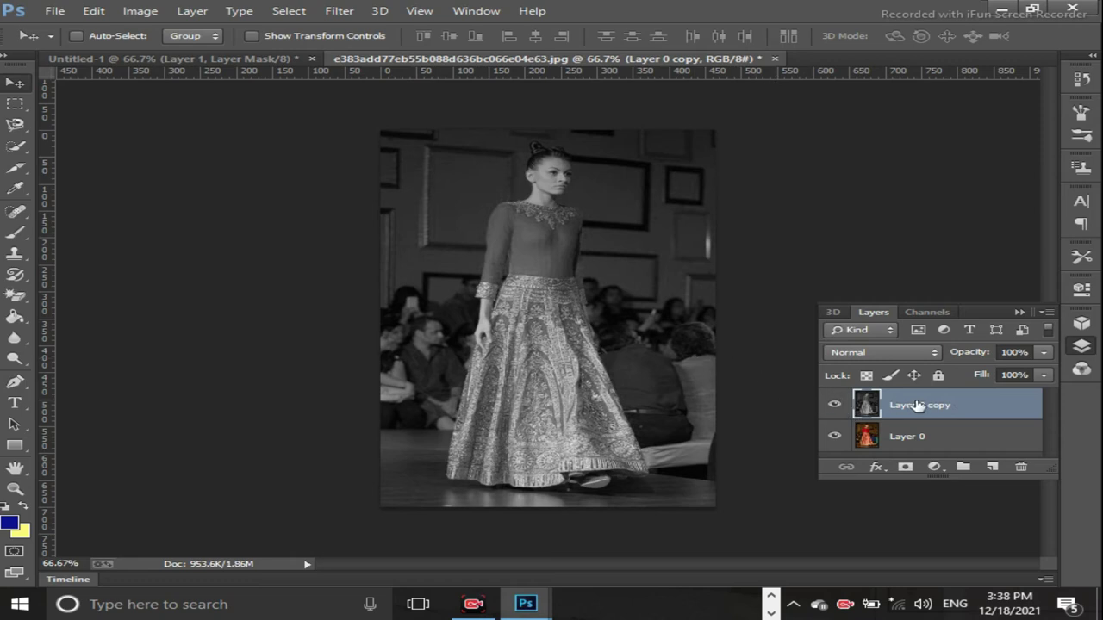
{"action": "left_click", "coordinate": [23, 509]}
{"action": "left_click", "coordinate": [14, 231]}
{"action": "left_click_drag", "start_coordinate": [517, 242], "coordinate": [518, 252]}
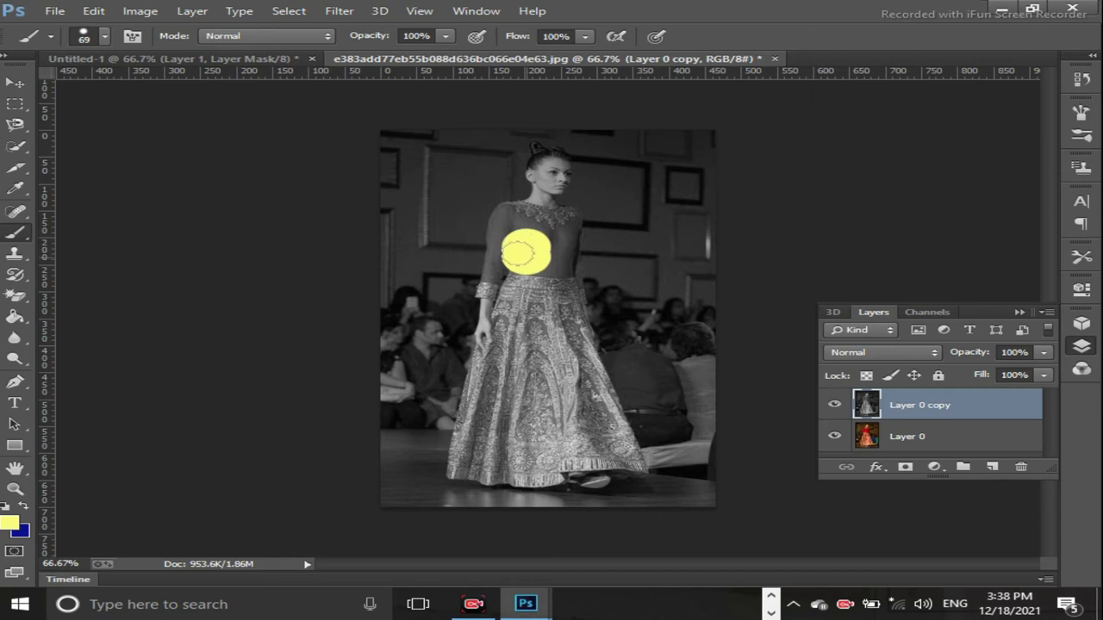
{"action": "key", "text": "ctrl+z"}
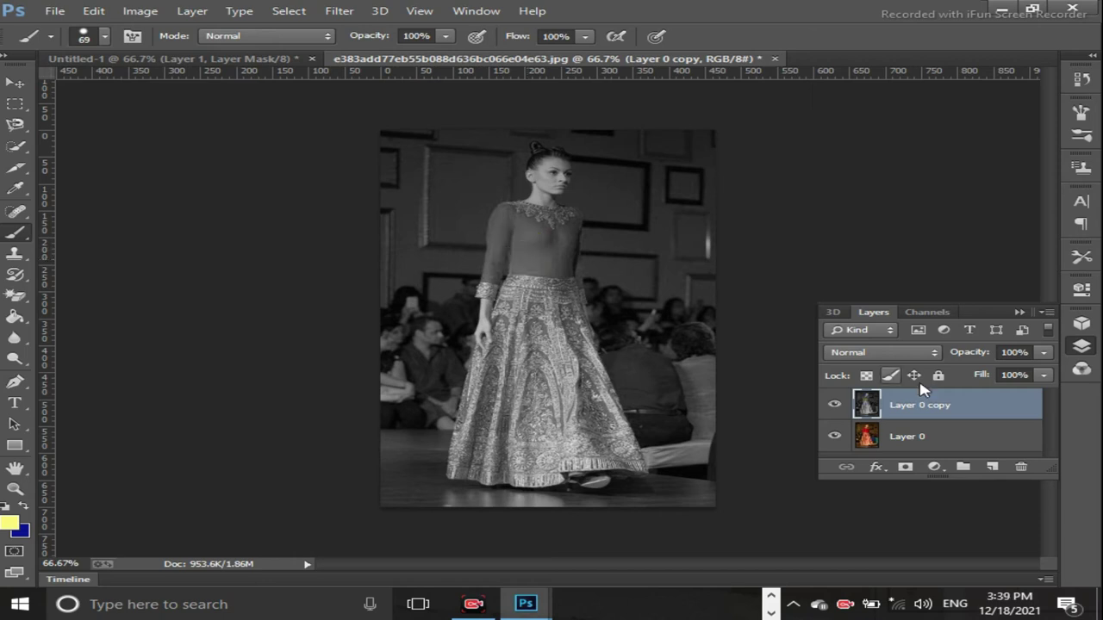
{"action": "left_click", "coordinate": [923, 420], "text": "alt"}
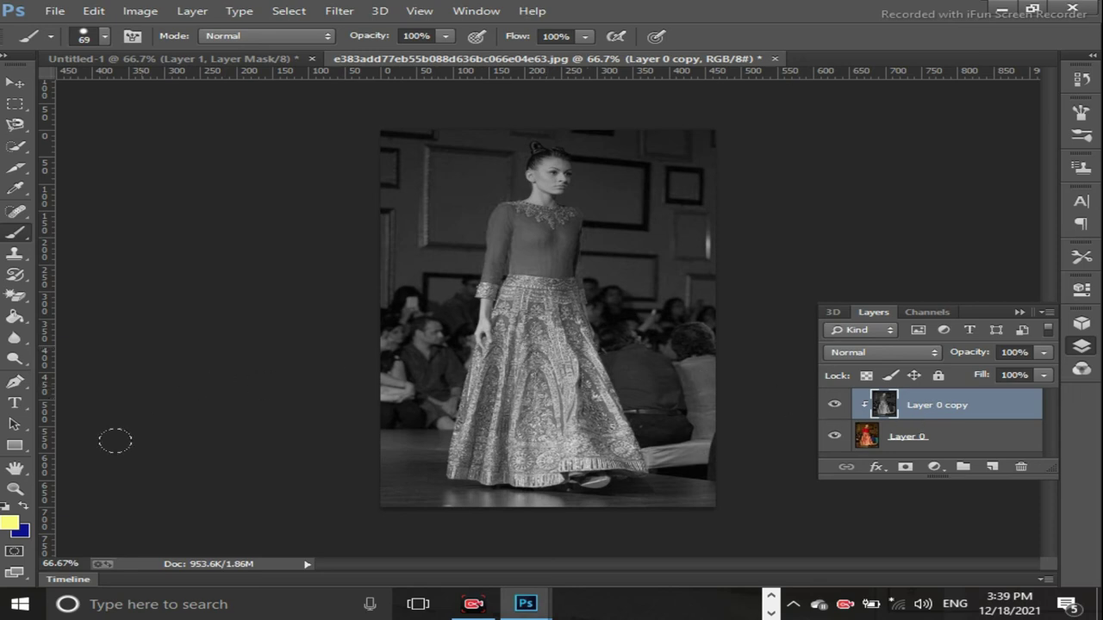
{"action": "left_click", "coordinate": [920, 421], "text": "alt"}
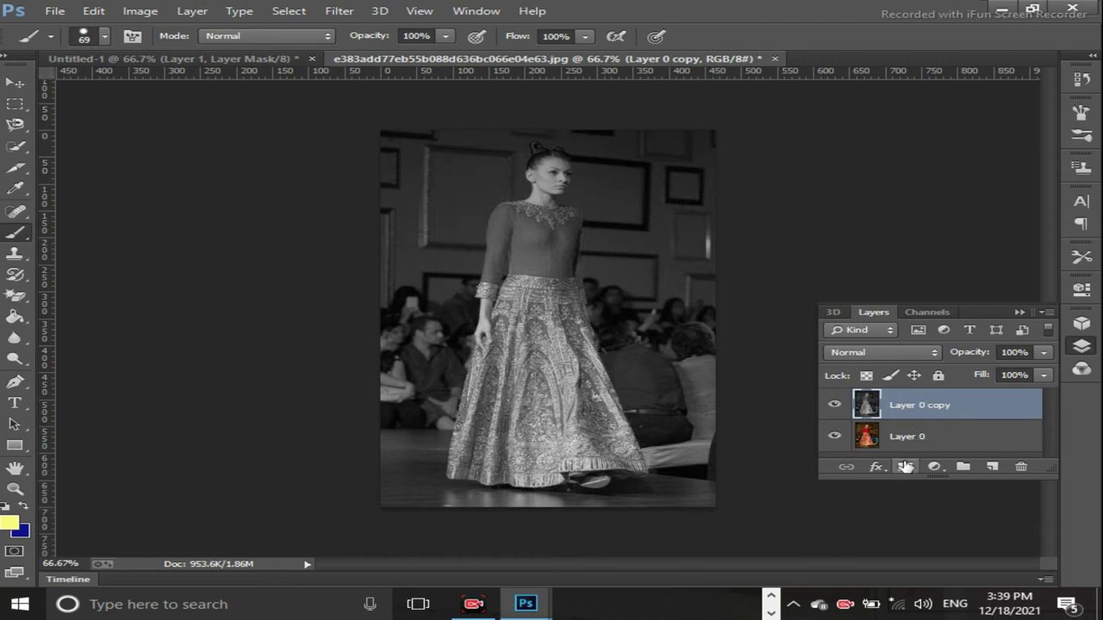
Add a layer mask to Layer 0 copy and paint black at the dress waist
{"action": "left_click", "coordinate": [904, 466]}
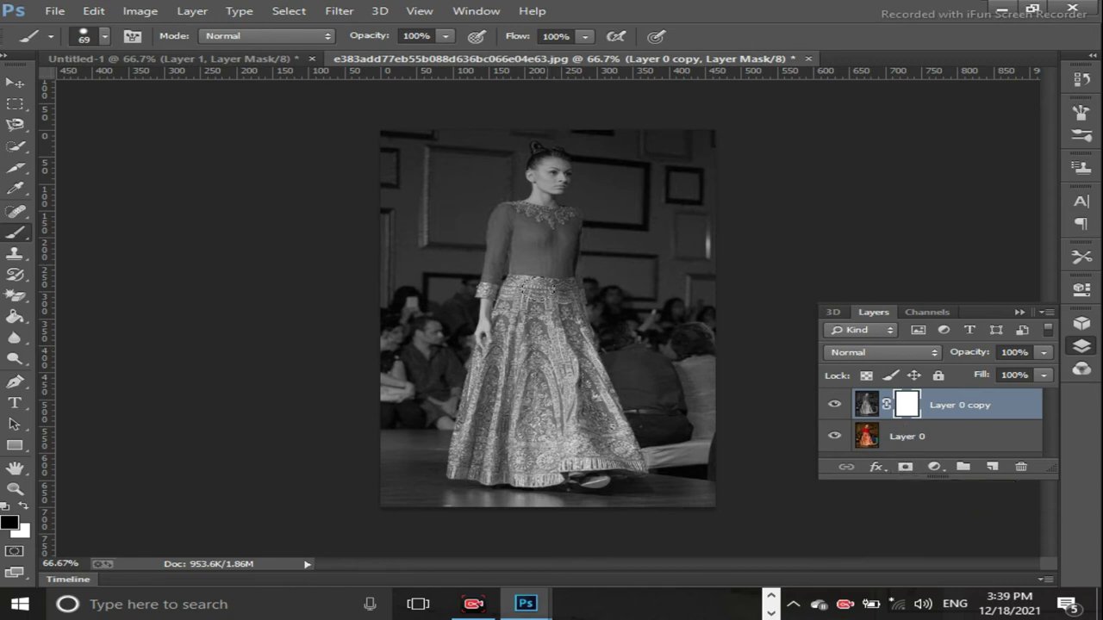
{"action": "left_click", "coordinate": [546, 288]}
{"action": "left_click", "coordinate": [547, 293]}
Close the Clone Source and Properties panels and show the Navigator panel instead
{"action": "left_click", "coordinate": [1080, 168]}
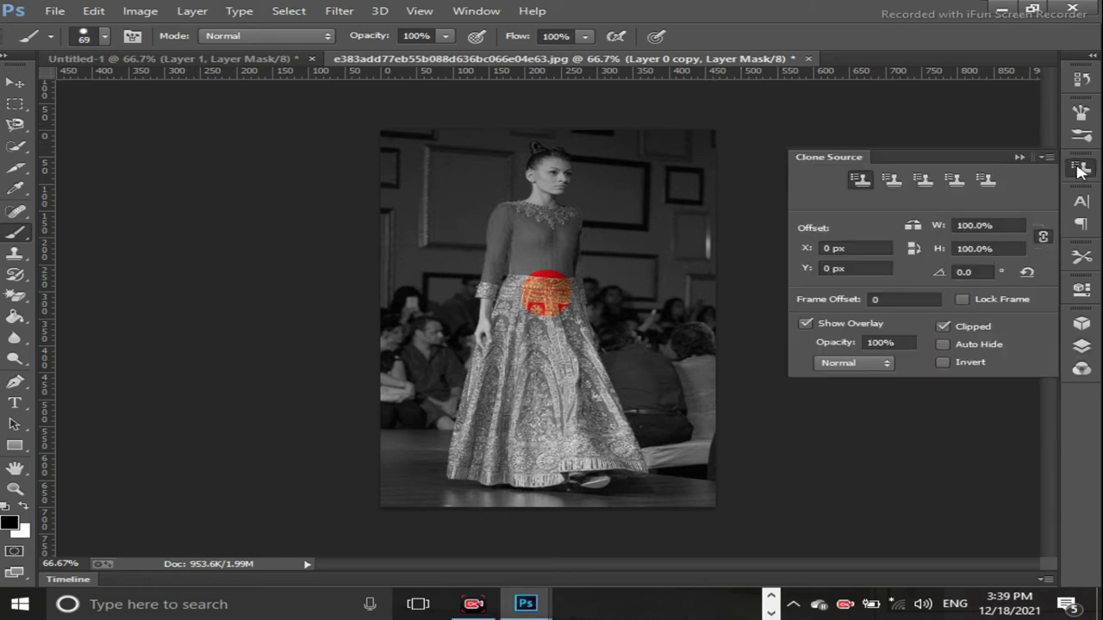
{"action": "left_click", "coordinate": [1046, 158]}
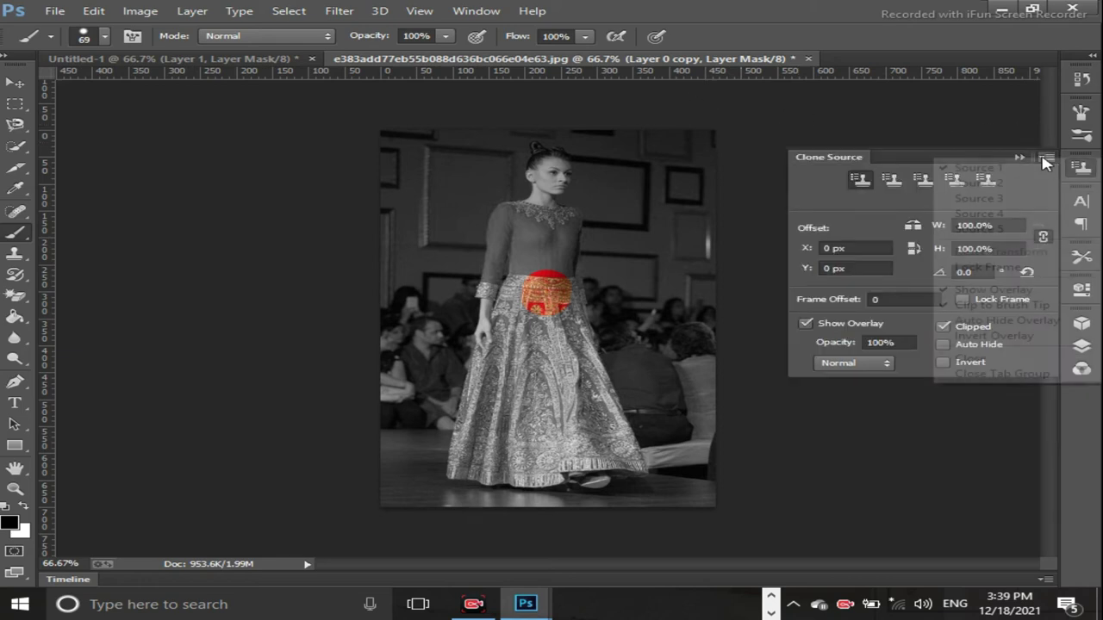
{"action": "left_click", "coordinate": [939, 121]}
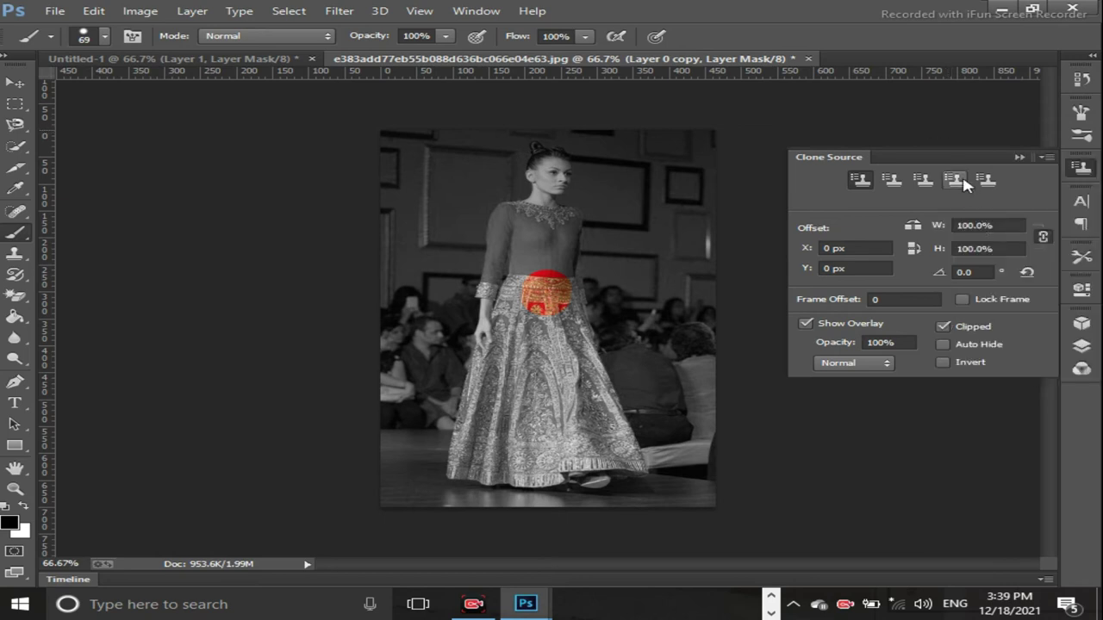
{"action": "left_click", "coordinate": [1083, 324]}
{"action": "left_click", "coordinate": [1083, 291]}
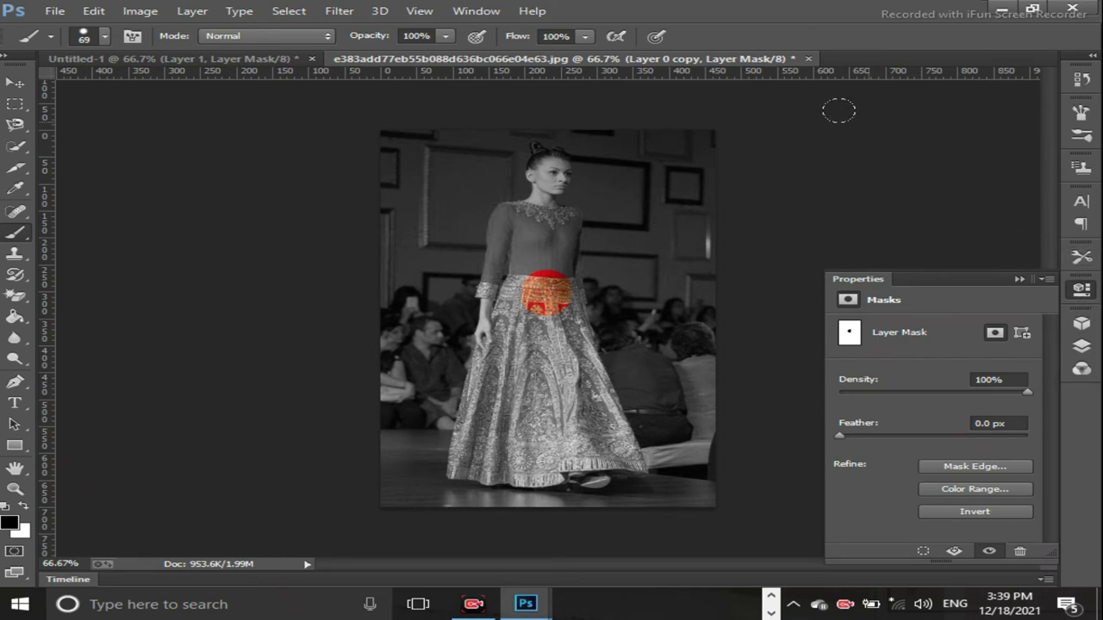
{"action": "left_click", "coordinate": [466, 10]}
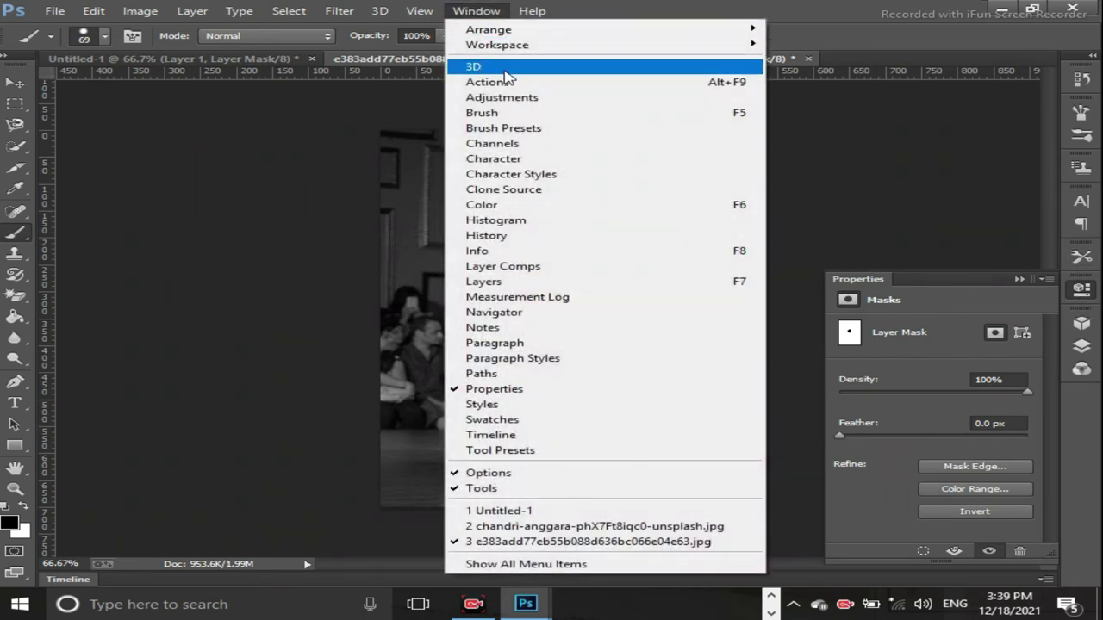
{"action": "left_click", "coordinate": [541, 314]}
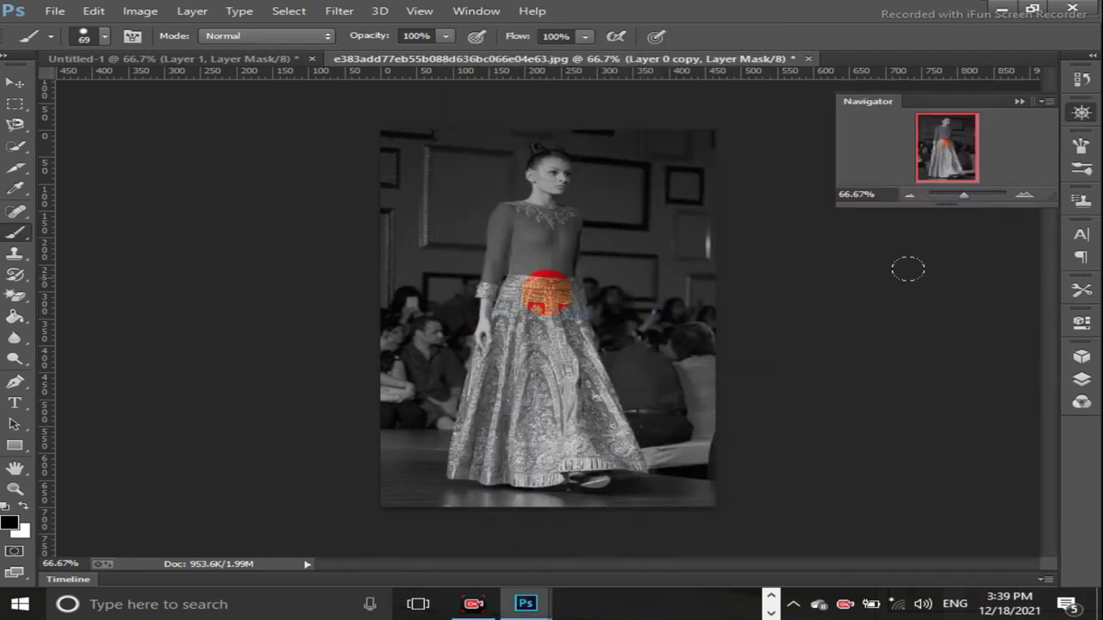
Zoom the Navigator to about 201% on the model's bodice and waist
{"action": "left_click_drag", "start_coordinate": [964, 200], "coordinate": [973, 199]}
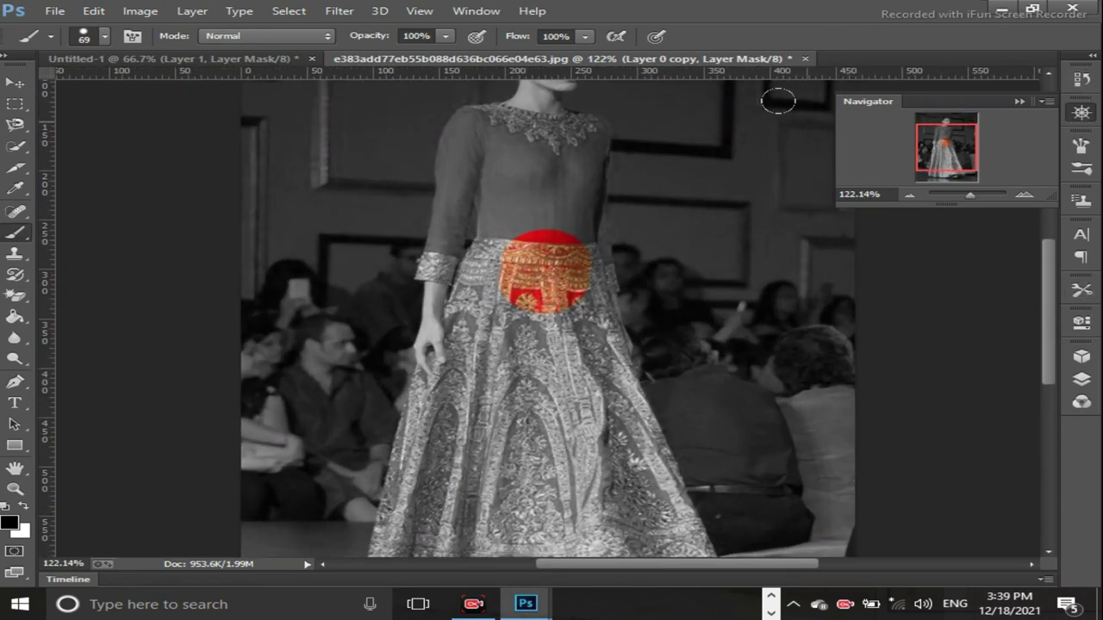
{"action": "left_click", "coordinate": [482, 11]}
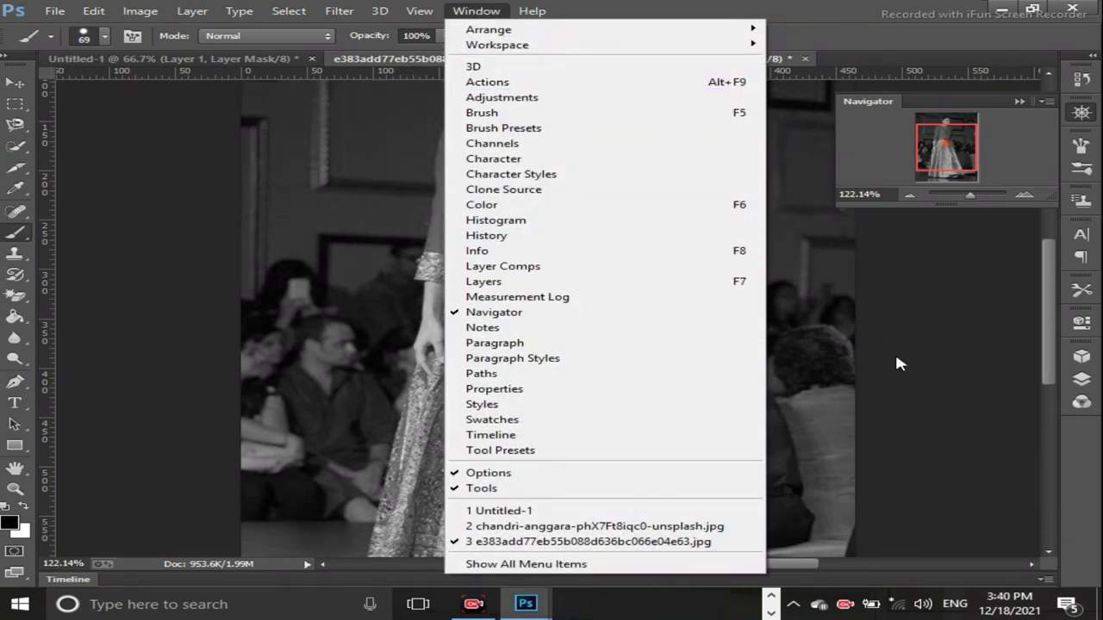
{"action": "left_click", "coordinate": [978, 257]}
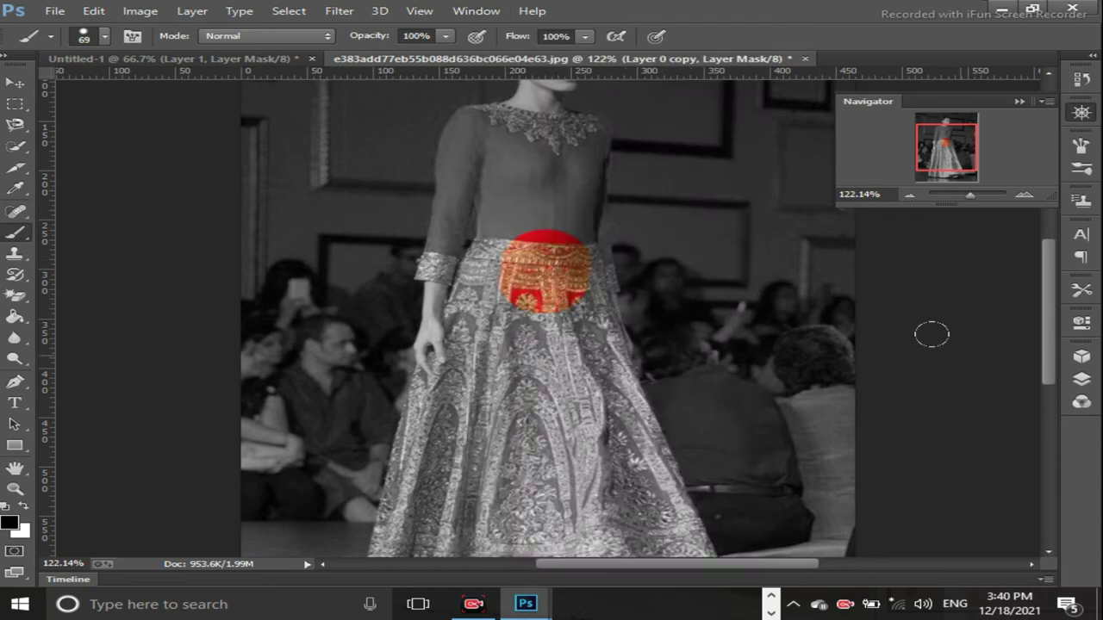
{"action": "left_click_drag", "start_coordinate": [1048, 339], "coordinate": [1047, 308]}
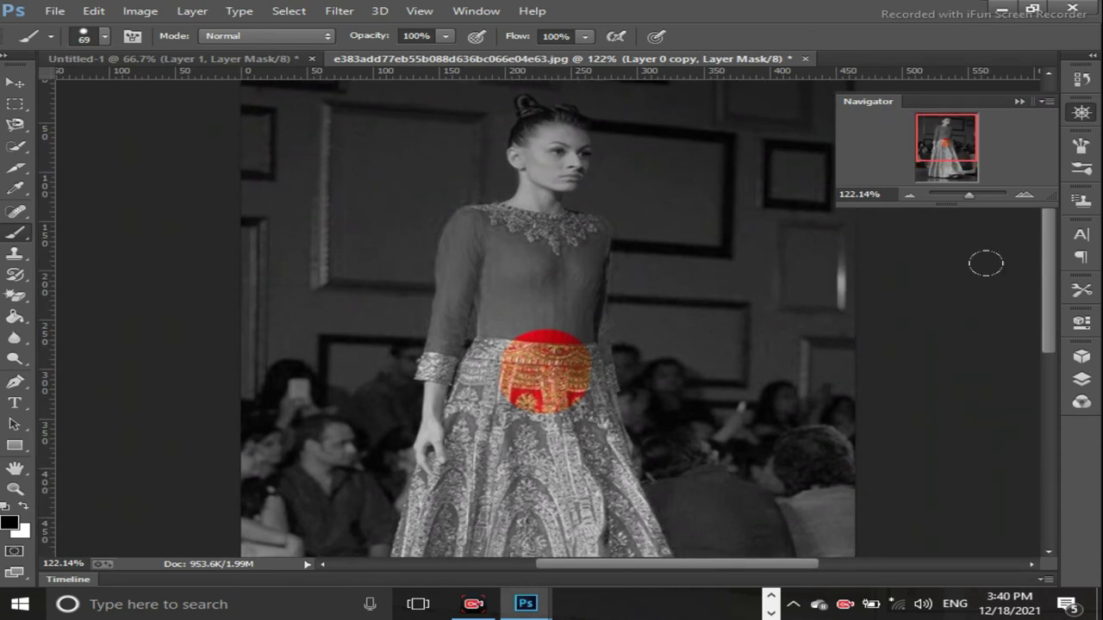
{"action": "left_click_drag", "start_coordinate": [975, 200], "coordinate": [978, 199]}
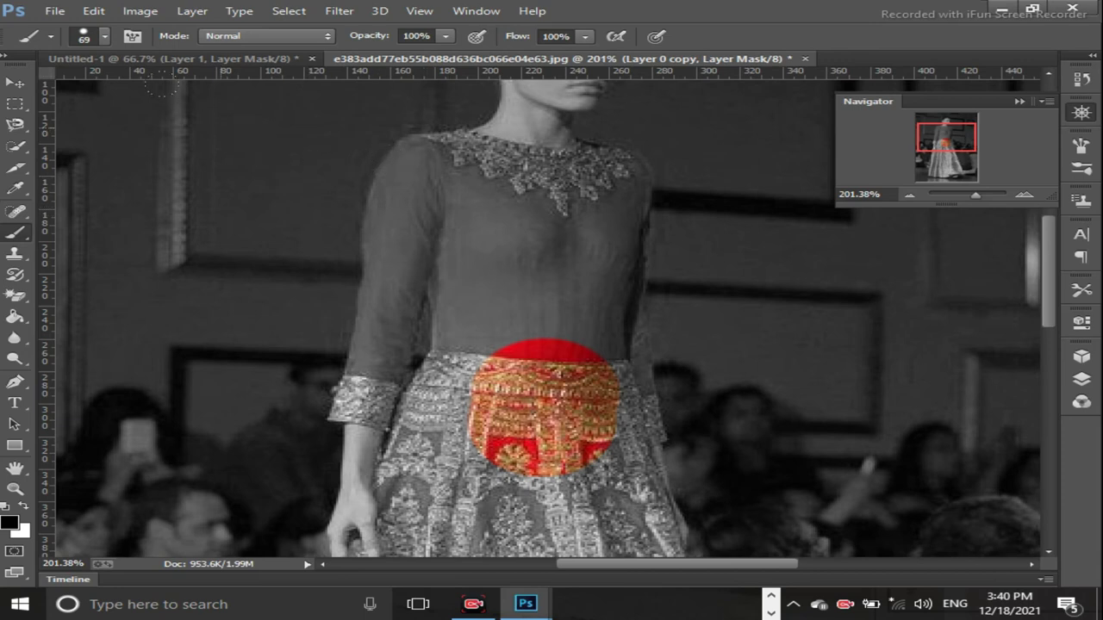
Set the brush to 22 px with 90% hardness
{"action": "left_click", "coordinate": [104, 37]}
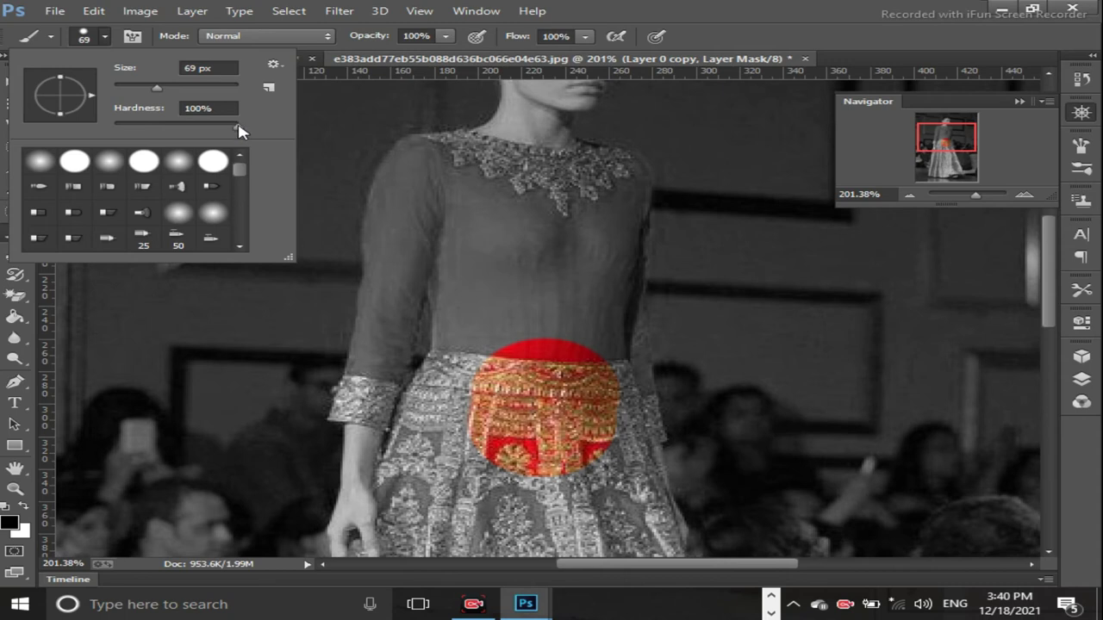
{"action": "left_click_drag", "start_coordinate": [213, 125], "coordinate": [241, 131]}
{"action": "left_click_drag", "start_coordinate": [158, 89], "coordinate": [132, 95]}
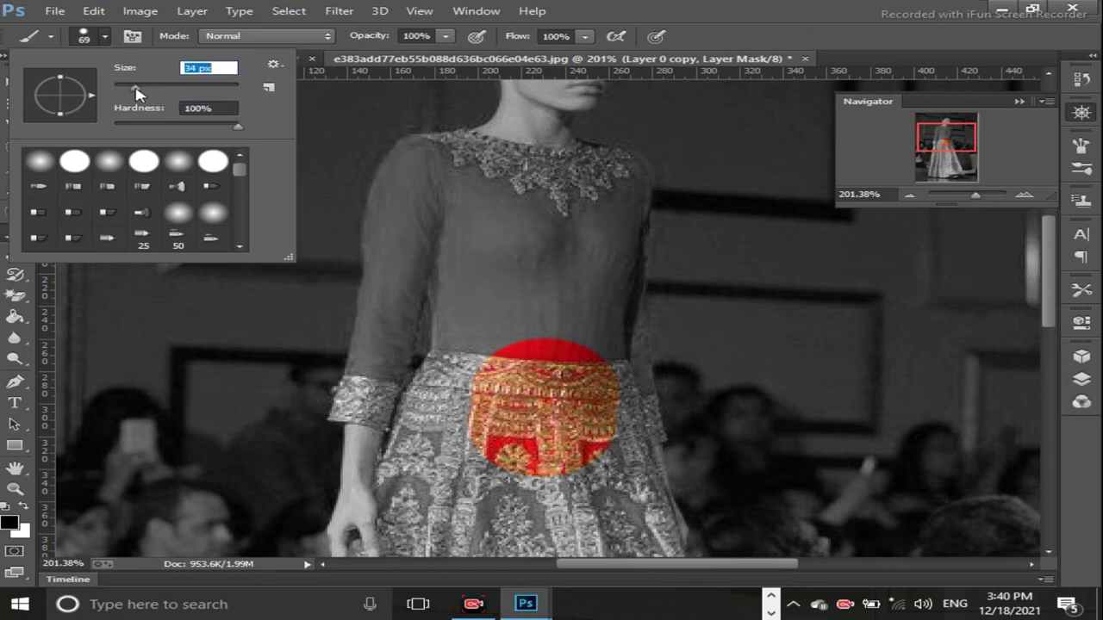
Paint the mask black over the left shoulder, chest, sleeve and belt area to restore colour
{"action": "mouse_move", "coordinate": [416, 146]}
{"action": "left_mouse_down"}
{"action": "mouse_move", "coordinate": [597, 157]}
{"action": "mouse_move", "coordinate": [621, 172]}
{"action": "mouse_move", "coordinate": [630, 206]}
{"action": "mouse_move", "coordinate": [610, 308]}
{"action": "mouse_move", "coordinate": [622, 398]}
{"action": "mouse_move", "coordinate": [630, 379]}
{"action": "mouse_move", "coordinate": [608, 340]}
{"action": "mouse_move", "coordinate": [597, 204]}
{"action": "mouse_move", "coordinate": [577, 246]}
{"action": "mouse_move", "coordinate": [582, 338]}
{"action": "mouse_move", "coordinate": [560, 194]}
{"action": "mouse_move", "coordinate": [415, 155]}
{"action": "mouse_move", "coordinate": [390, 185]}
{"action": "mouse_move", "coordinate": [388, 205]}
{"action": "mouse_move", "coordinate": [401, 216]}
{"action": "mouse_move", "coordinate": [393, 267]}
{"action": "mouse_move", "coordinate": [448, 185]}
{"action": "mouse_move", "coordinate": [533, 231]}
{"action": "left_mouse_up"}
{"action": "mouse_move", "coordinate": [419, 182]}
{"action": "left_mouse_down"}
{"action": "mouse_move", "coordinate": [536, 216]}
{"action": "mouse_move", "coordinate": [408, 254]}
{"action": "mouse_move", "coordinate": [505, 244]}
{"action": "mouse_move", "coordinate": [544, 278]}
{"action": "mouse_move", "coordinate": [525, 317]}
{"action": "mouse_move", "coordinate": [483, 328]}
{"action": "mouse_move", "coordinate": [505, 337]}
{"action": "mouse_move", "coordinate": [457, 296]}
{"action": "mouse_move", "coordinate": [443, 221]}
{"action": "left_mouse_up"}
{"action": "mouse_move", "coordinate": [387, 178]}
{"action": "left_mouse_down"}
{"action": "mouse_move", "coordinate": [371, 222]}
{"action": "mouse_move", "coordinate": [370, 301]}
{"action": "mouse_move", "coordinate": [330, 398]}
{"action": "mouse_move", "coordinate": [392, 358]}
{"action": "mouse_move", "coordinate": [406, 308]}
{"action": "mouse_move", "coordinate": [439, 319]}
{"action": "mouse_move", "coordinate": [412, 379]}
{"action": "mouse_move", "coordinate": [383, 405]}
{"action": "mouse_move", "coordinate": [395, 407]}
{"action": "mouse_move", "coordinate": [371, 411]}
{"action": "mouse_move", "coordinate": [451, 414]}
{"action": "left_mouse_up"}
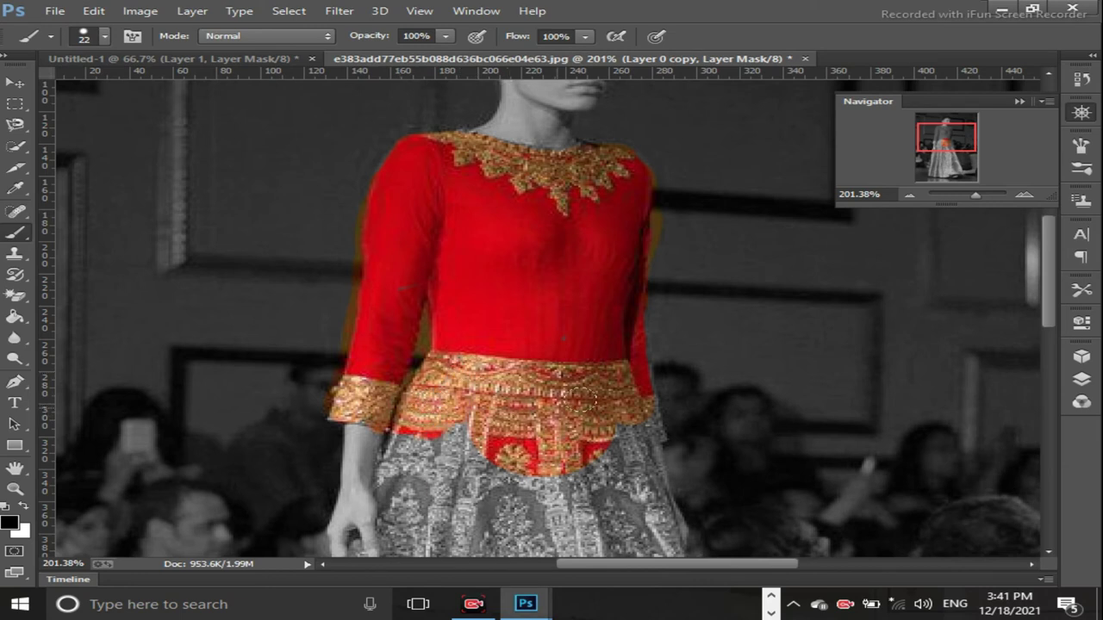
{"action": "mouse_move", "coordinate": [630, 409]}
{"action": "left_mouse_down"}
{"action": "mouse_move", "coordinate": [645, 419]}
{"action": "mouse_move", "coordinate": [620, 435]}
{"action": "mouse_move", "coordinate": [628, 455]}
{"action": "left_mouse_up"}
{"action": "left_click_drag", "start_coordinate": [1049, 295], "coordinate": [1055, 360]}
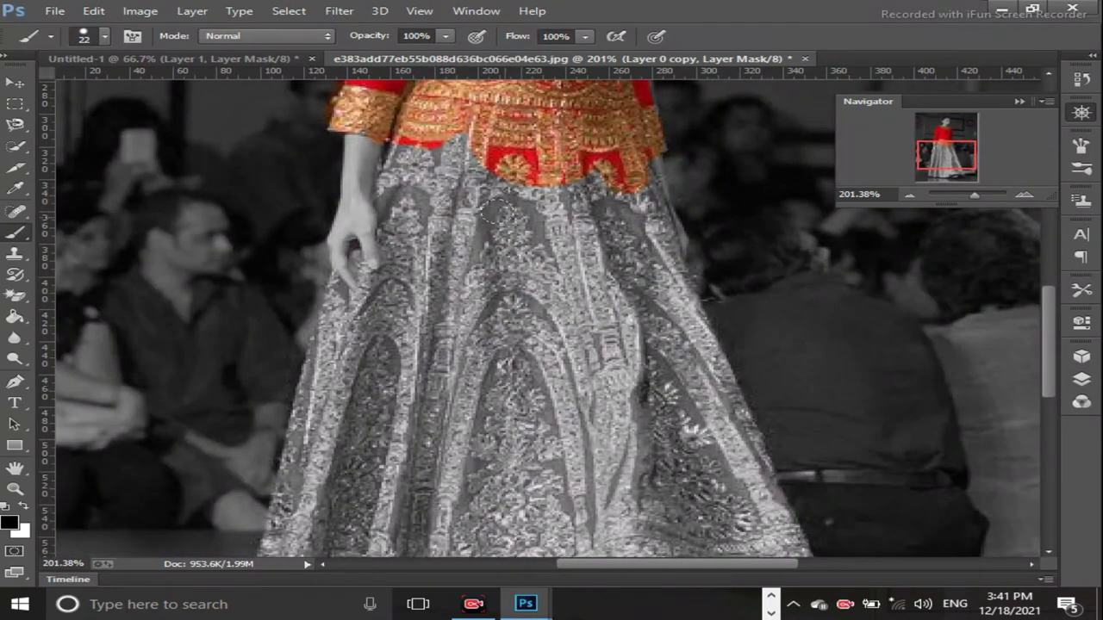
{"action": "mouse_move", "coordinate": [410, 138]}
{"action": "left_mouse_down"}
{"action": "mouse_move", "coordinate": [398, 193]}
{"action": "mouse_move", "coordinate": [420, 214]}
{"action": "mouse_move", "coordinate": [436, 159]}
{"action": "mouse_move", "coordinate": [459, 200]}
{"action": "mouse_move", "coordinate": [504, 205]}
{"action": "mouse_move", "coordinate": [456, 172]}
{"action": "mouse_move", "coordinate": [566, 194]}
{"action": "left_mouse_up"}
{"action": "mouse_move", "coordinate": [628, 169]}
{"action": "left_mouse_down"}
{"action": "mouse_move", "coordinate": [661, 234]}
{"action": "mouse_move", "coordinate": [583, 215]}
{"action": "mouse_move", "coordinate": [535, 233]}
{"action": "mouse_move", "coordinate": [512, 220]}
{"action": "mouse_move", "coordinate": [423, 254]}
{"action": "mouse_move", "coordinate": [405, 231]}
{"action": "mouse_move", "coordinate": [398, 245]}
{"action": "left_mouse_up"}
Restore colour across the remaining grey skirt patches down to its lower band
{"action": "mouse_move", "coordinate": [405, 282]}
{"action": "left_mouse_down"}
{"action": "mouse_move", "coordinate": [343, 297]}
{"action": "mouse_move", "coordinate": [276, 529]}
{"action": "mouse_move", "coordinate": [274, 517]}
{"action": "left_mouse_up"}
{"action": "mouse_move", "coordinate": [378, 450]}
{"action": "left_mouse_down"}
{"action": "mouse_move", "coordinate": [393, 358]}
{"action": "mouse_move", "coordinate": [461, 289]}
{"action": "mouse_move", "coordinate": [451, 327]}
{"action": "left_mouse_up"}
{"action": "mouse_move", "coordinate": [465, 288]}
{"action": "left_mouse_down"}
{"action": "mouse_move", "coordinate": [504, 245]}
{"action": "mouse_move", "coordinate": [617, 260]}
{"action": "mouse_move", "coordinate": [681, 303]}
{"action": "mouse_move", "coordinate": [776, 498]}
{"action": "mouse_move", "coordinate": [771, 513]}
{"action": "mouse_move", "coordinate": [732, 487]}
{"action": "mouse_move", "coordinate": [622, 288]}
{"action": "mouse_move", "coordinate": [487, 315]}
{"action": "mouse_move", "coordinate": [531, 288]}
{"action": "mouse_move", "coordinate": [433, 374]}
{"action": "mouse_move", "coordinate": [449, 364]}
{"action": "mouse_move", "coordinate": [366, 489]}
{"action": "left_mouse_up"}
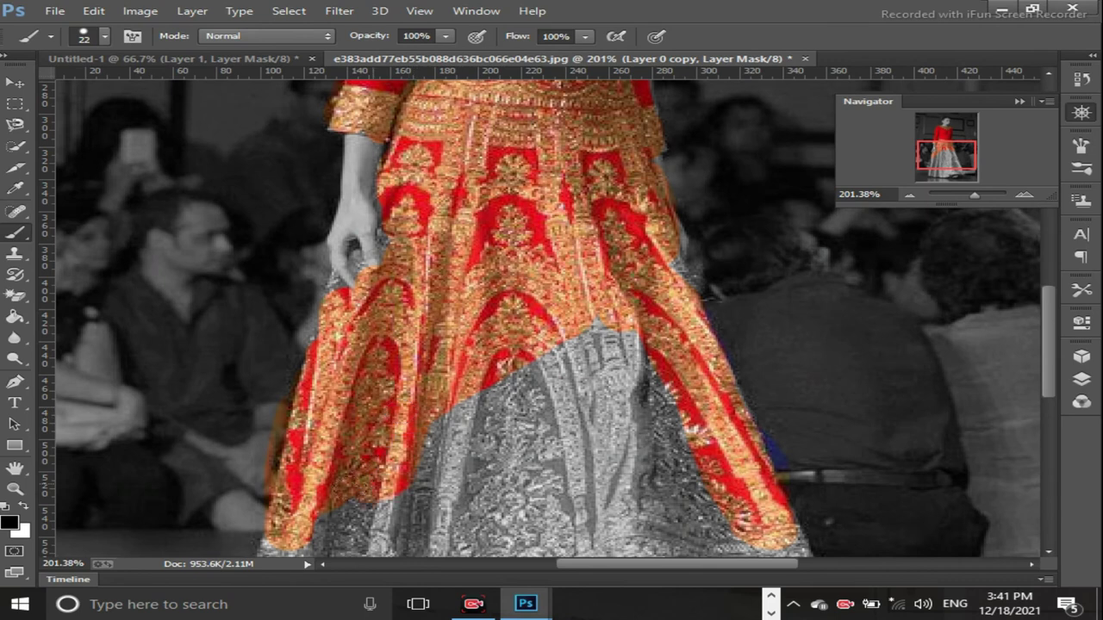
{"action": "mouse_move", "coordinate": [349, 541]}
{"action": "left_mouse_down"}
{"action": "mouse_move", "coordinate": [435, 531]}
{"action": "mouse_move", "coordinate": [680, 534]}
{"action": "mouse_move", "coordinate": [771, 548]}
{"action": "mouse_move", "coordinate": [791, 539]}
{"action": "mouse_move", "coordinate": [760, 520]}
{"action": "left_mouse_up"}
{"action": "mouse_move", "coordinate": [644, 390]}
{"action": "left_mouse_down"}
{"action": "mouse_move", "coordinate": [594, 332]}
{"action": "mouse_move", "coordinate": [472, 405]}
{"action": "mouse_move", "coordinate": [591, 404]}
{"action": "mouse_move", "coordinate": [636, 448]}
{"action": "left_mouse_up"}
{"action": "mouse_move", "coordinate": [672, 509]}
{"action": "left_mouse_down"}
{"action": "mouse_move", "coordinate": [644, 509]}
{"action": "mouse_move", "coordinate": [607, 470]}
{"action": "mouse_move", "coordinate": [534, 426]}
{"action": "mouse_move", "coordinate": [465, 460]}
{"action": "left_mouse_up"}
{"action": "mouse_move", "coordinate": [379, 509]}
{"action": "left_mouse_down"}
{"action": "mouse_move", "coordinate": [551, 461]}
{"action": "mouse_move", "coordinate": [565, 504]}
{"action": "left_mouse_up"}
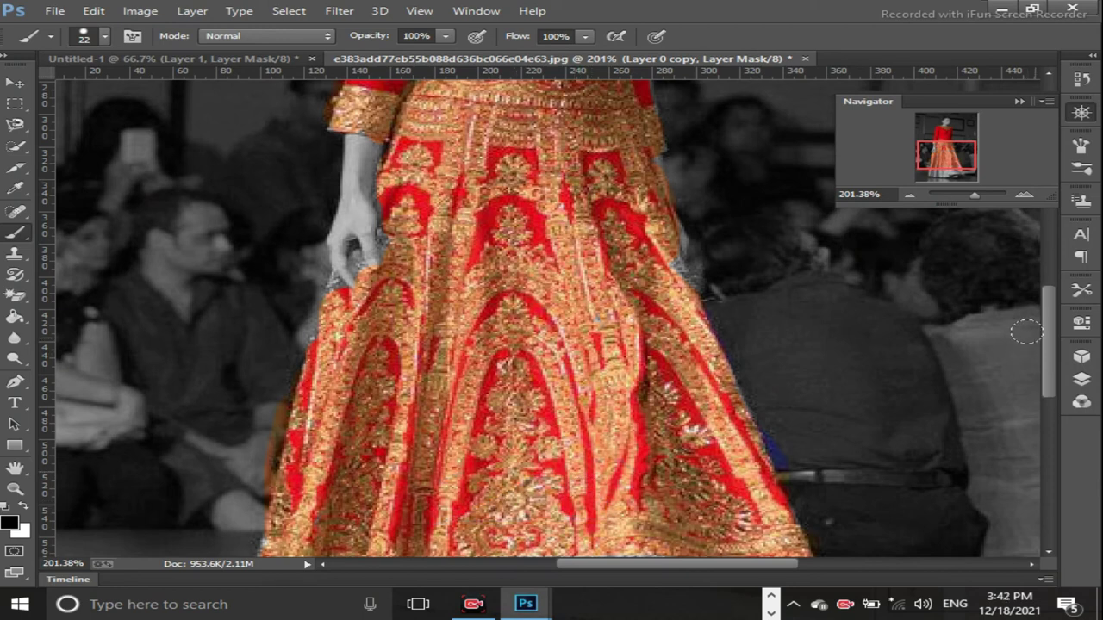
{"action": "left_click_drag", "start_coordinate": [974, 195], "coordinate": [967, 197]}
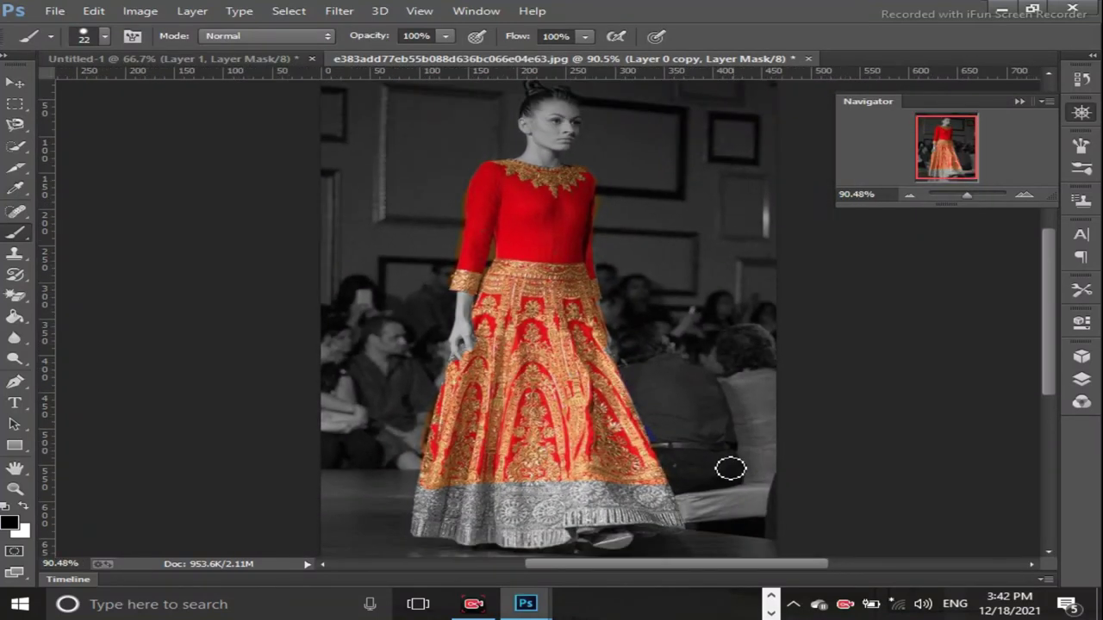
Paint black along the skirt's lower-right hem to fill the last grey patches
{"action": "mouse_move", "coordinate": [664, 493]}
{"action": "left_mouse_down"}
{"action": "mouse_move", "coordinate": [636, 519]}
{"action": "mouse_move", "coordinate": [526, 543]}
{"action": "mouse_move", "coordinate": [444, 539]}
{"action": "mouse_move", "coordinate": [415, 522]}
{"action": "mouse_move", "coordinate": [432, 487]}
{"action": "mouse_move", "coordinate": [444, 527]}
{"action": "mouse_move", "coordinate": [459, 496]}
{"action": "mouse_move", "coordinate": [488, 497]}
{"action": "mouse_move", "coordinate": [481, 522]}
{"action": "mouse_move", "coordinate": [509, 474]}
{"action": "mouse_move", "coordinate": [482, 534]}
{"action": "mouse_move", "coordinate": [539, 533]}
{"action": "mouse_move", "coordinate": [498, 502]}
{"action": "mouse_move", "coordinate": [508, 498]}
{"action": "mouse_move", "coordinate": [574, 530]}
{"action": "mouse_move", "coordinate": [576, 495]}
{"action": "mouse_move", "coordinate": [602, 505]}
{"action": "mouse_move", "coordinate": [618, 493]}
{"action": "mouse_move", "coordinate": [651, 498]}
{"action": "left_mouse_up"}
{"action": "left_click_drag", "start_coordinate": [635, 508], "coordinate": [599, 487]}
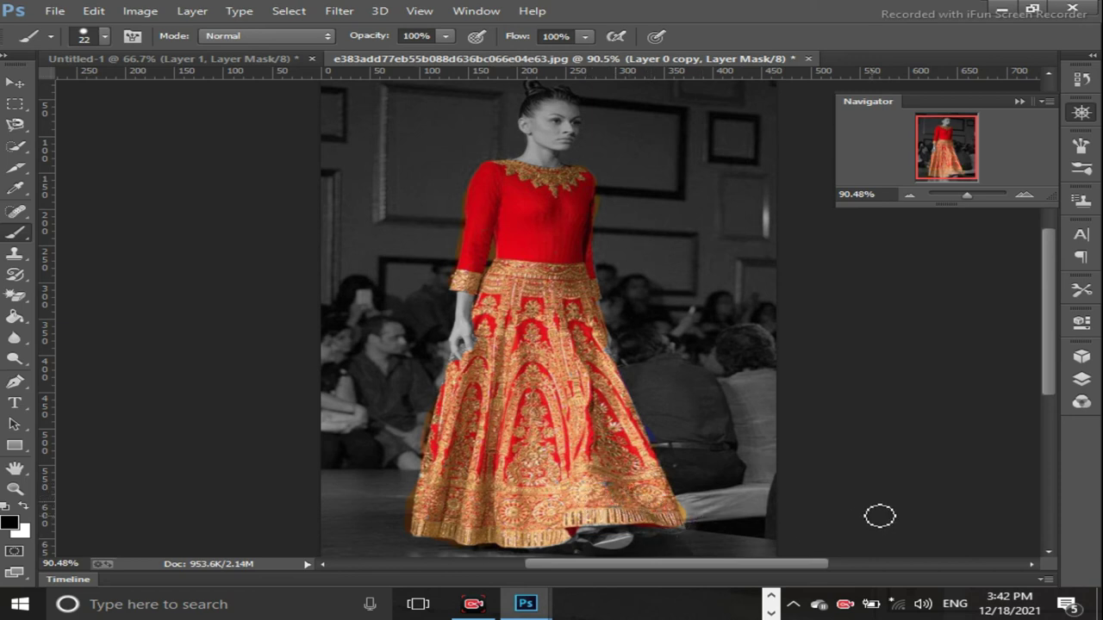
{"action": "left_click", "coordinate": [1082, 379]}
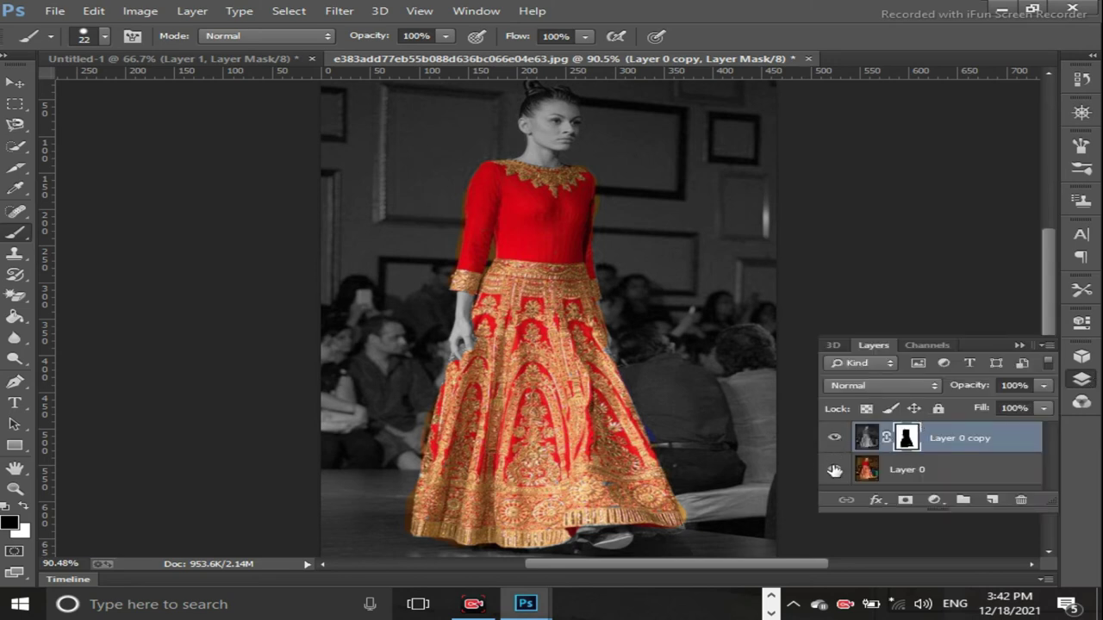
Hide Layer 0, brush out stray mask specks near the hem, then show Layer 0 again
{"action": "left_click", "coordinate": [833, 469]}
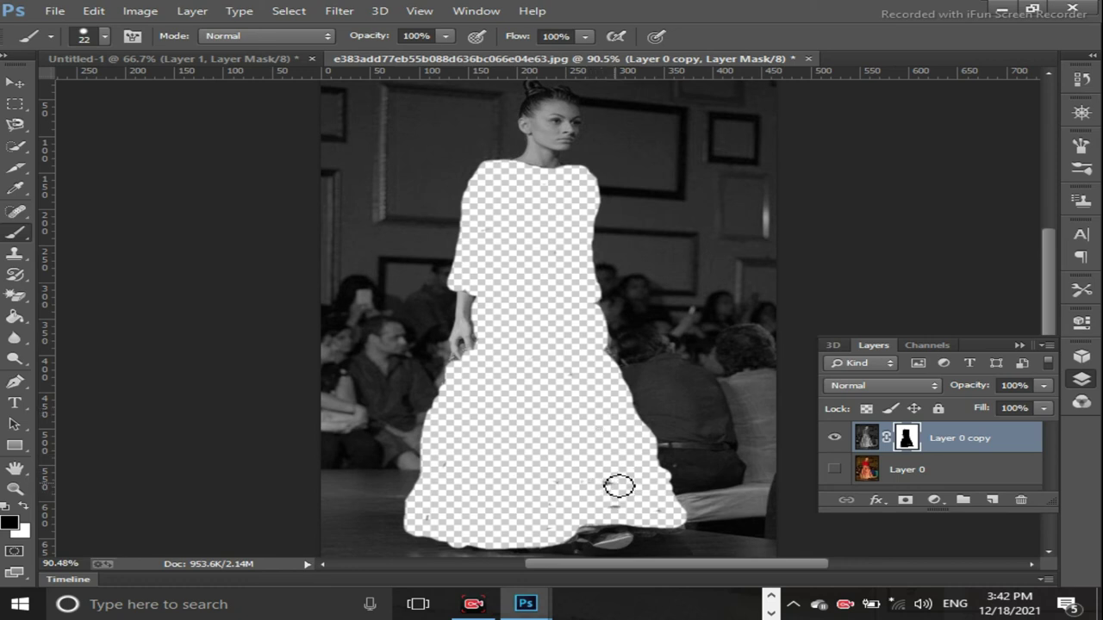
{"action": "left_click_drag", "start_coordinate": [612, 487], "coordinate": [656, 514]}
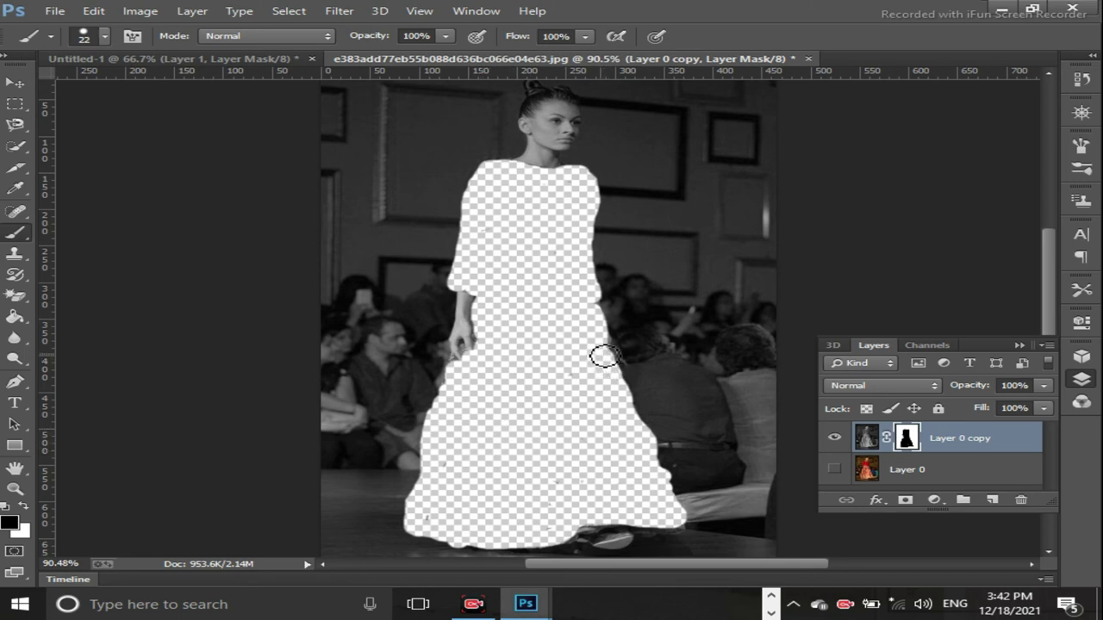
{"action": "left_click", "coordinate": [834, 469]}
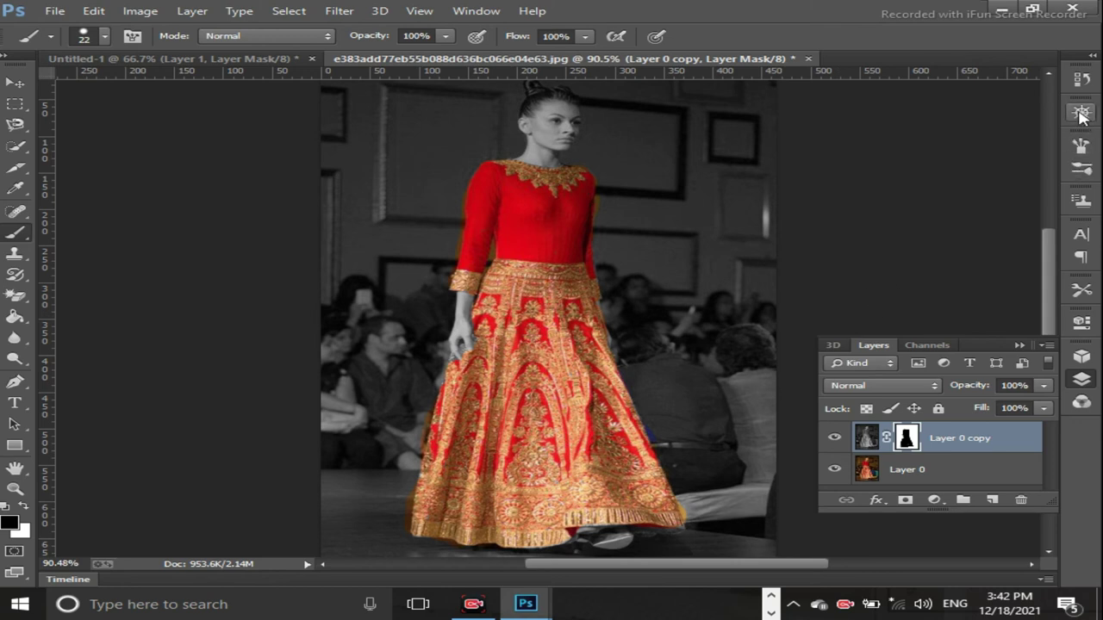
{"action": "left_click", "coordinate": [1082, 113]}
Zoom in and refine the mask along the left sleeve and cuff edges
{"action": "left_click_drag", "start_coordinate": [967, 196], "coordinate": [978, 197]}
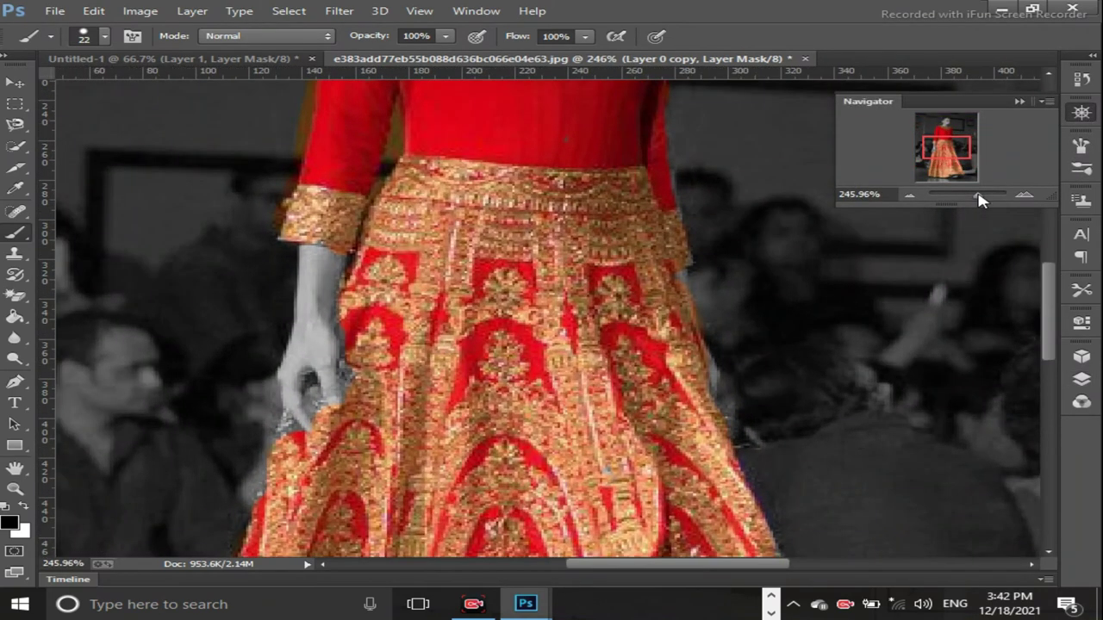
{"action": "left_click_drag", "start_coordinate": [1046, 294], "coordinate": [1045, 234]}
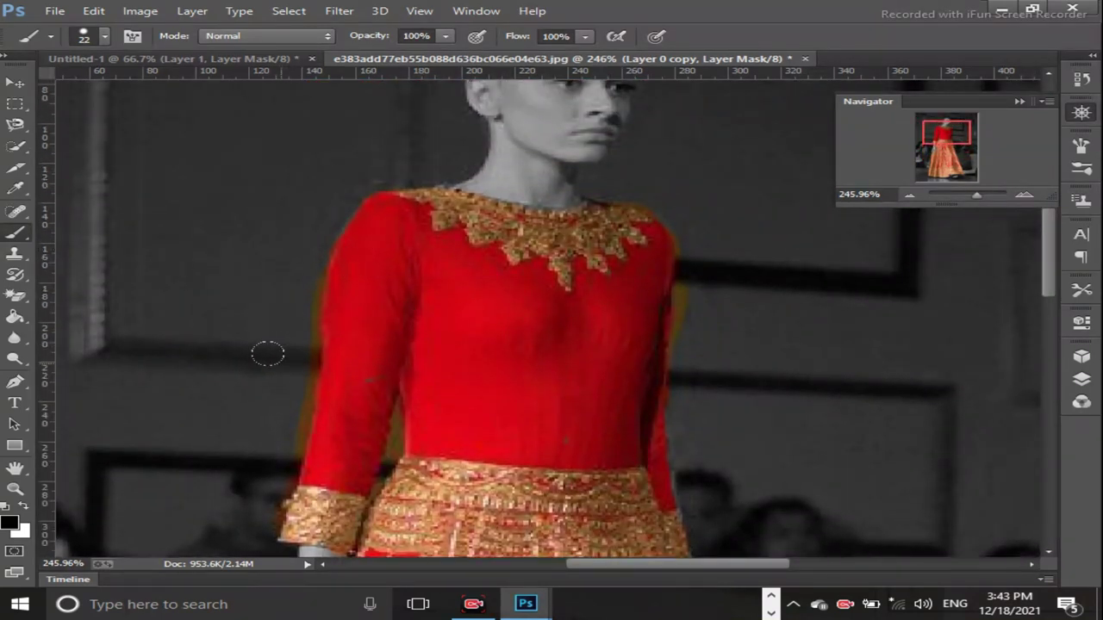
{"action": "left_click", "coordinate": [22, 506]}
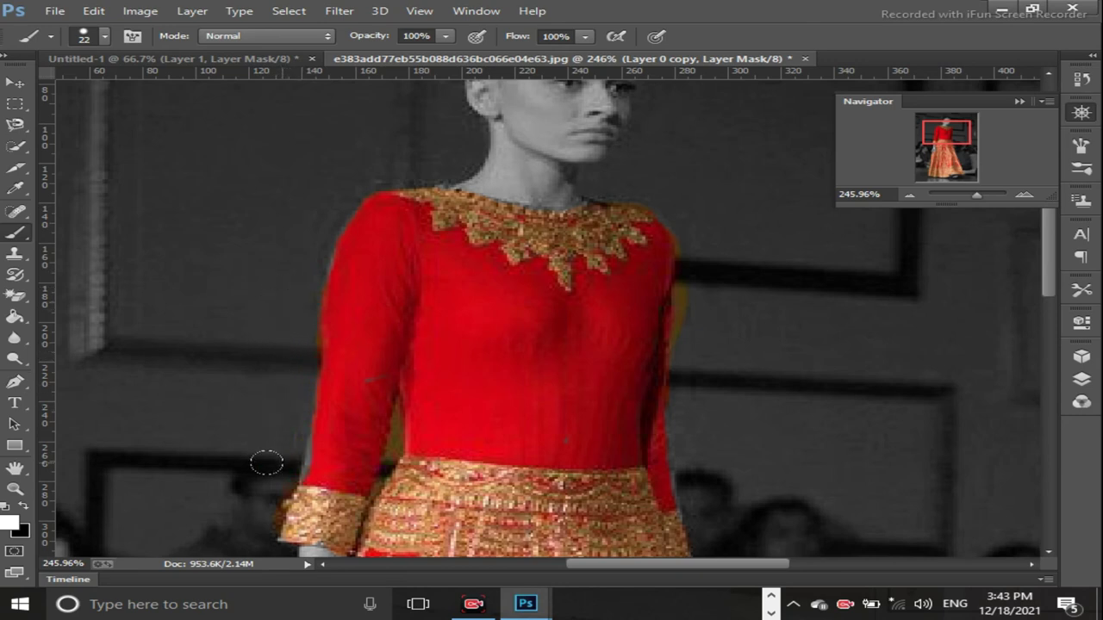
{"action": "left_click_drag", "start_coordinate": [272, 483], "coordinate": [257, 521]}
{"action": "key", "text": "x"}
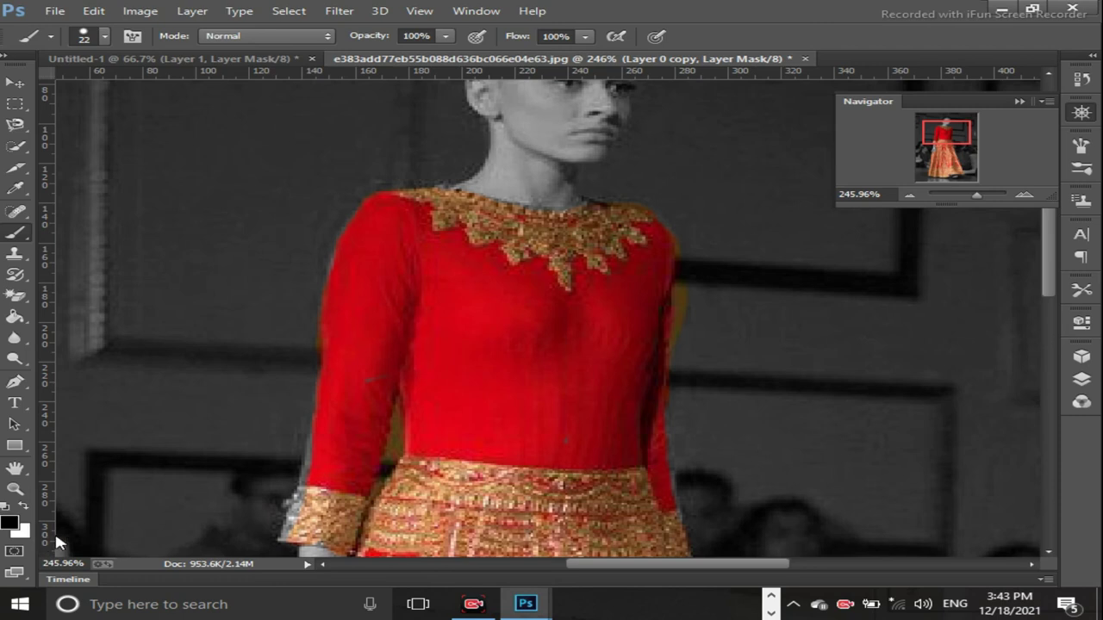
{"action": "mouse_move", "coordinate": [327, 430]}
{"action": "left_mouse_down"}
{"action": "mouse_move", "coordinate": [302, 514]}
{"action": "mouse_move", "coordinate": [275, 529]}
{"action": "mouse_move", "coordinate": [287, 511]}
{"action": "left_mouse_up"}
Mask out the orange spill beside the dress's right edge, then zoom out to the whole image
{"action": "key", "text": "x"}
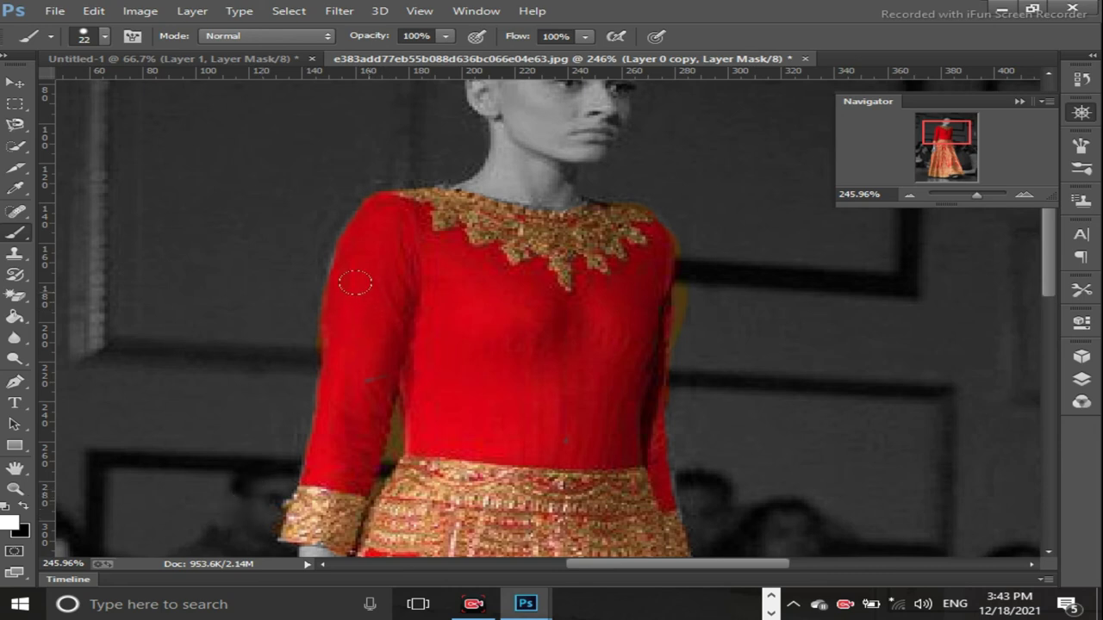
{"action": "key", "text": "x"}
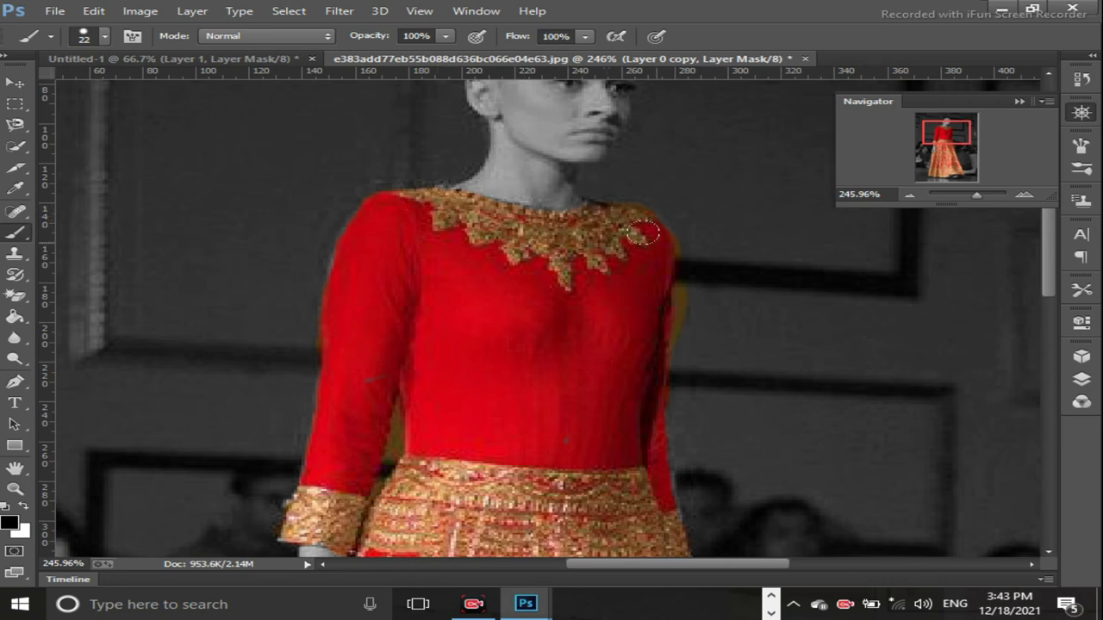
{"action": "key", "text": "x"}
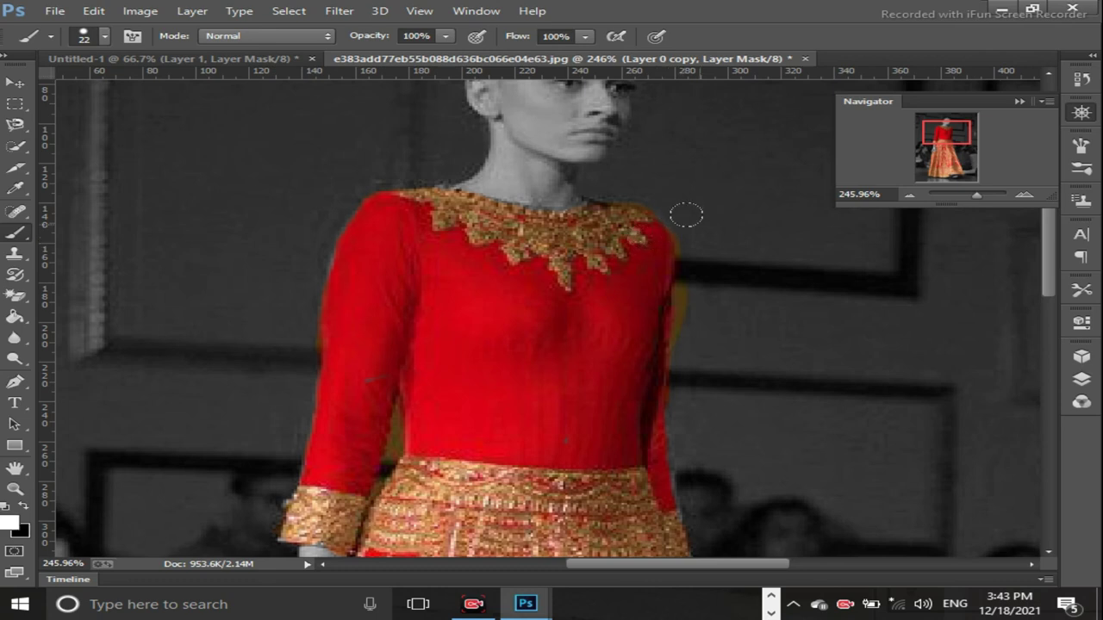
{"action": "left_click_drag", "start_coordinate": [686, 274], "coordinate": [688, 373]}
{"action": "left_click_drag", "start_coordinate": [987, 200], "coordinate": [969, 201]}
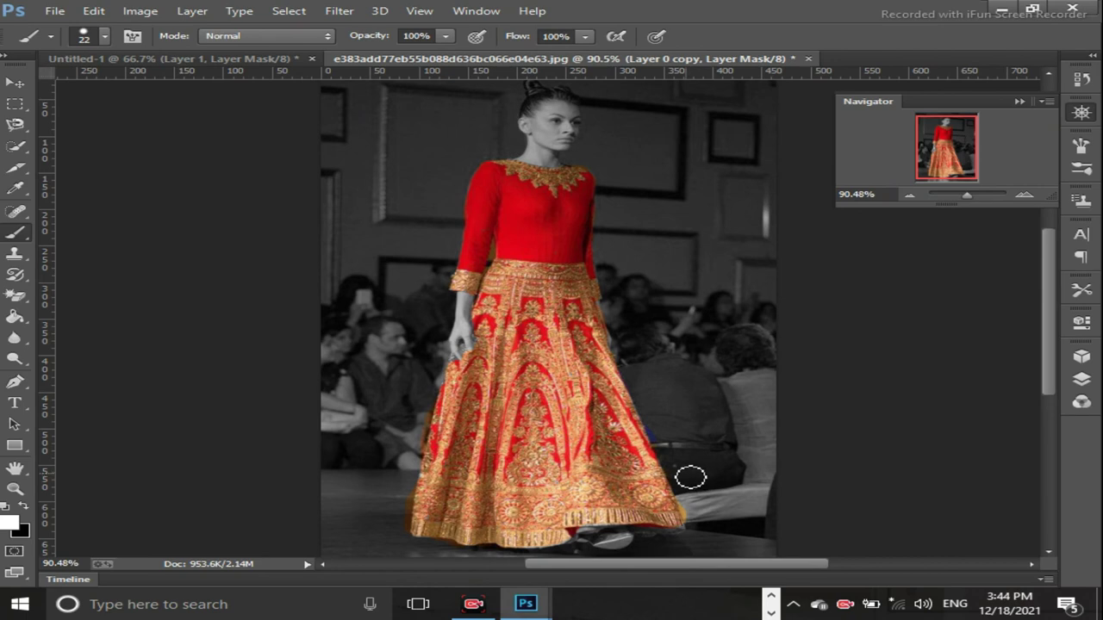
Set the foreground painting colour to near-white #fbfcff in the Color Picker
{"action": "key", "text": "x"}
{"action": "key", "text": "x"}
{"action": "key", "text": "x"}
{"action": "key", "text": "x"}
{"action": "left_click", "coordinate": [11, 524]}
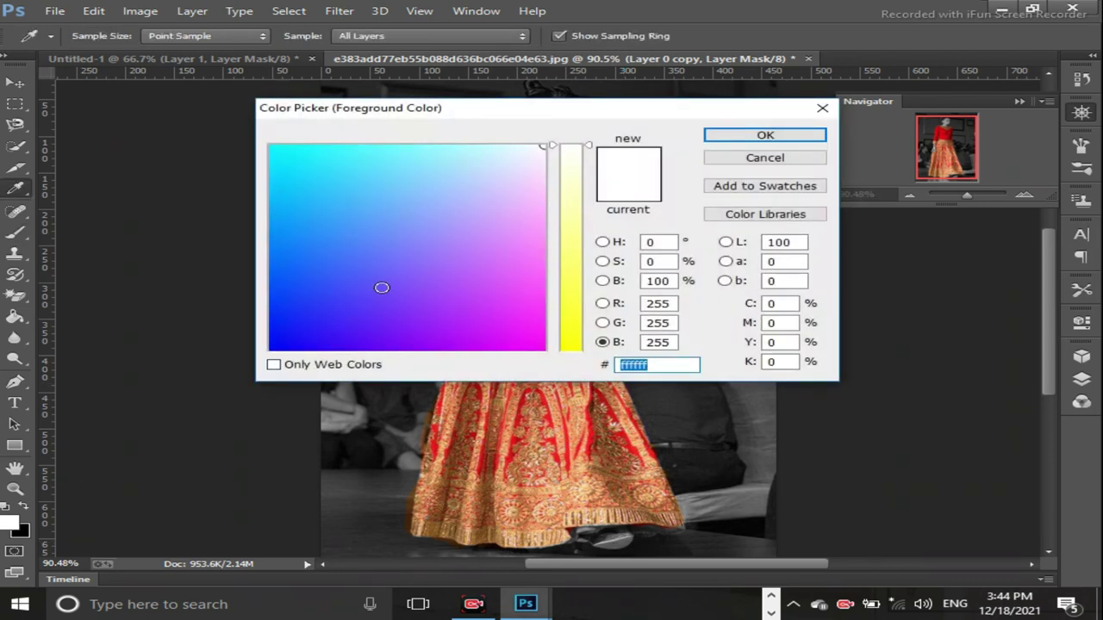
{"action": "left_click", "coordinate": [382, 288]}
{"action": "left_click", "coordinate": [754, 132]}
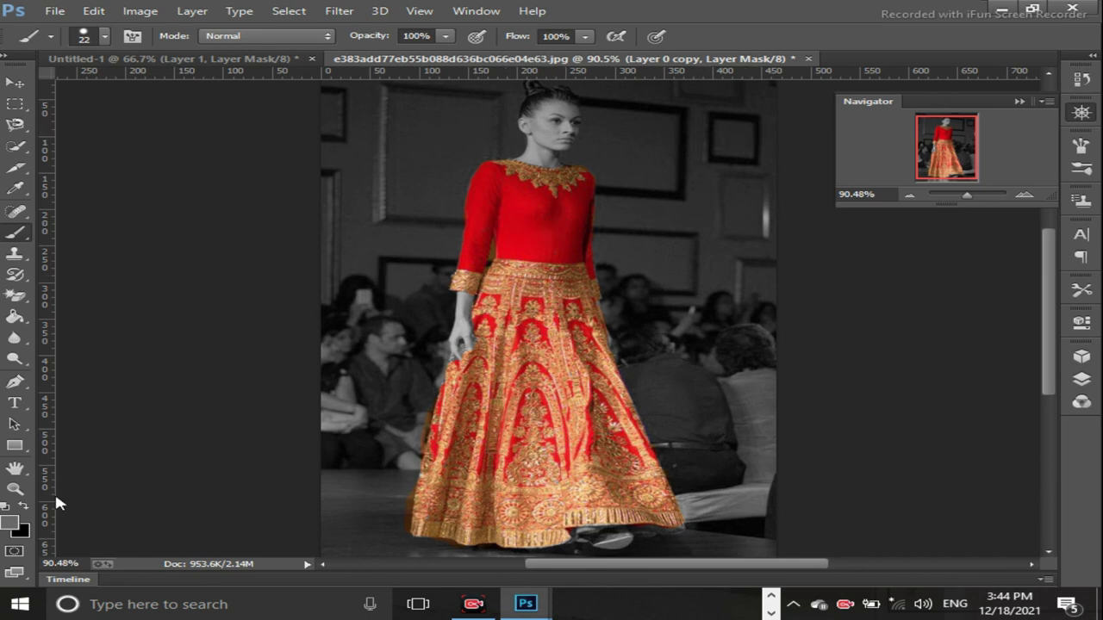
{"action": "left_click", "coordinate": [9, 521]}
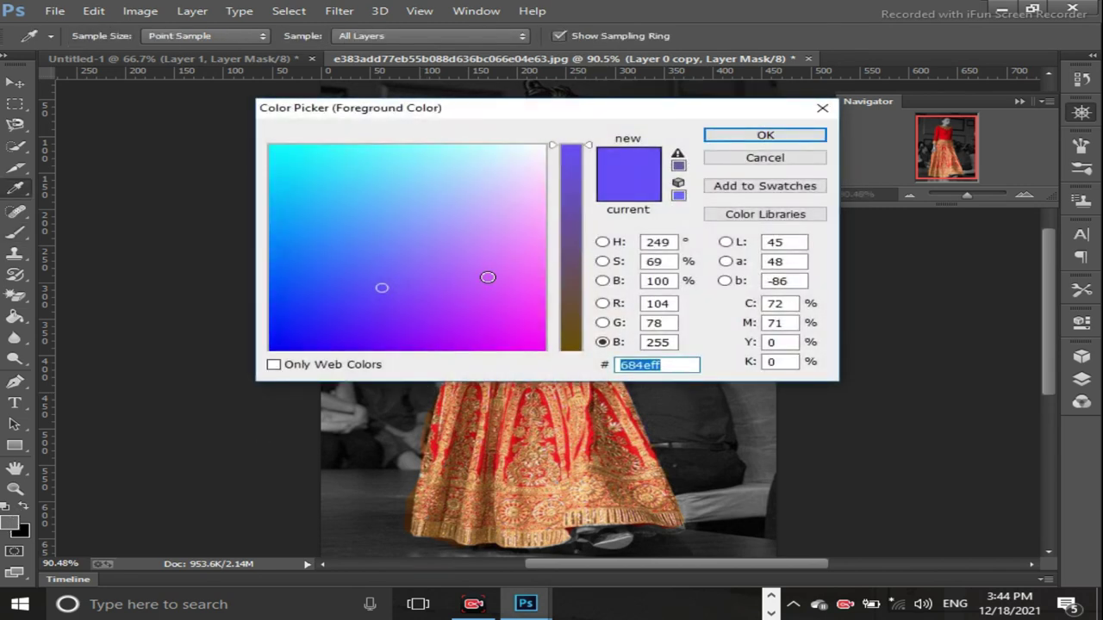
{"action": "left_click", "coordinate": [539, 147]}
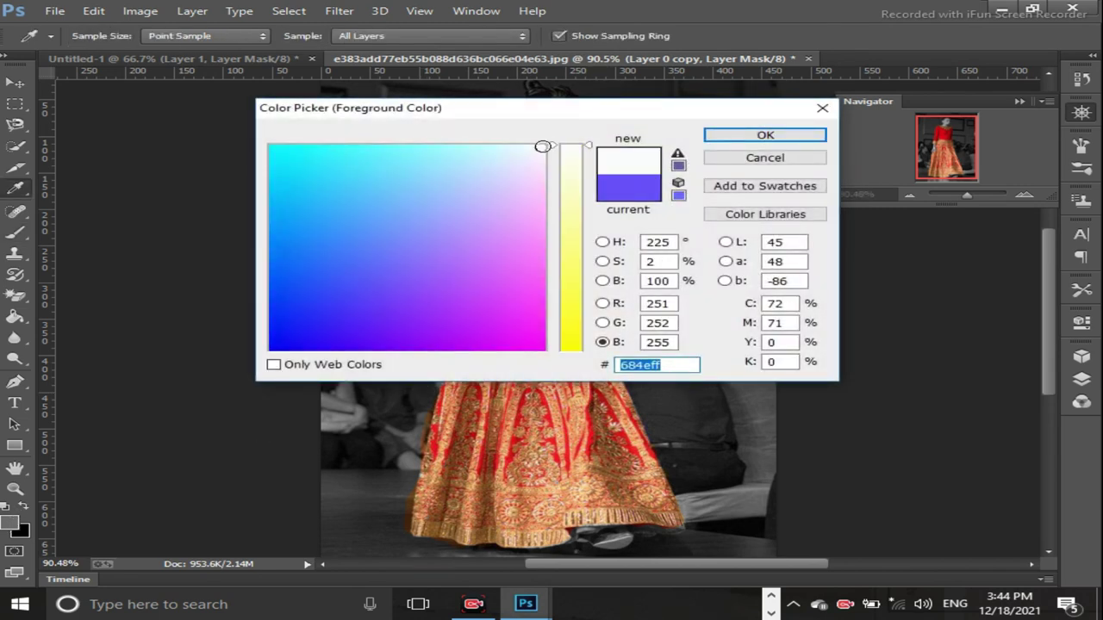
{"action": "left_click", "coordinate": [712, 134]}
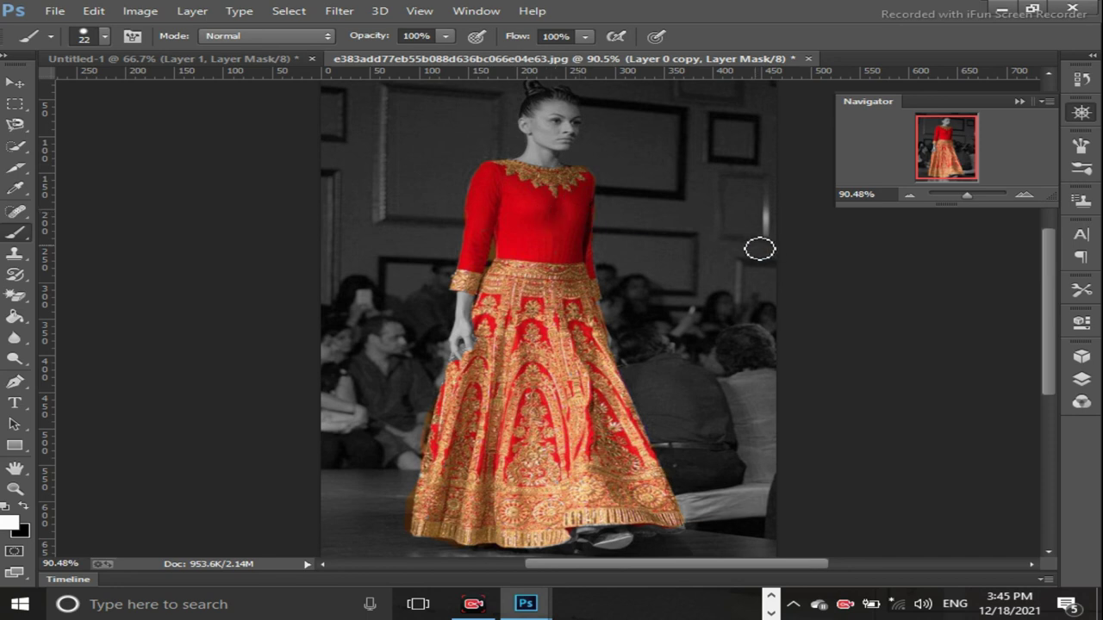
Zoom in on the head and paint the model's auburn hair back into colour on the mask
{"action": "left_click_drag", "start_coordinate": [964, 197], "coordinate": [990, 200]}
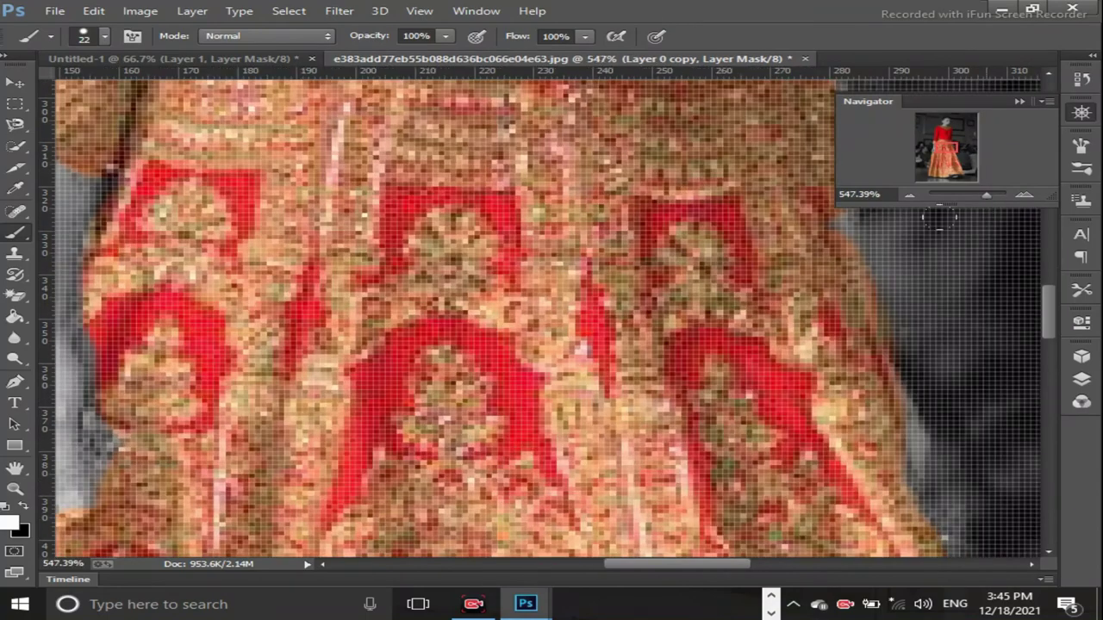
{"action": "left_click_drag", "start_coordinate": [1053, 312], "coordinate": [1044, 158]}
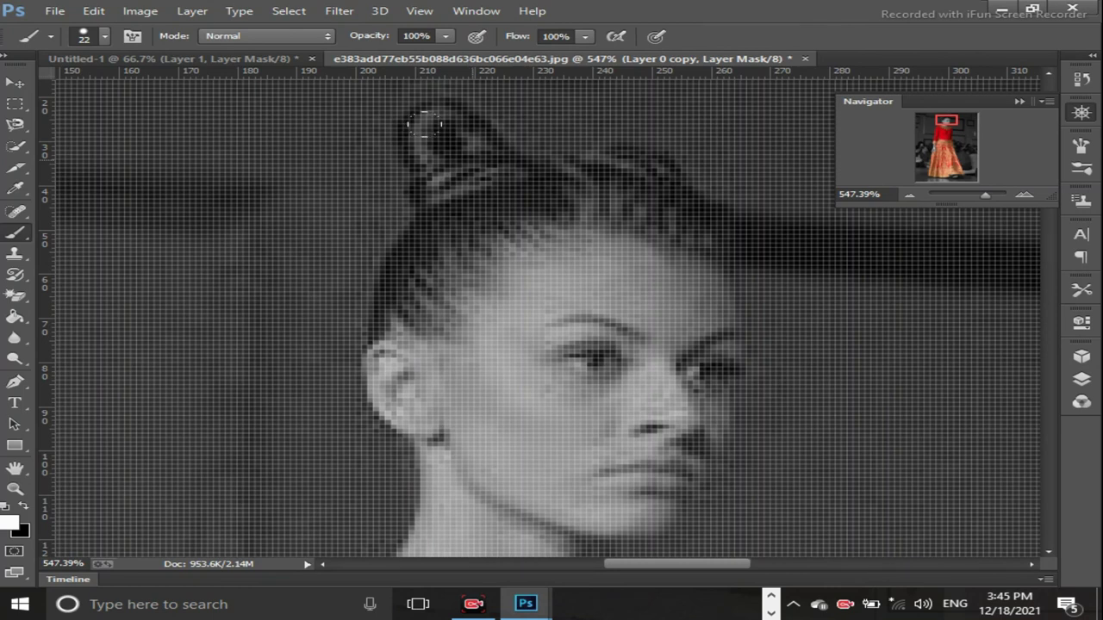
{"action": "key", "text": "x"}
{"action": "left_click_drag", "start_coordinate": [657, 172], "coordinate": [664, 184]}
{"action": "key", "text": "x"}
Set the brush to 12 px size with 57% hardness, then zoom out to the full figure
{"action": "left_click", "coordinate": [108, 36]}
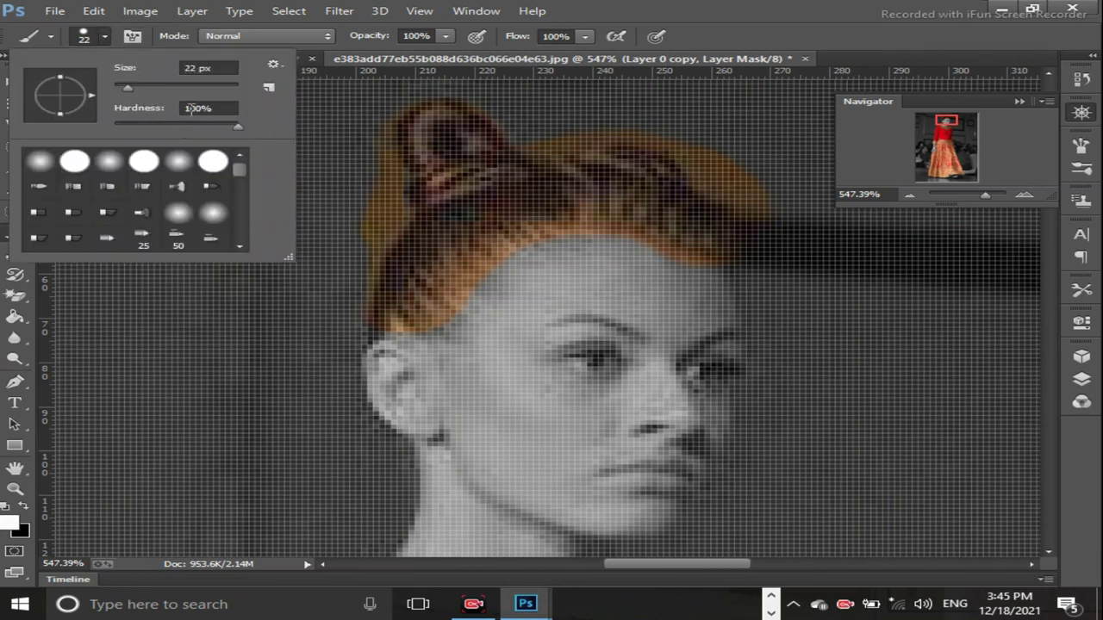
{"action": "left_click_drag", "start_coordinate": [238, 127], "coordinate": [185, 128]}
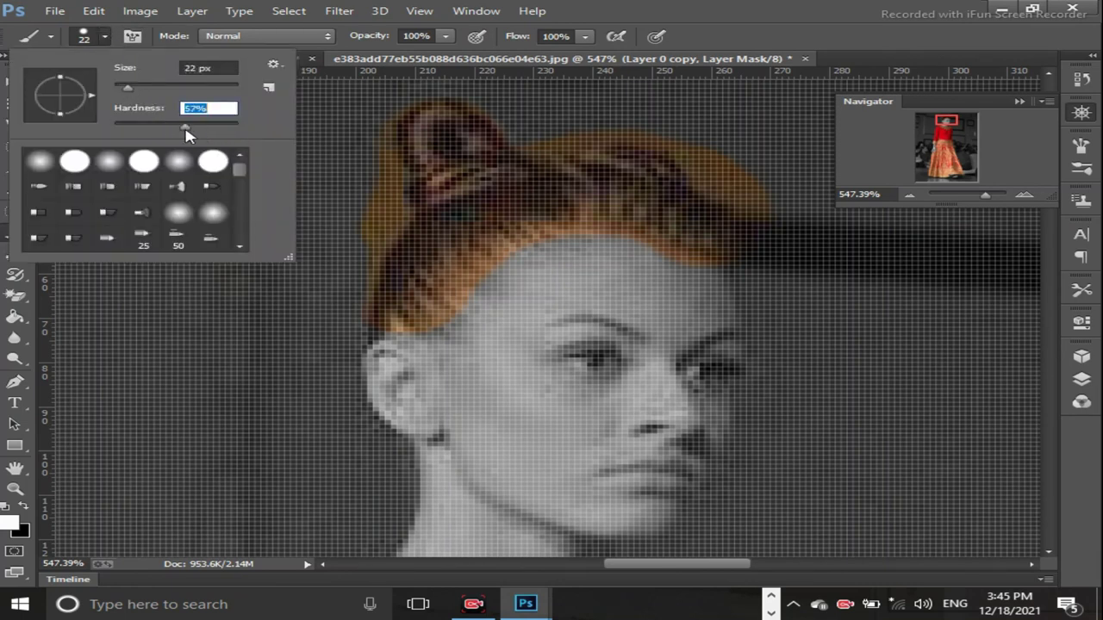
{"action": "left_click_drag", "start_coordinate": [128, 88], "coordinate": [124, 88]}
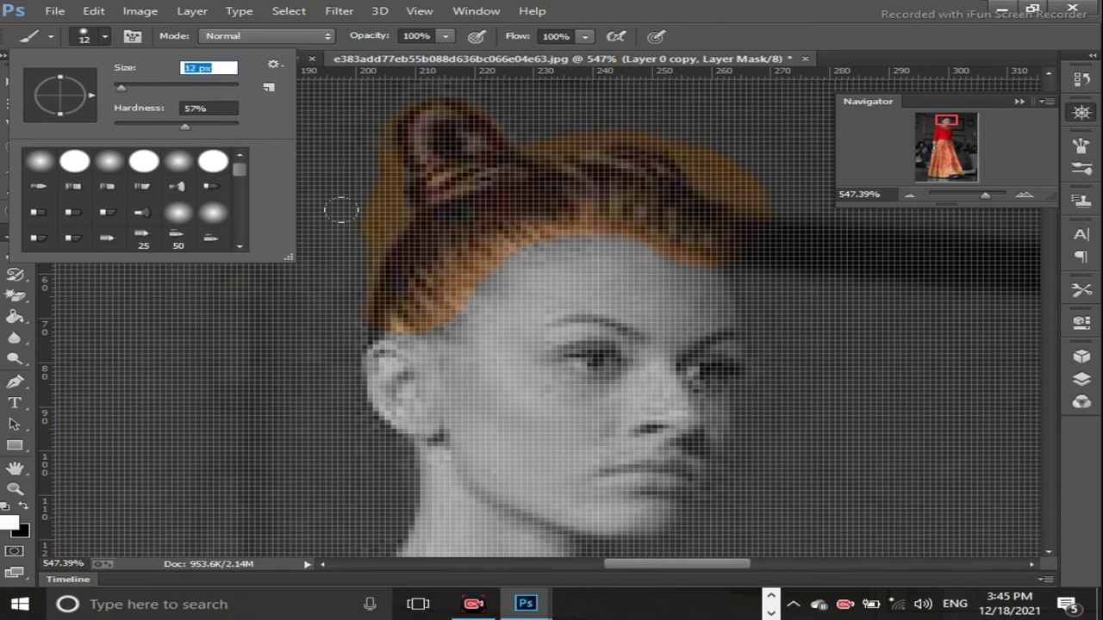
{"action": "key", "text": "Return"}
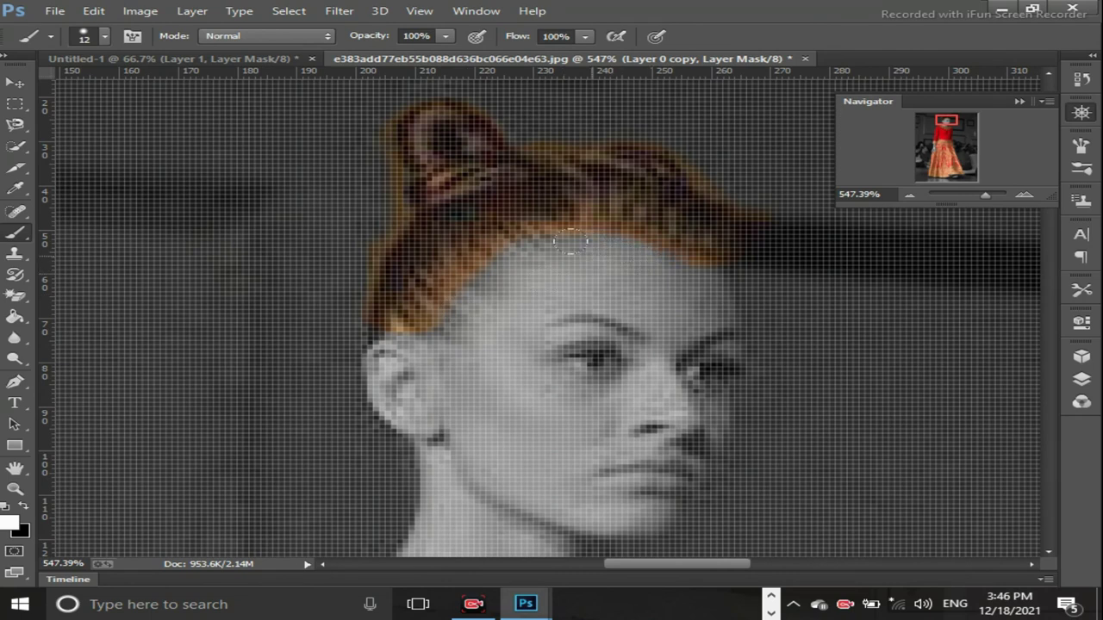
{"action": "left_click_drag", "start_coordinate": [984, 195], "coordinate": [966, 199]}
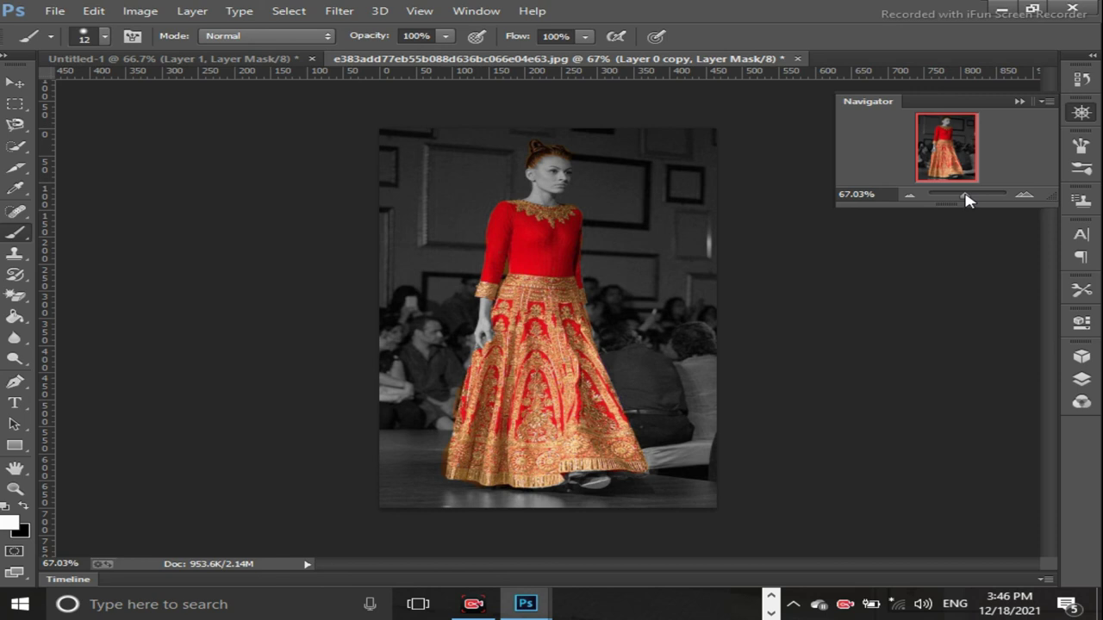
Zoom in and paint the mask along the model's hand edge beside the skirt
{"action": "left_click_drag", "start_coordinate": [967, 199], "coordinate": [980, 196]}
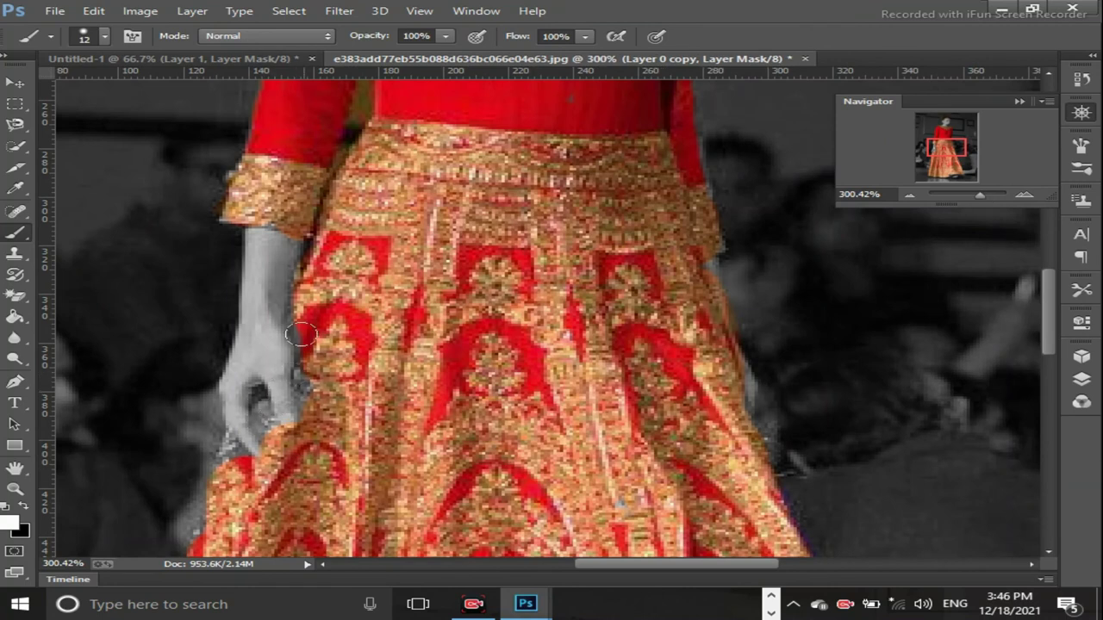
{"action": "left_click_drag", "start_coordinate": [310, 378], "coordinate": [310, 386]}
{"action": "key", "text": "x"}
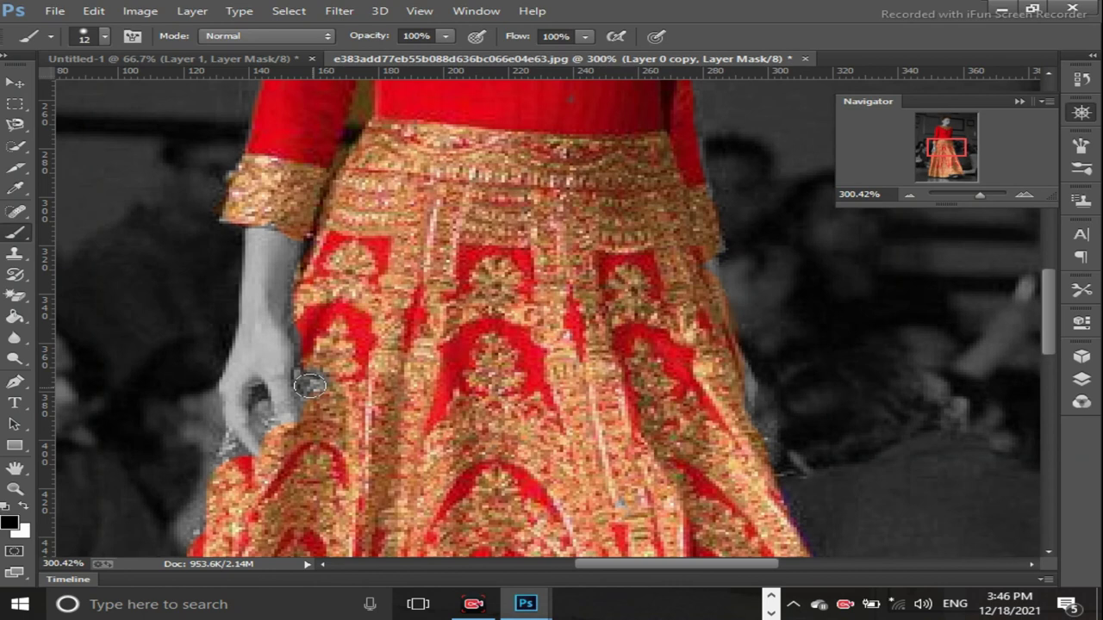
{"action": "mouse_move", "coordinate": [310, 386]}
{"action": "left_mouse_down"}
{"action": "mouse_move", "coordinate": [230, 450]}
{"action": "mouse_move", "coordinate": [209, 439]}
{"action": "mouse_move", "coordinate": [266, 436]}
{"action": "mouse_move", "coordinate": [326, 411]}
{"action": "mouse_move", "coordinate": [317, 396]}
{"action": "left_mouse_up"}
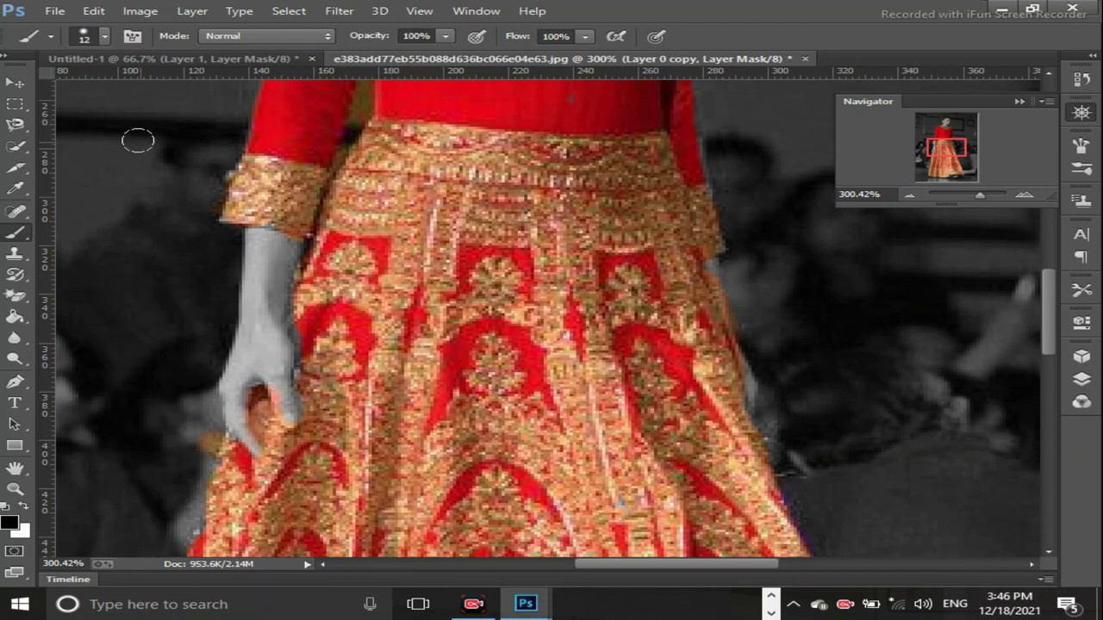
Soften the brush to 39% hardness and switch to painting with white
{"action": "left_click", "coordinate": [105, 37]}
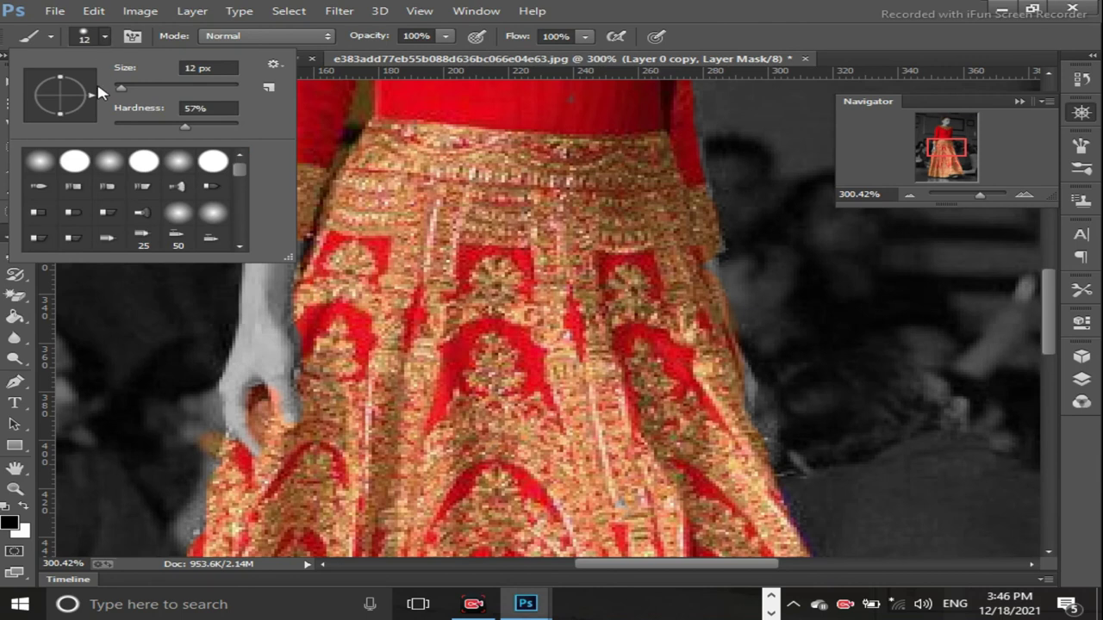
{"action": "left_click_drag", "start_coordinate": [194, 125], "coordinate": [162, 126]}
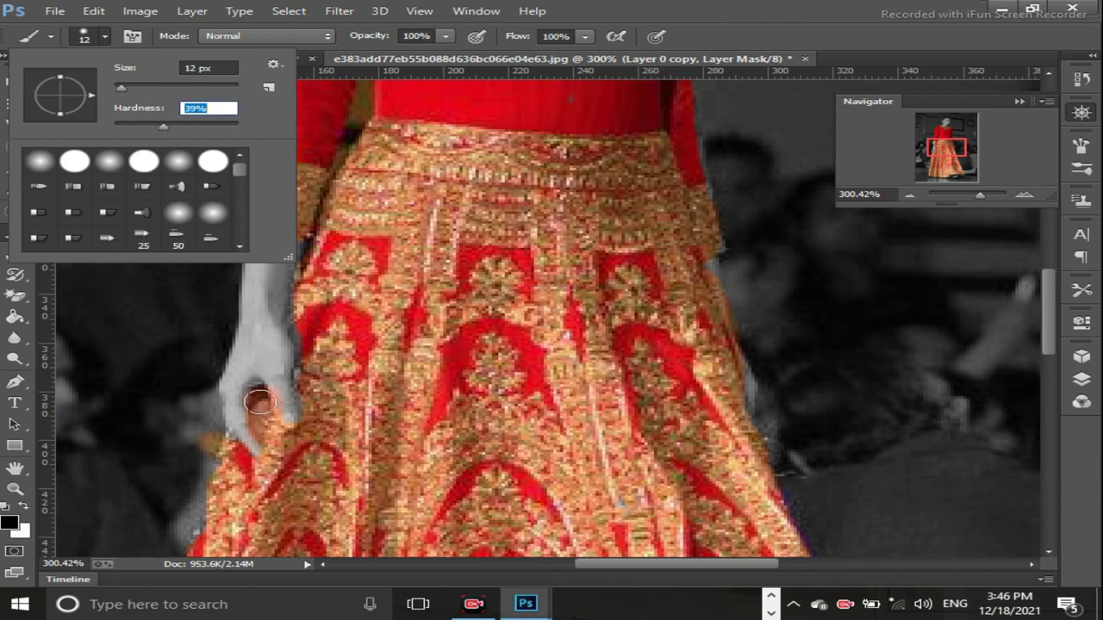
{"action": "key", "text": "Return"}
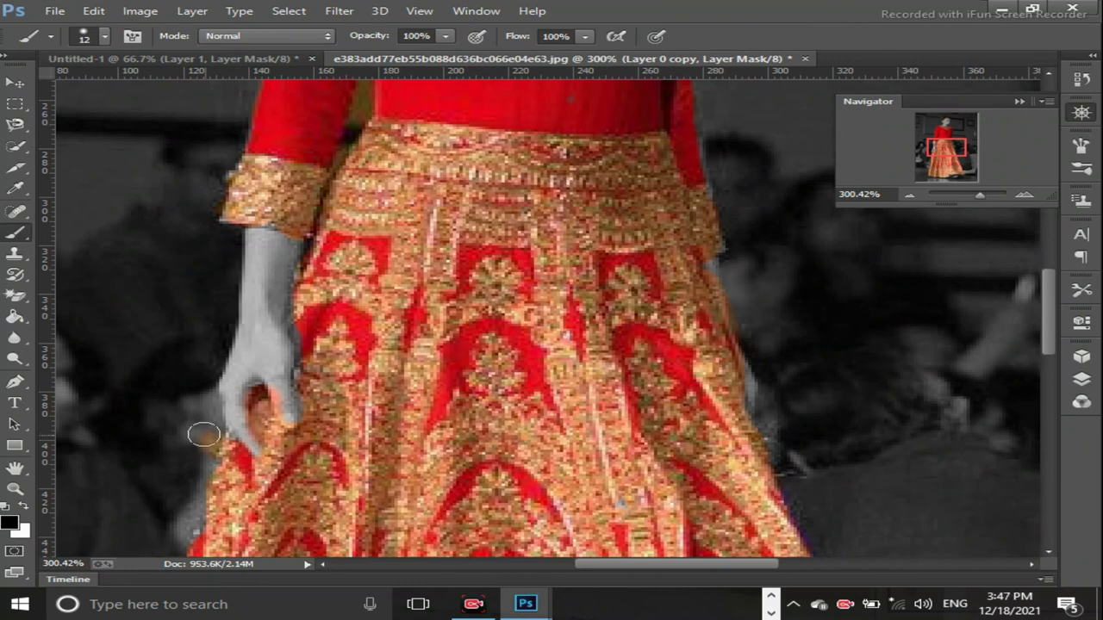
{"action": "key", "text": "x"}
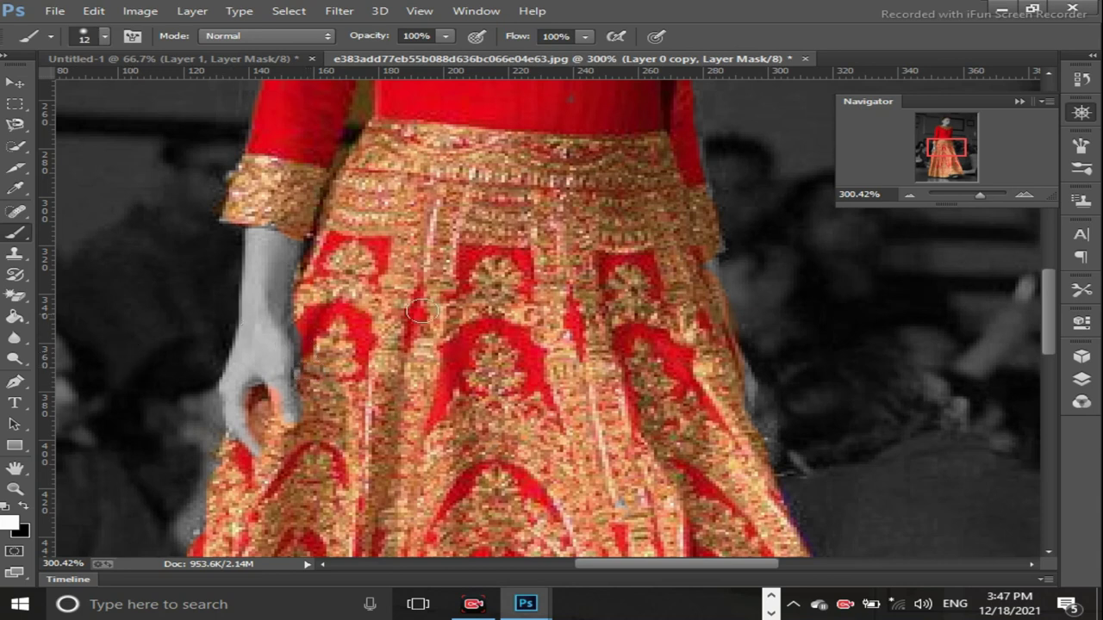
{"action": "left_click", "coordinate": [979, 197]}
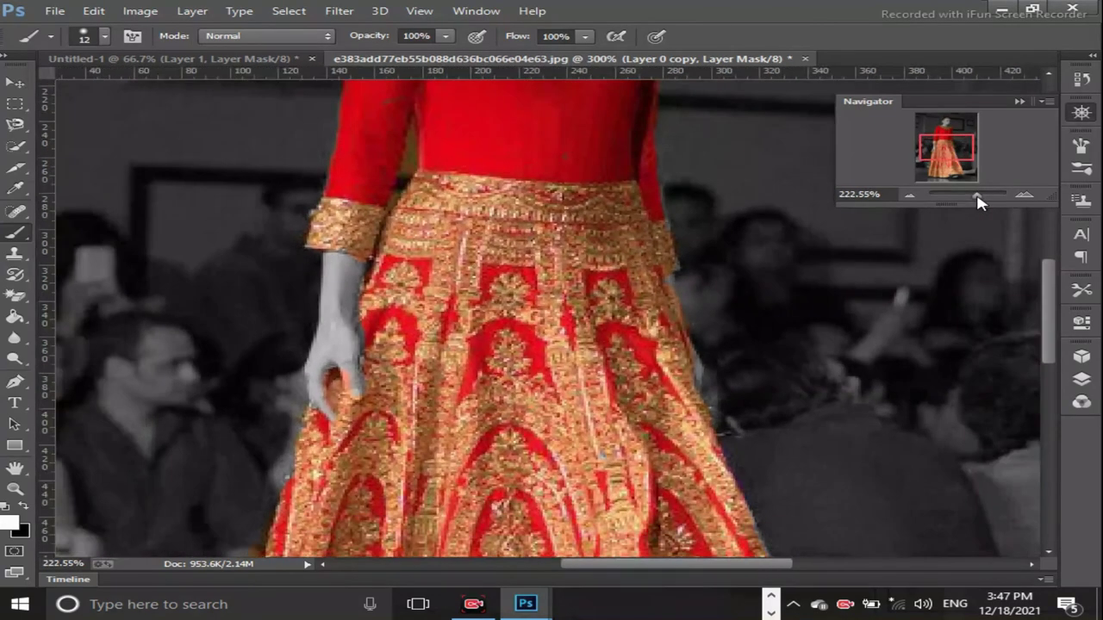